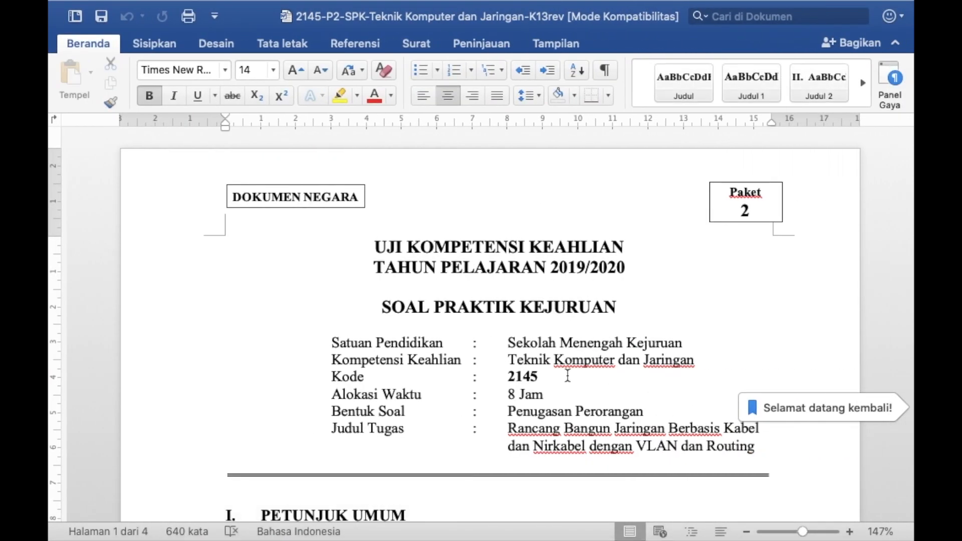
Scroll the exam task sheet down to the Ether 1 and VLAN requirements, then switch to the desktop.
scroll(567, 375, down, 5)
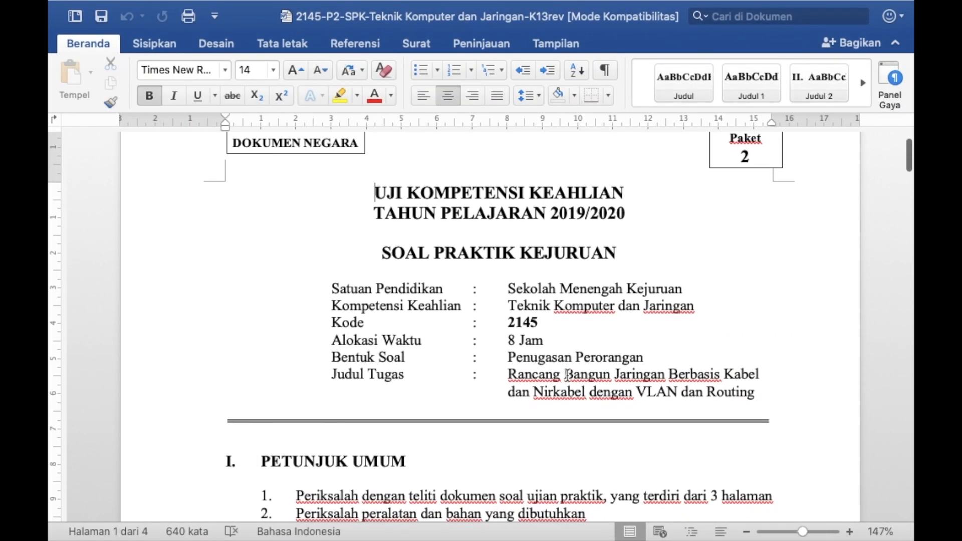
scroll(568, 376, down, 3)
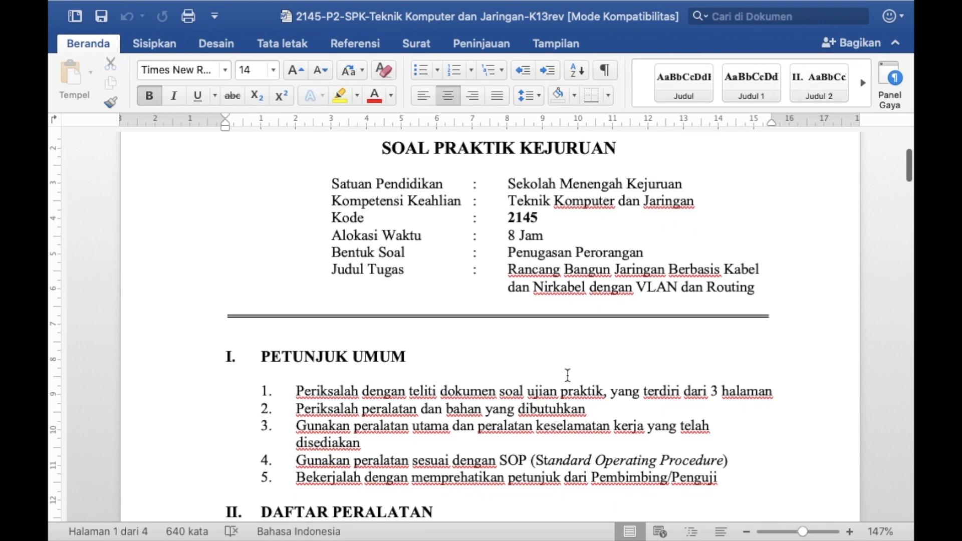
scroll(567, 375, down, 5)
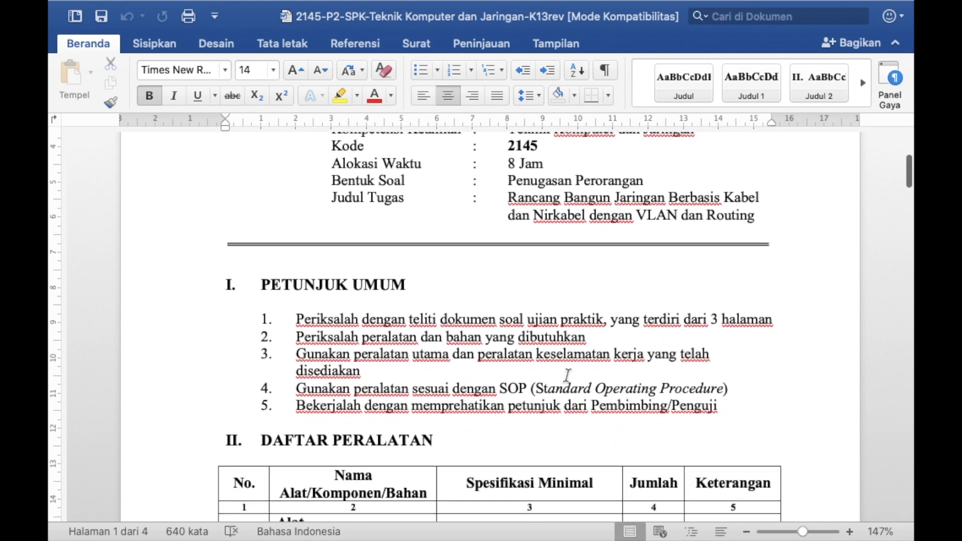
scroll(568, 376, down, 7)
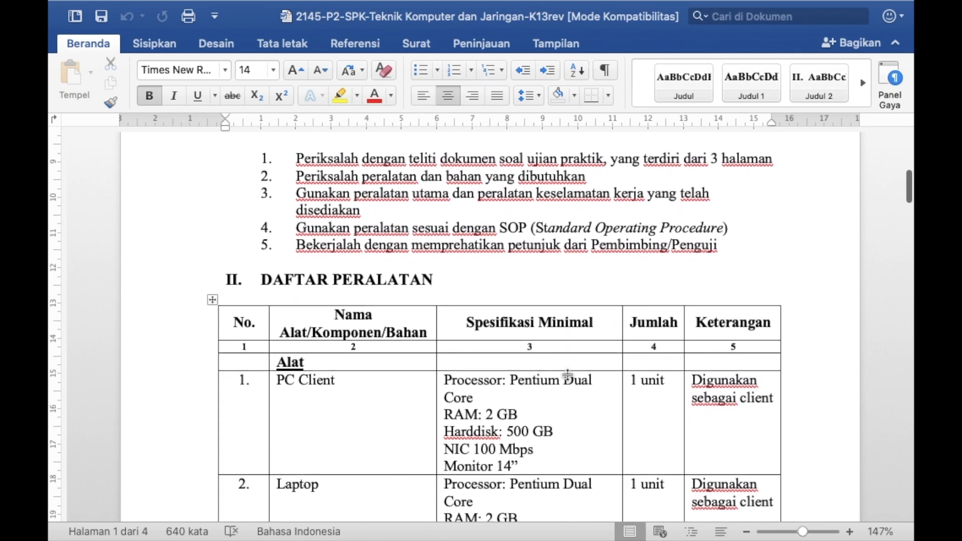
scroll(567, 376, down, 10)
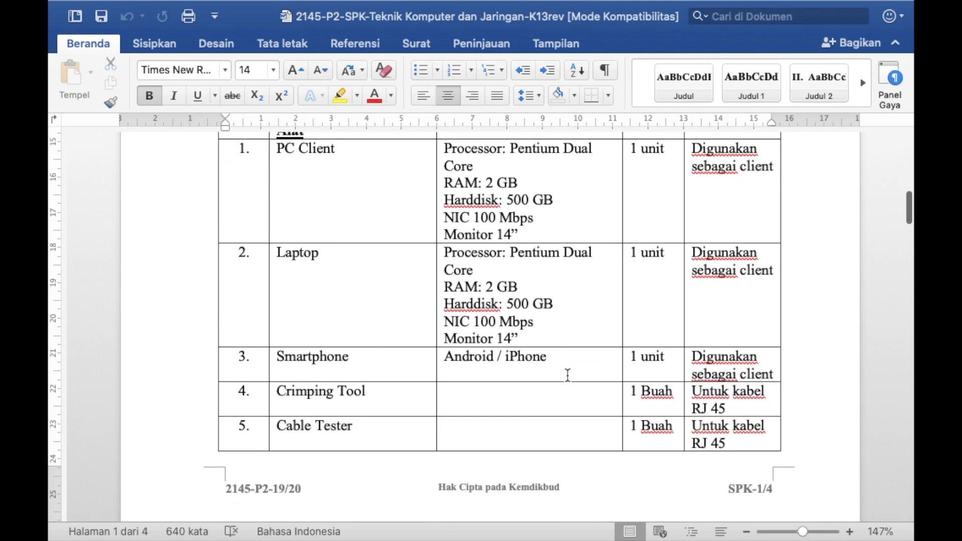
scroll(551, 466, down, 15)
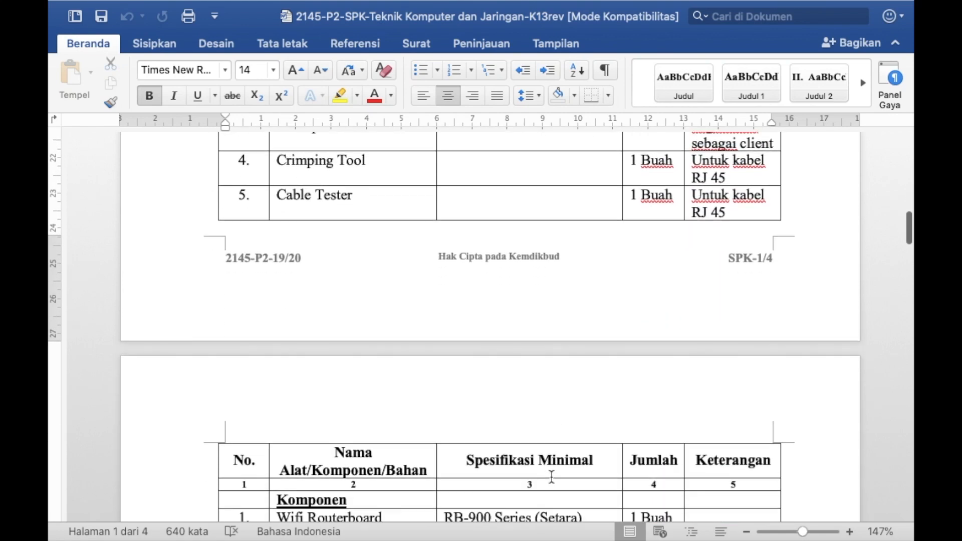
scroll(551, 477, down, 15)
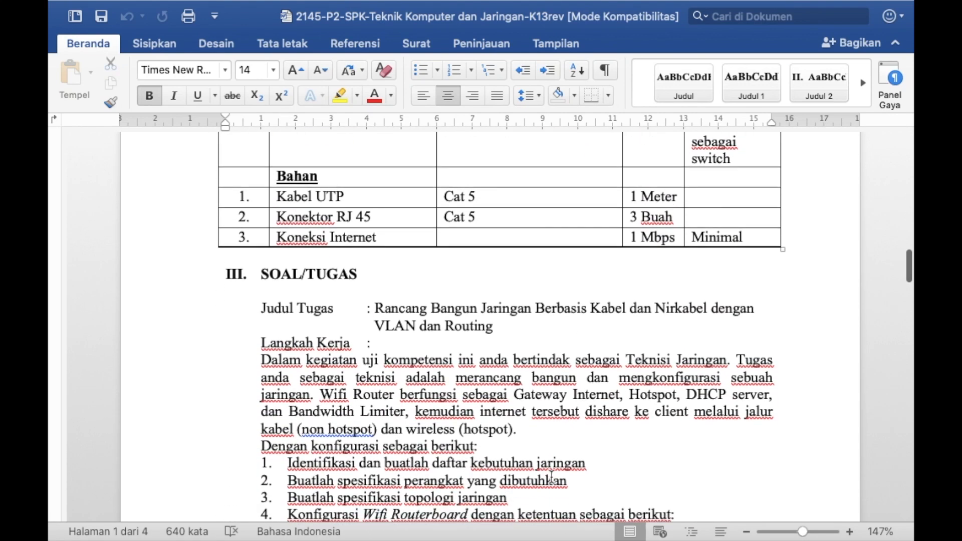
scroll(552, 477, down, 5)
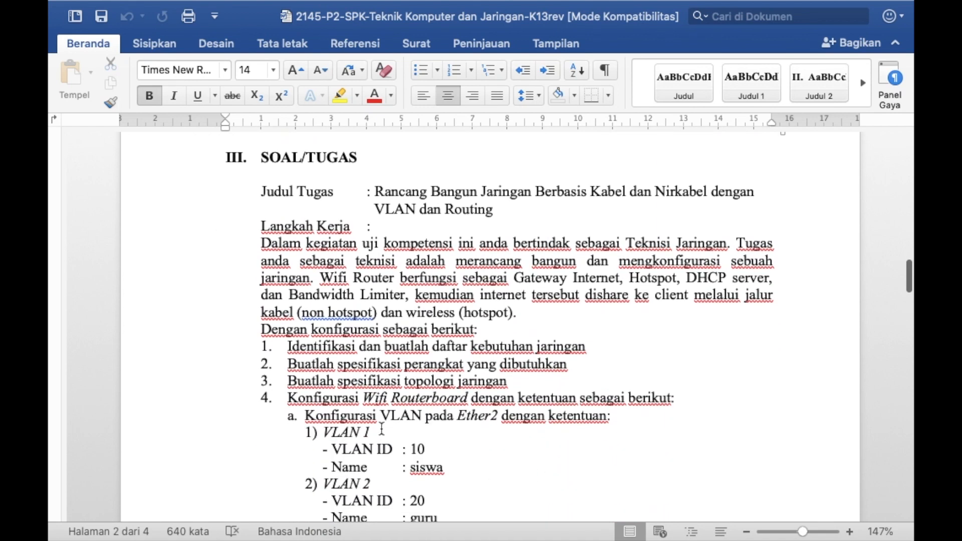
scroll(382, 428, down, 4)
scroll(382, 428, down, 2)
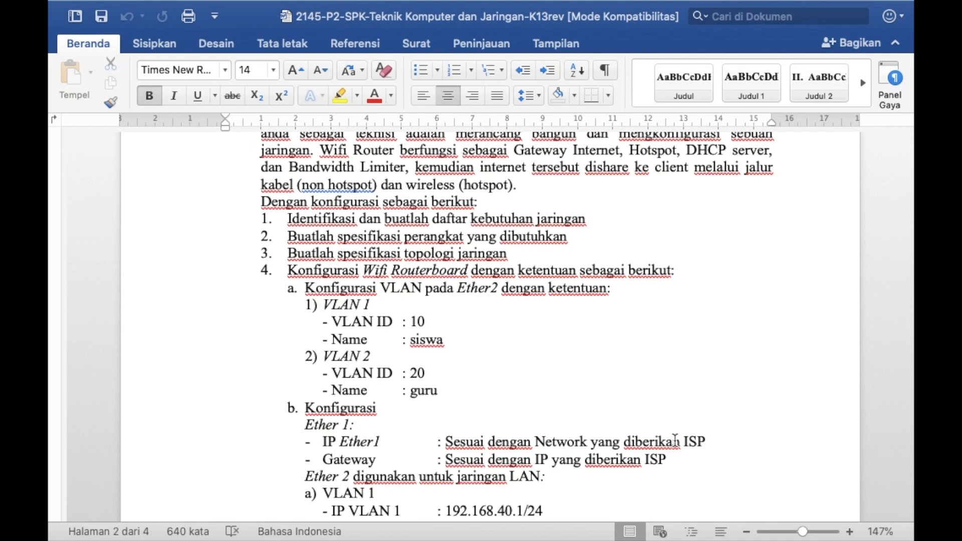
key(ctrl+Right)
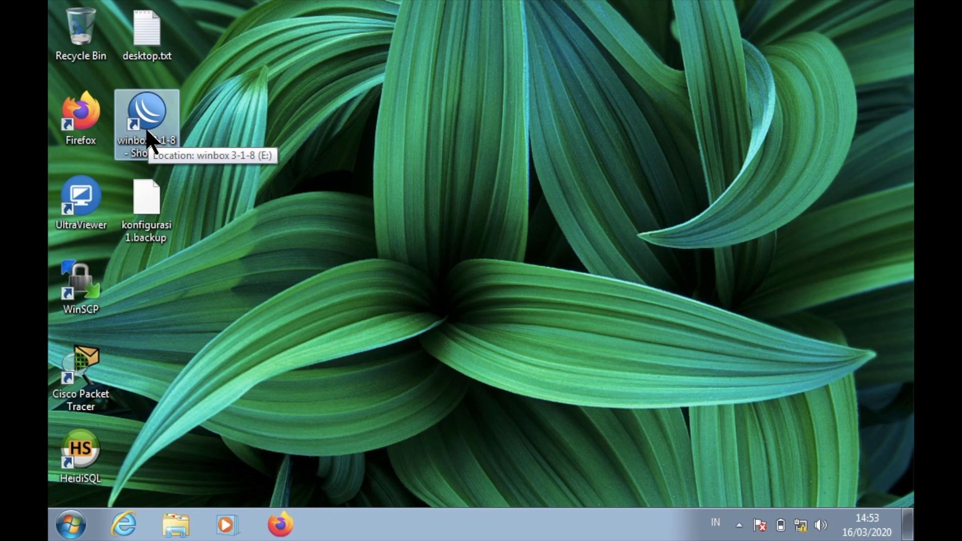
Launch WinBox and connect to the MikroTik hAP lite router listed under Neighbors.
double_click(147, 131)
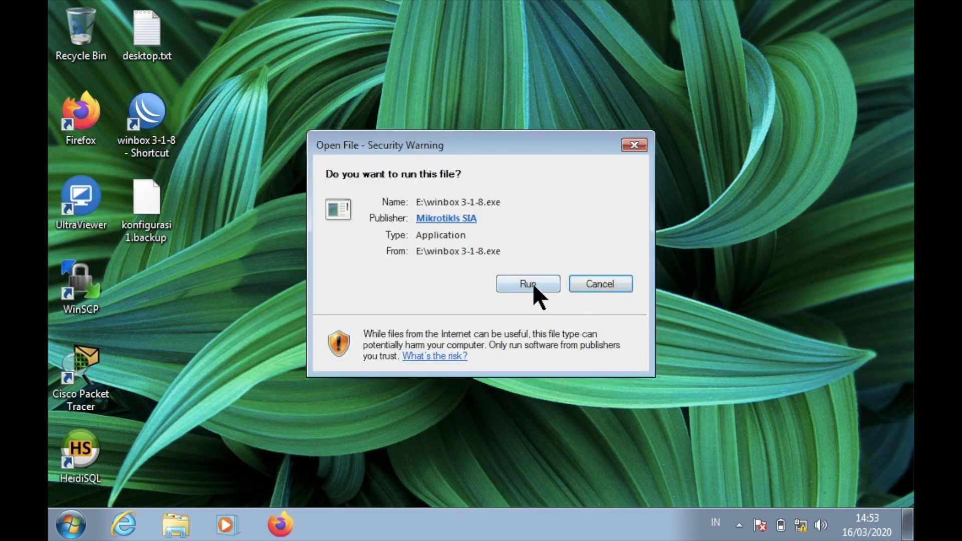
click(532, 283)
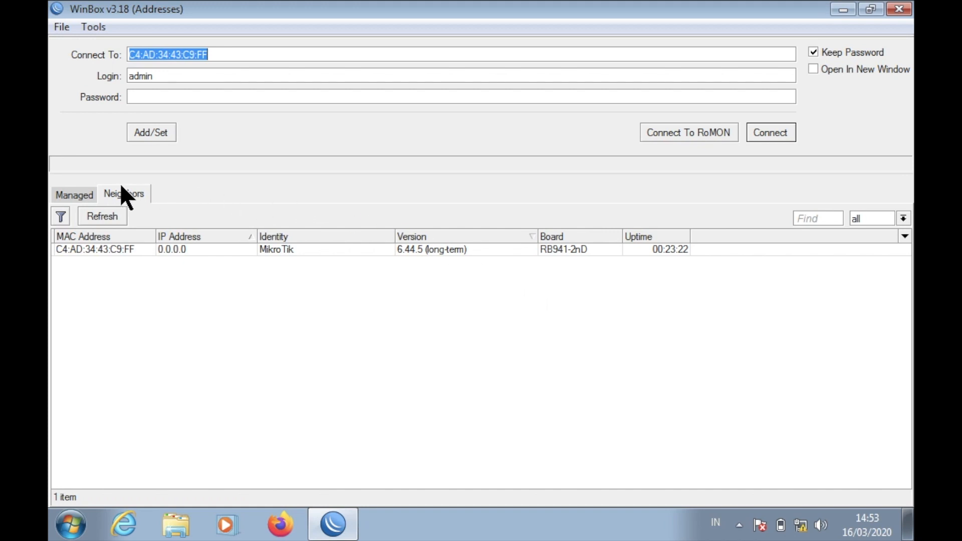
click(125, 195)
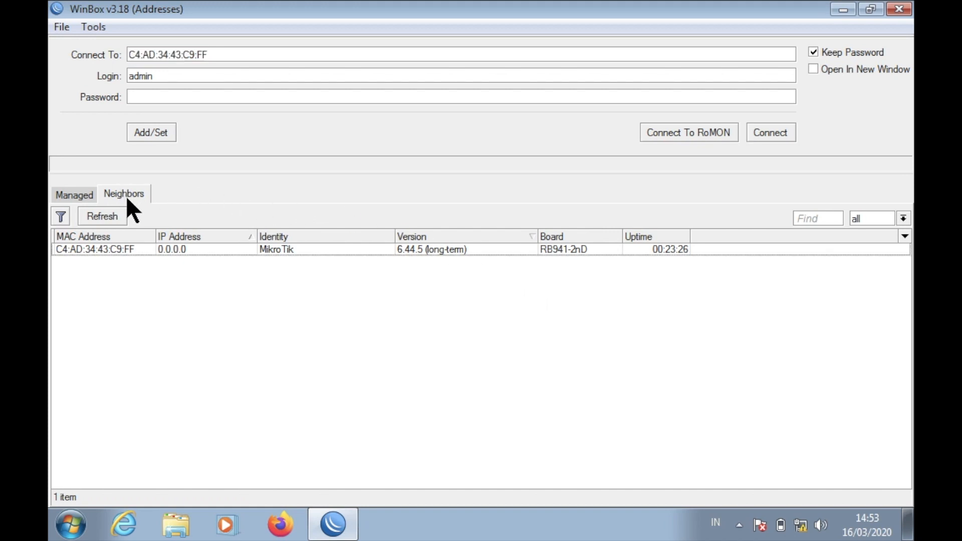
click(86, 249)
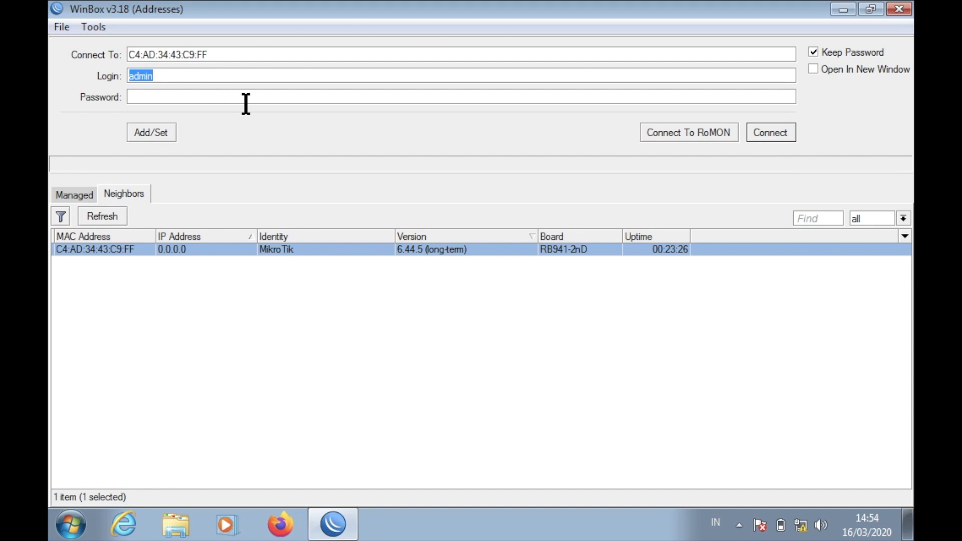
click(788, 134)
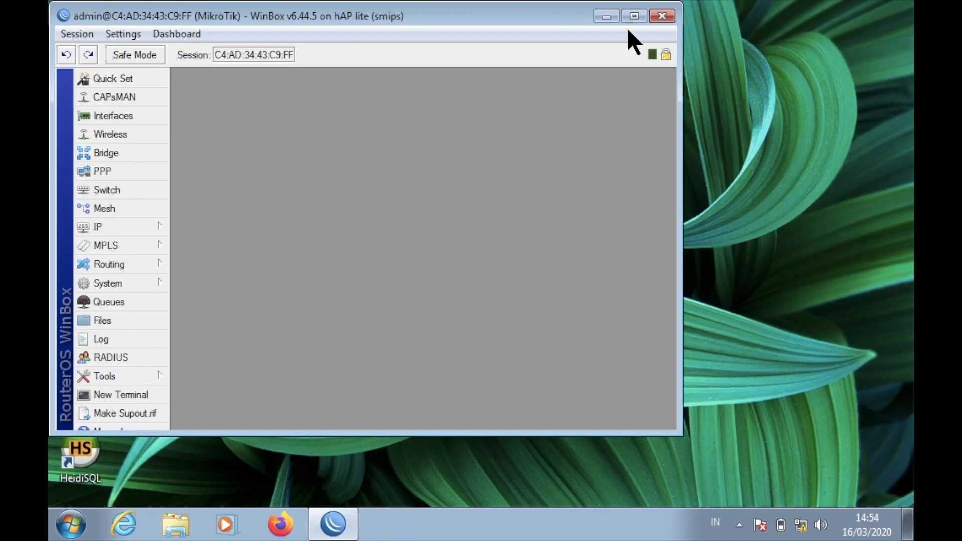
Maximize the router session and start a new entry in IP > Addresses.
click(634, 16)
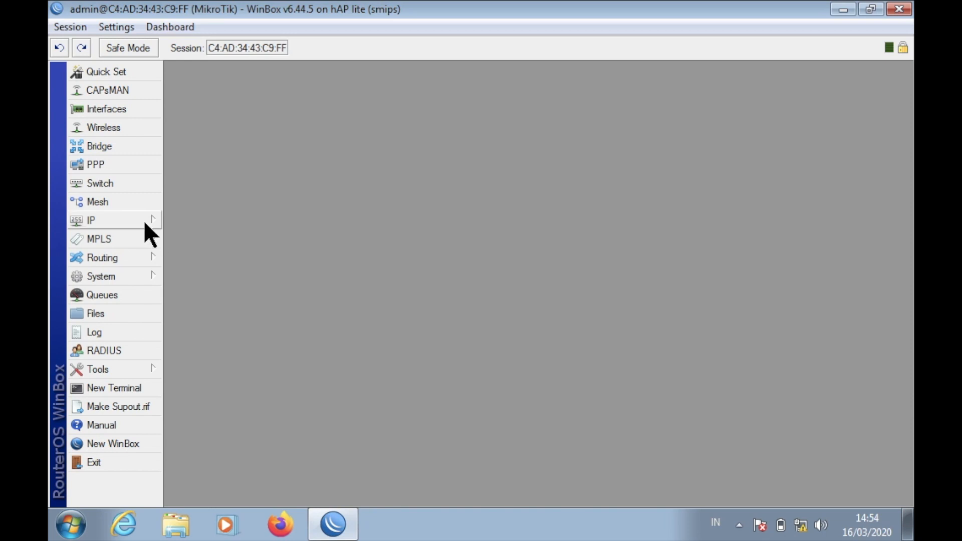
click(129, 221)
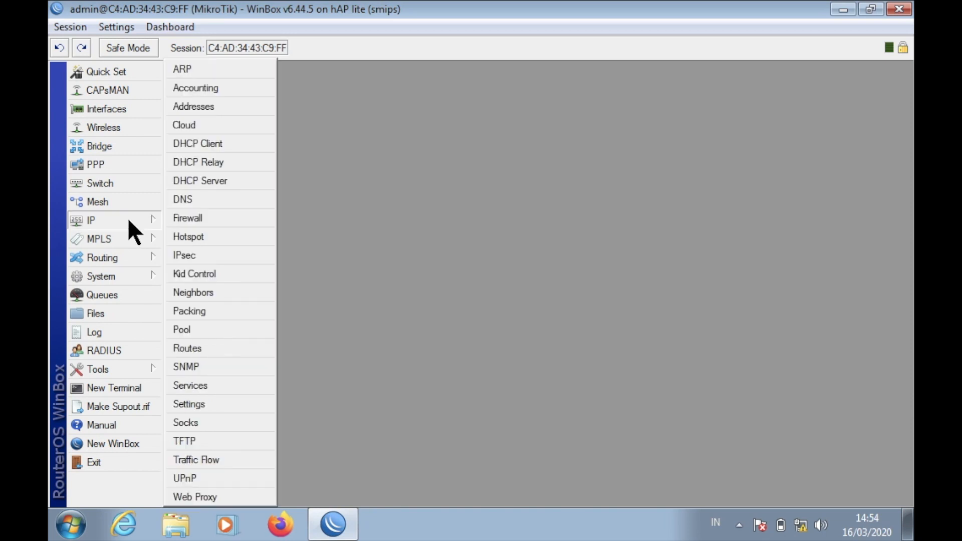
click(208, 107)
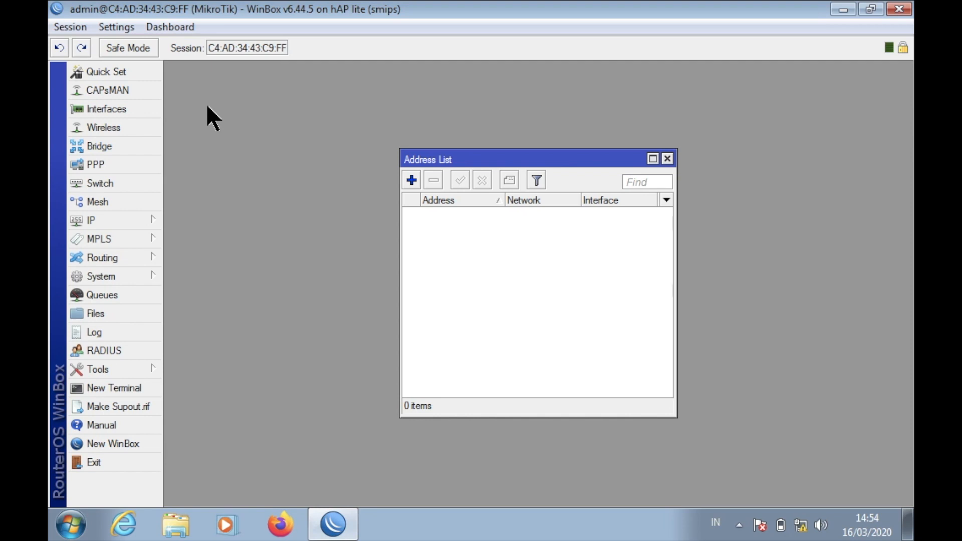
click(412, 180)
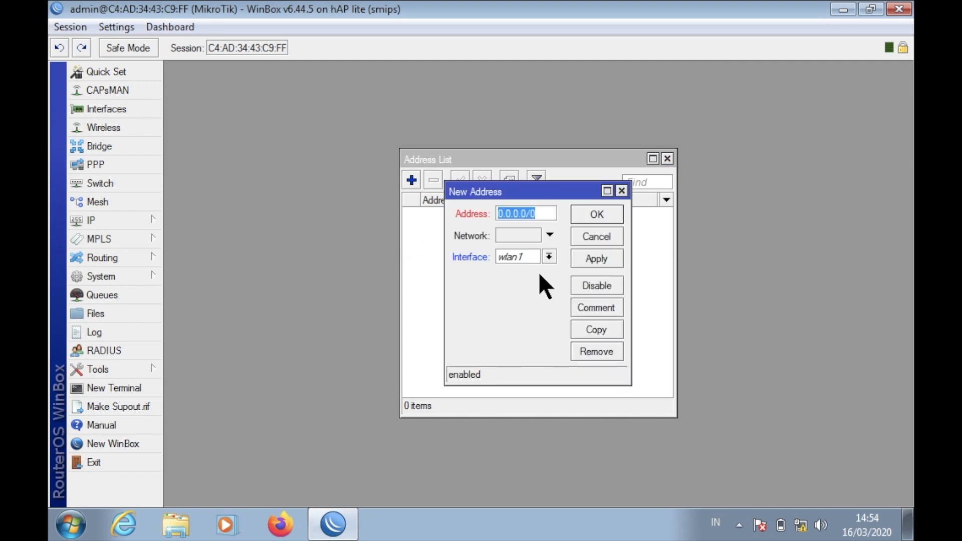
Enter address 192.168.254.45/24 on interface ether1 and apply it.
click(543, 215)
key(BackSpace)
key(BackSpace)
key(BackSpace)
key(BackSpace)
key(BackSpace)
key(BackSpace)
key(BackSpace)
key(BackSpace)
key(BackSpace)
text(192.1)
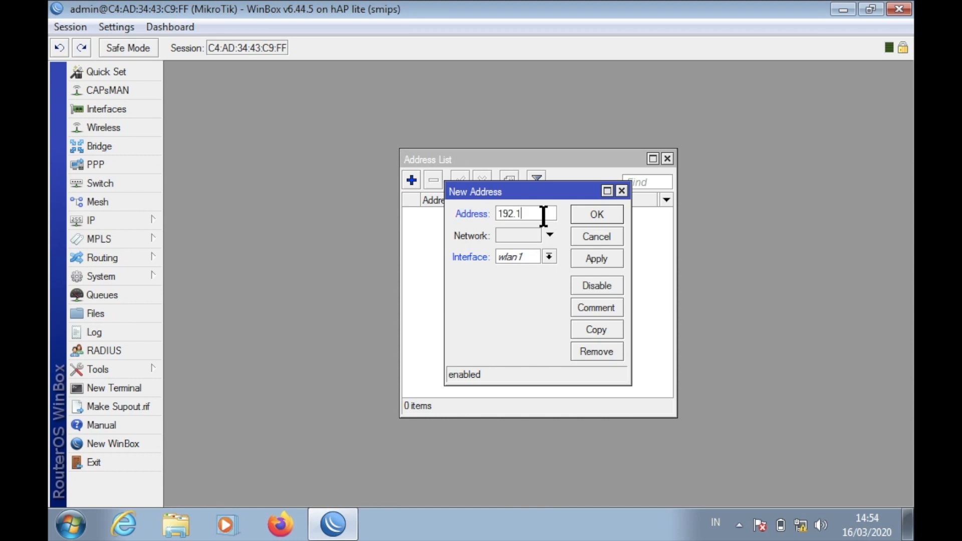
text(68.254)
drag(631, 259, 701, 259)
text(.)
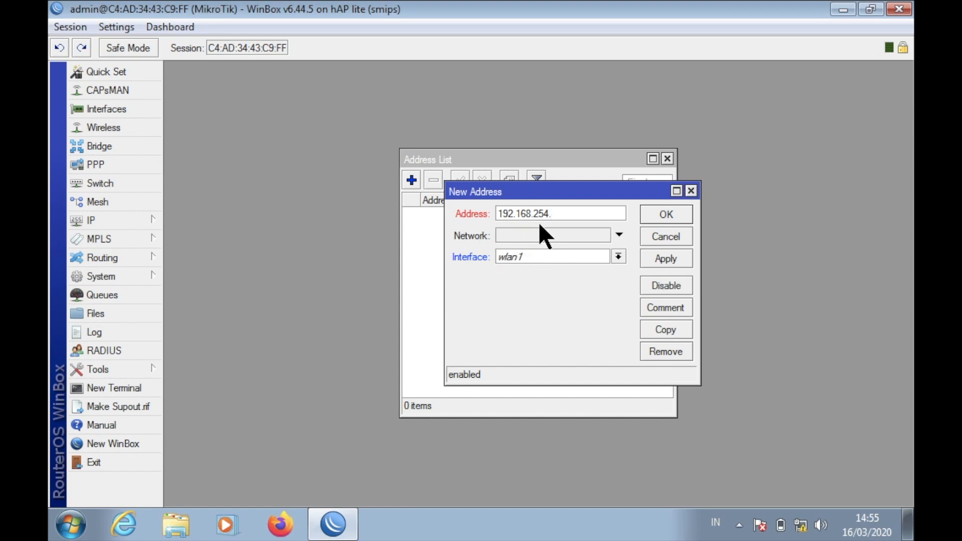
text(45/24)
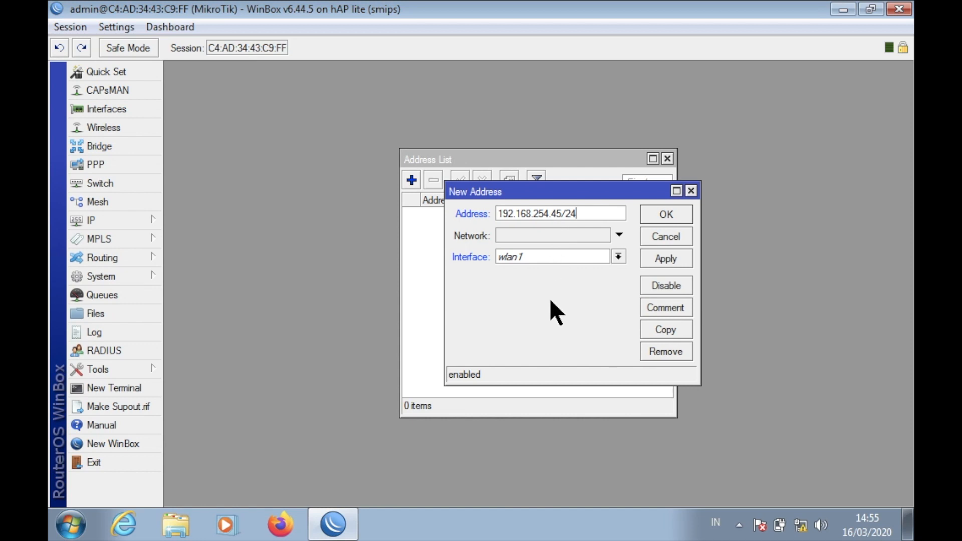
click(556, 255)
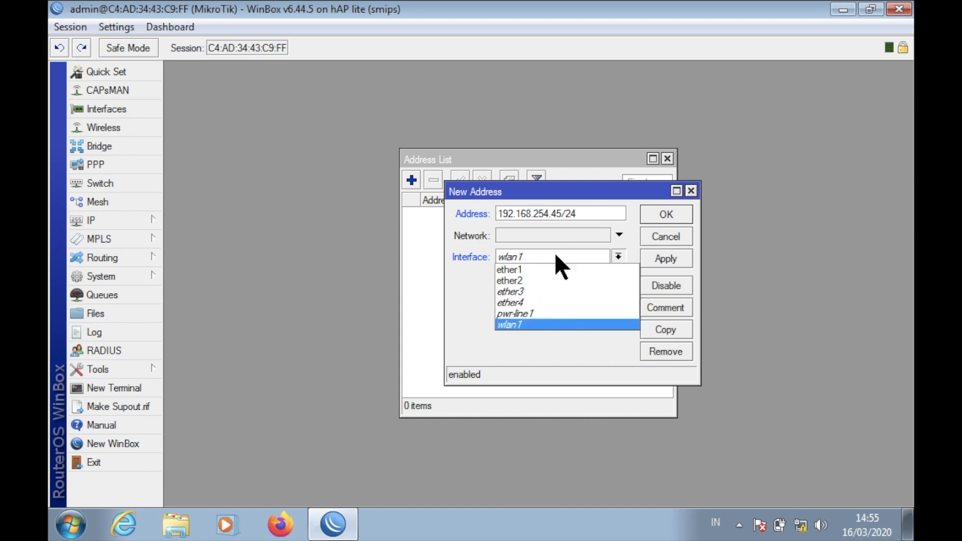
click(555, 269)
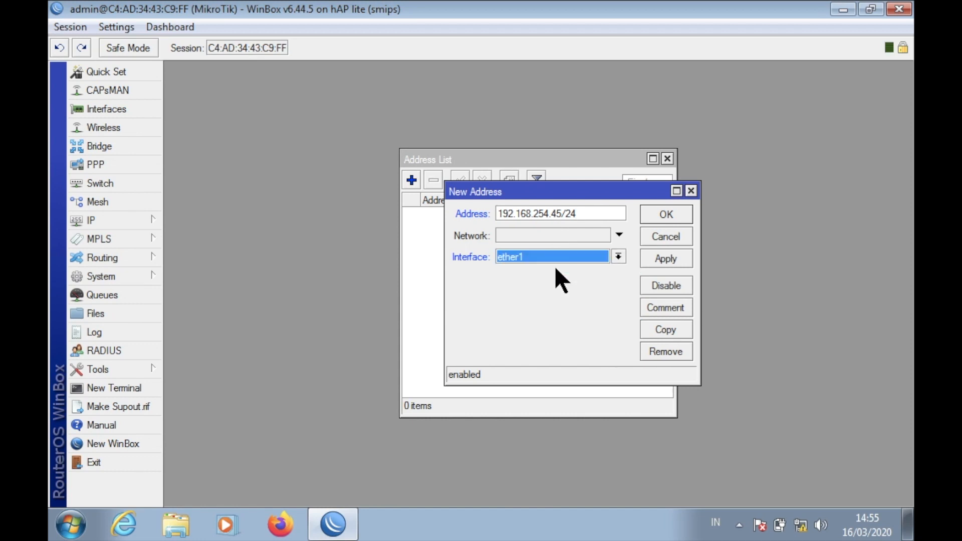
click(670, 257)
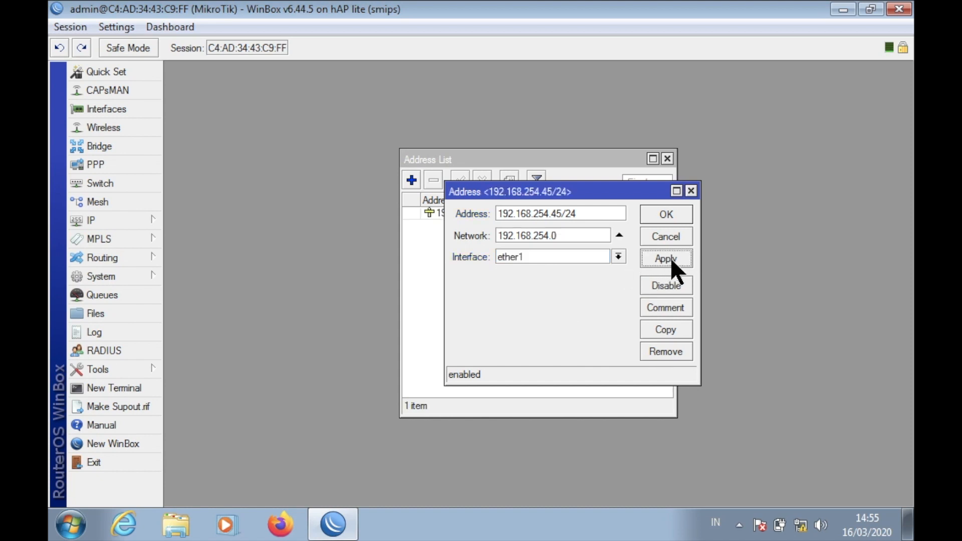
click(666, 214)
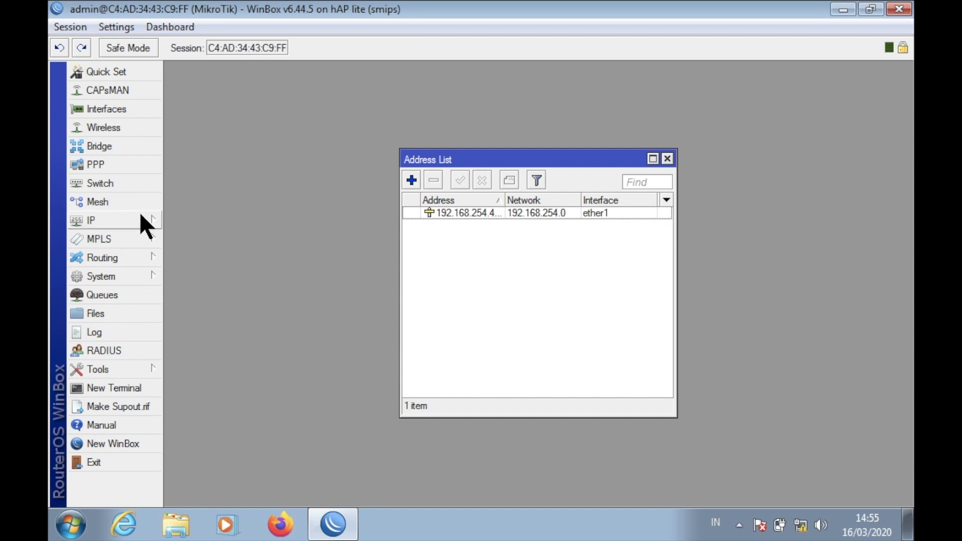
Add a route to 0.0.0.0/0 via gateway 192.168.254.254 in IP > Routes.
click(126, 216)
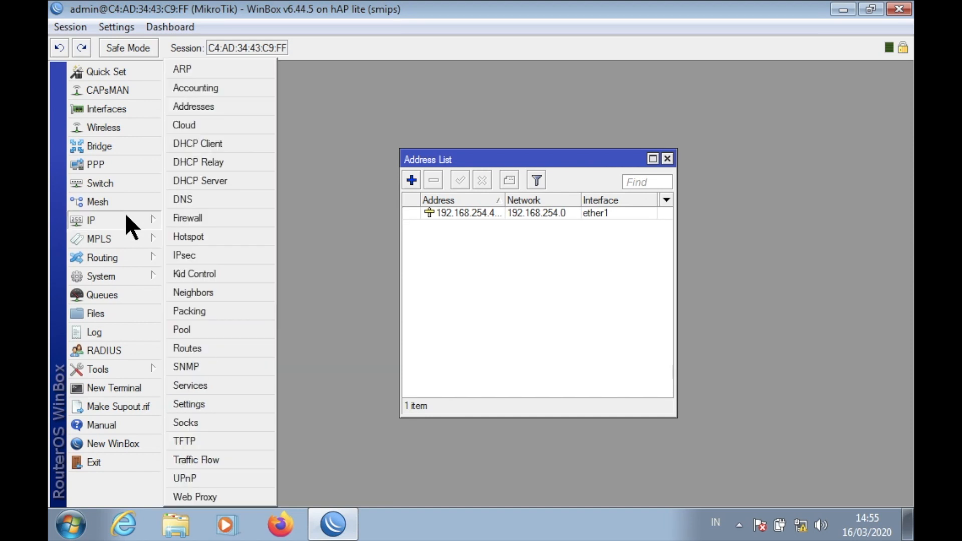
click(208, 347)
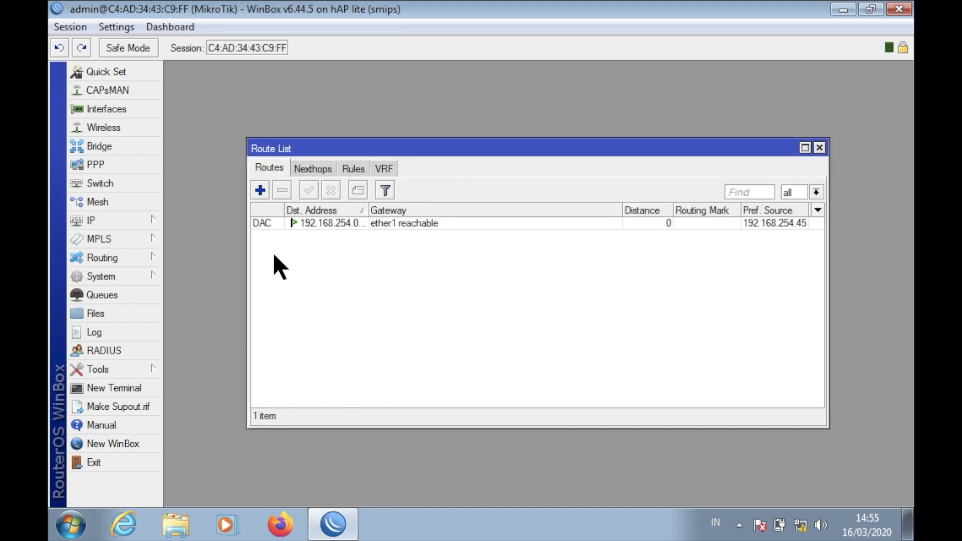
click(261, 185)
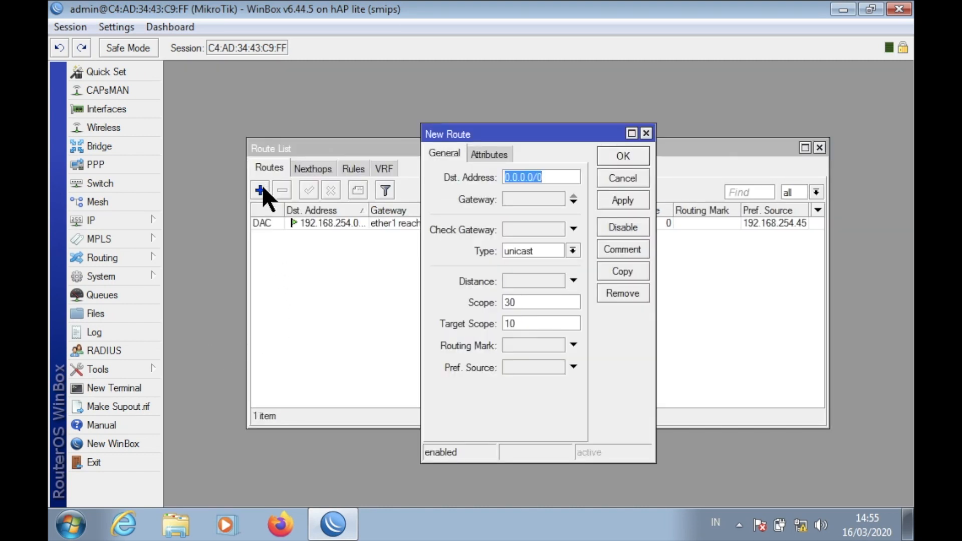
click(557, 202)
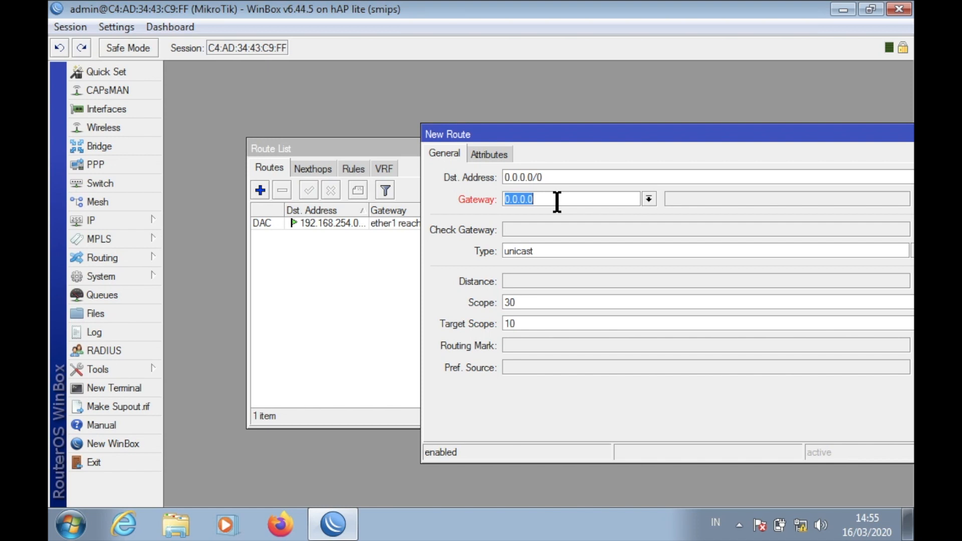
text(192.168.254.254)
drag(637, 138, 510, 120)
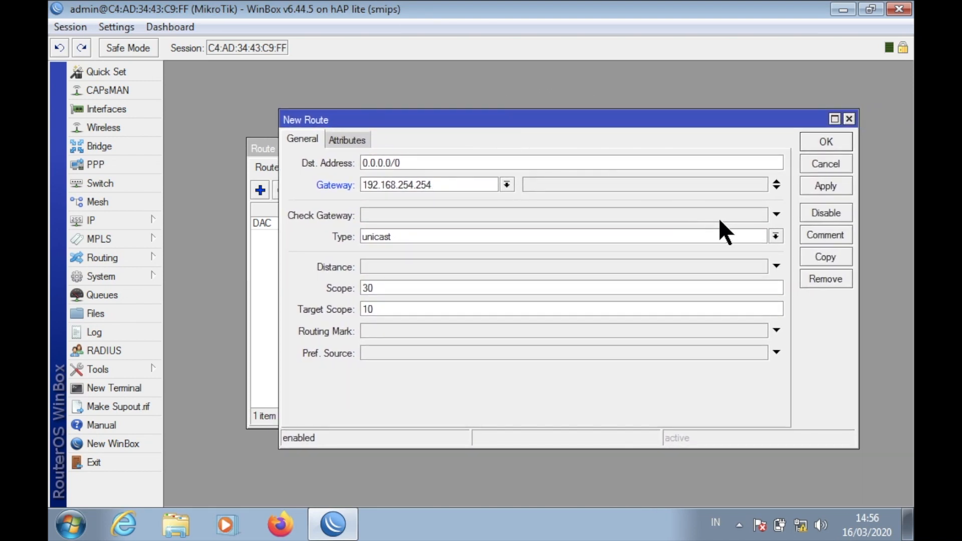
click(827, 187)
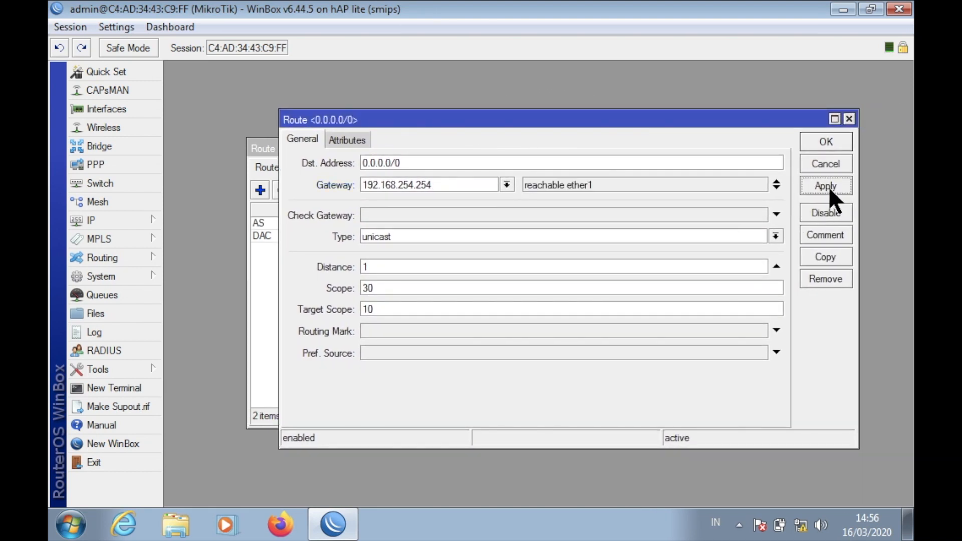
click(837, 139)
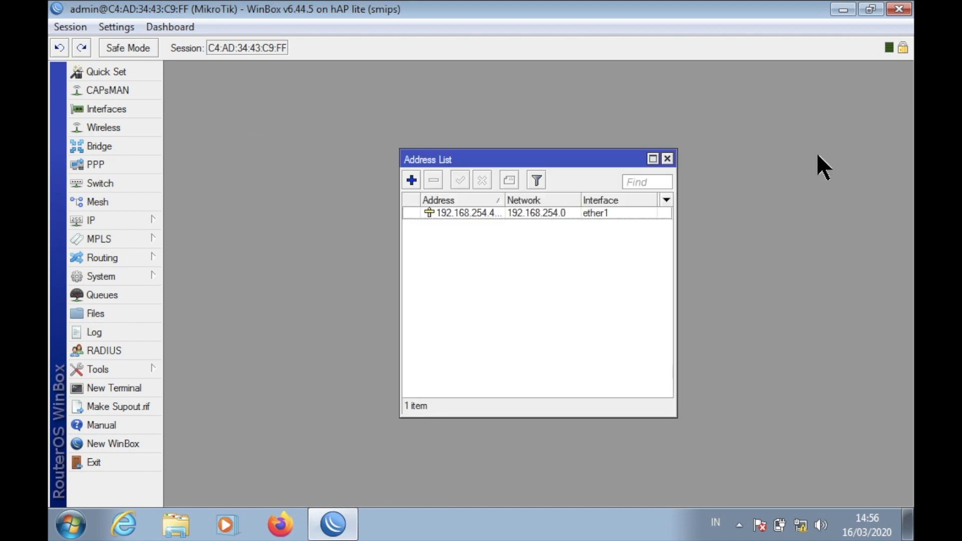
Set the DNS server to 192.168.254.254 with Allow Remote Requests enabled.
click(668, 159)
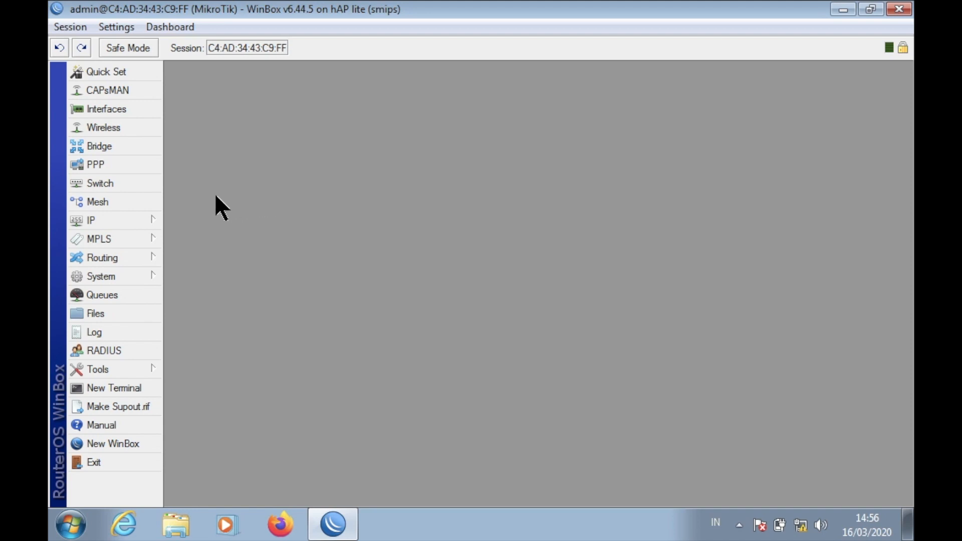
click(125, 218)
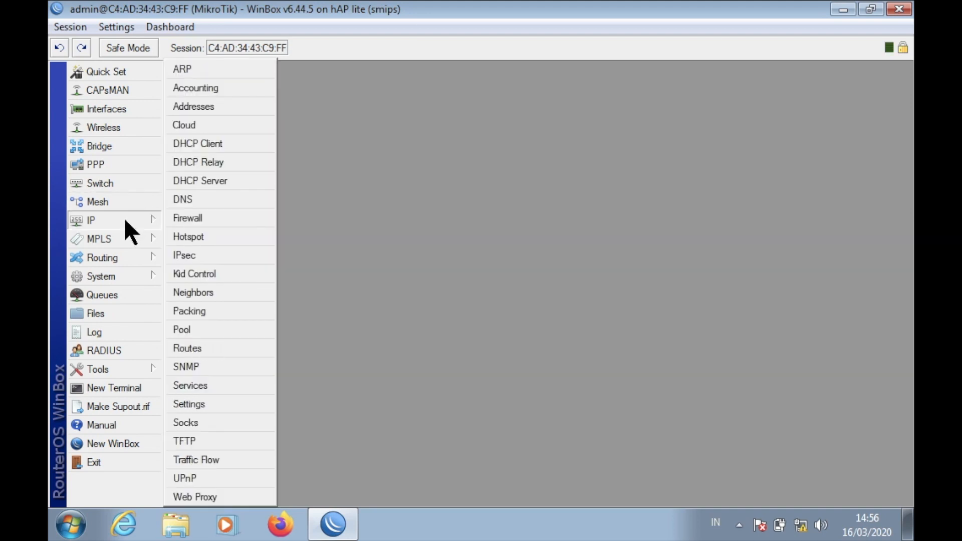
click(230, 202)
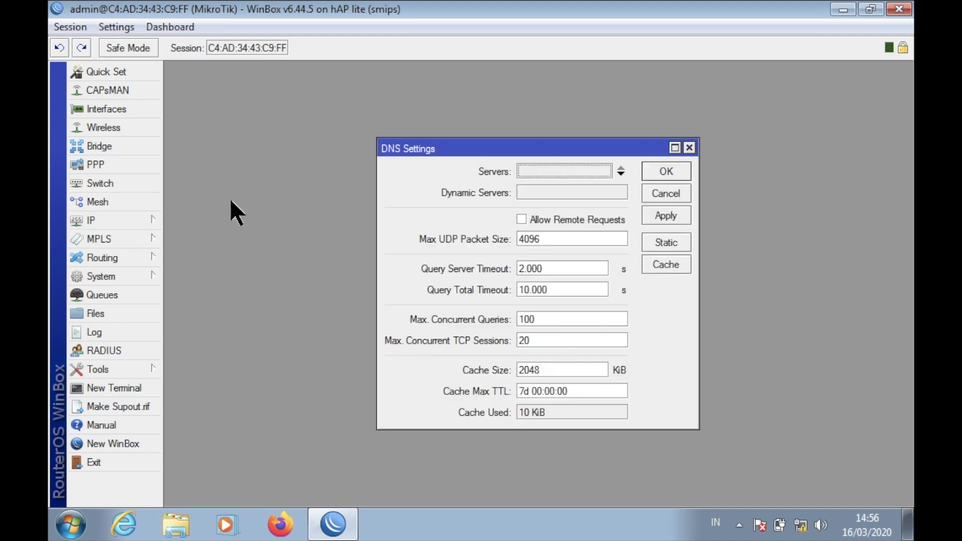
click(606, 172)
text(19)
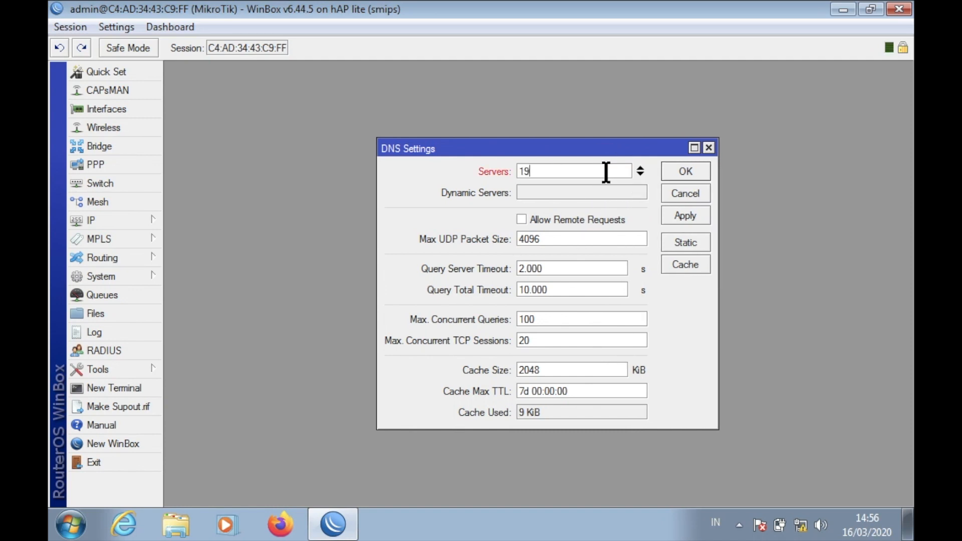
text(2.168.254.254)
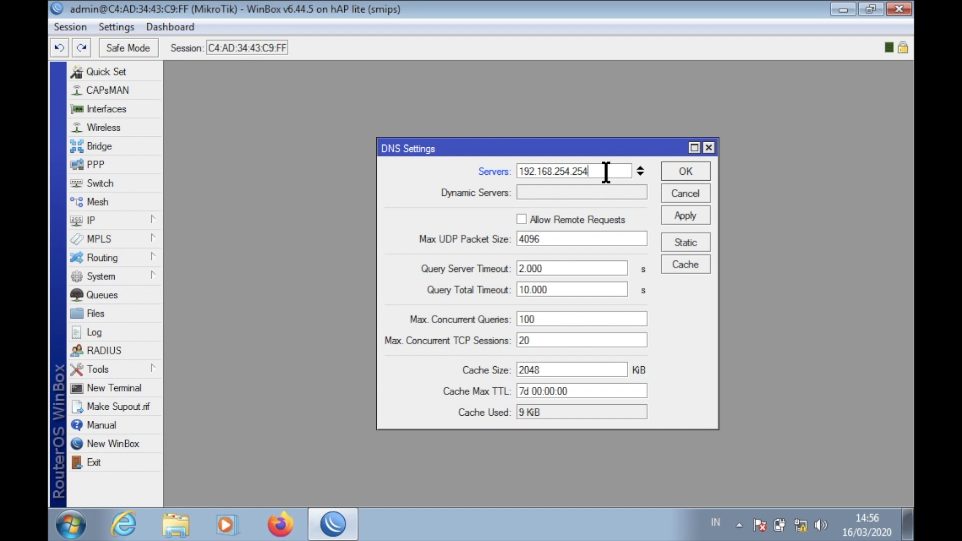
click(597, 220)
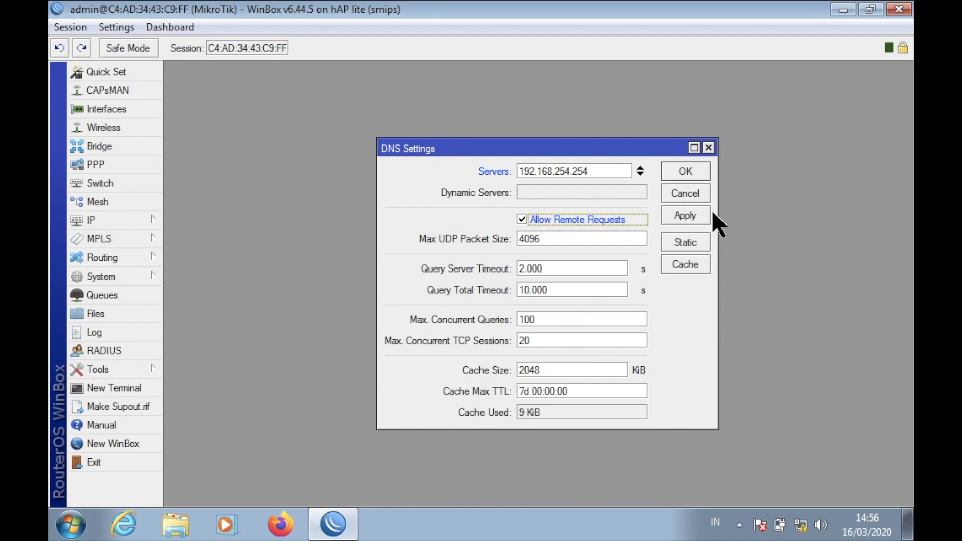
click(701, 216)
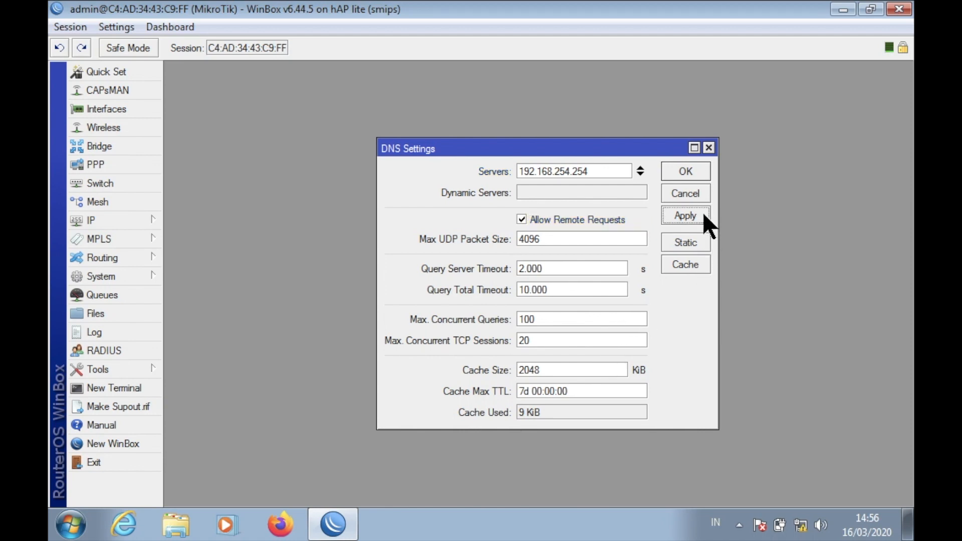
click(682, 169)
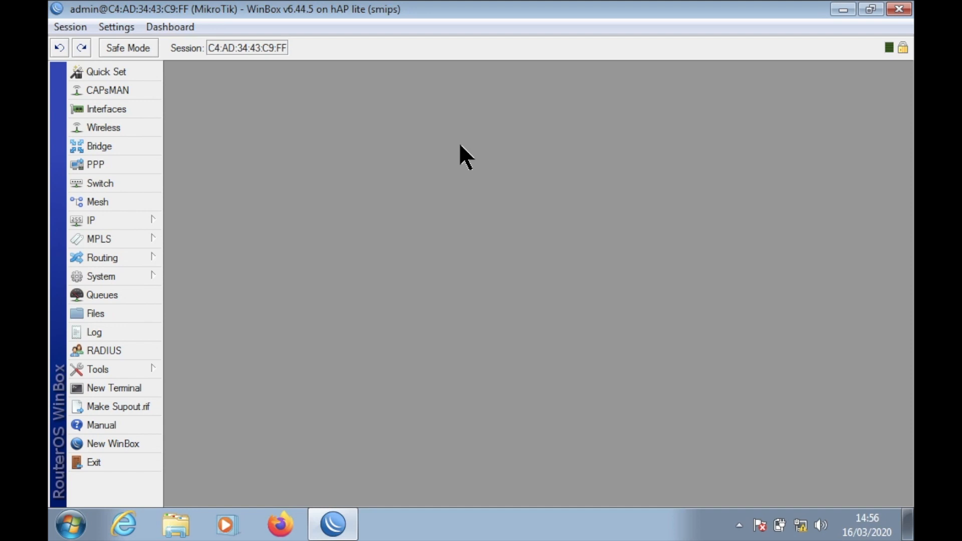
In a new router terminal, ping 192.168.254.254, stop it, then ping google.com.
click(157, 383)
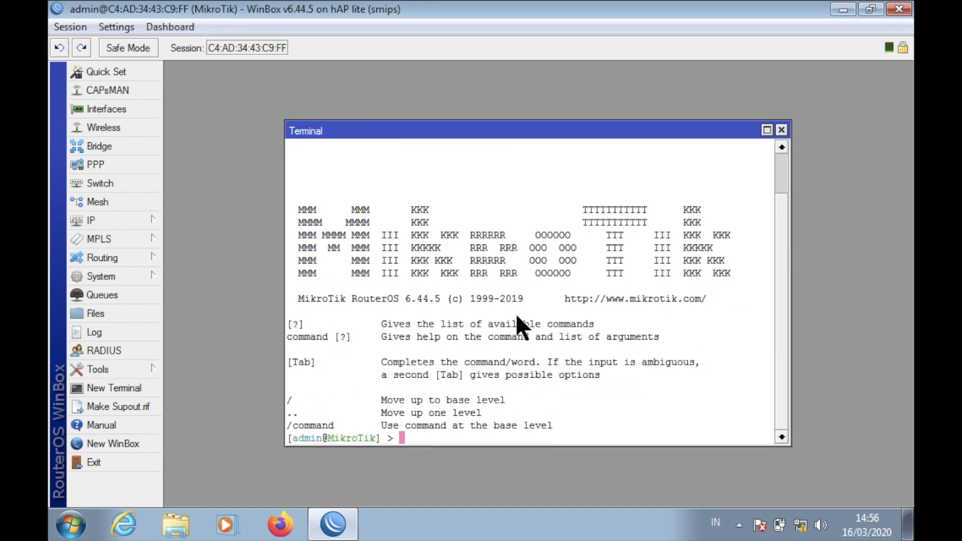
text(ping 192.168.254.254)
key(Return)
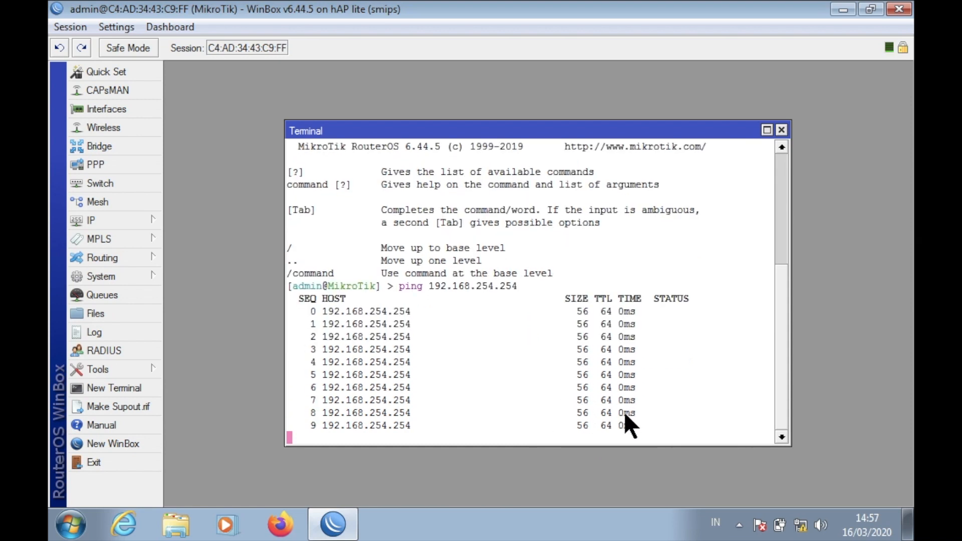
key(ctrl+c)
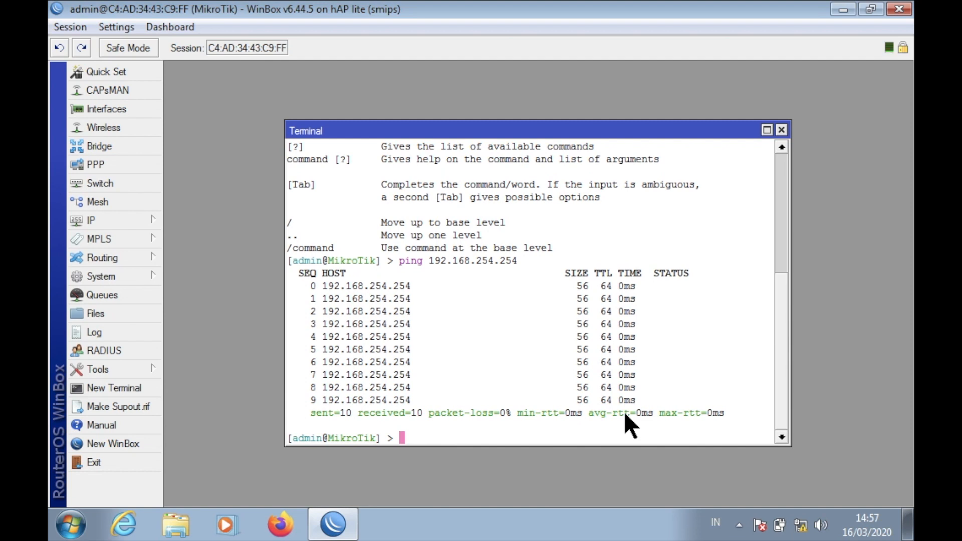
text(ping googl)
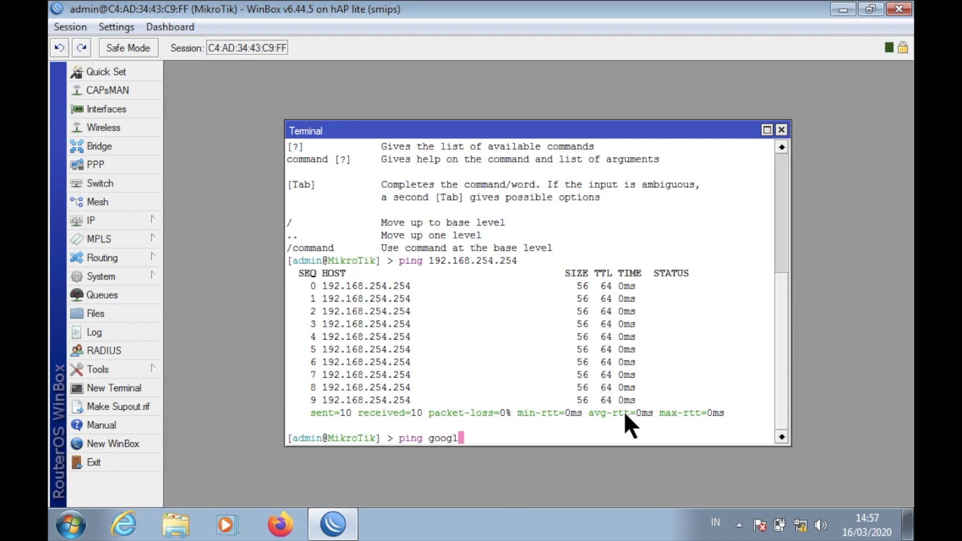
text(e.com)
key(Return)
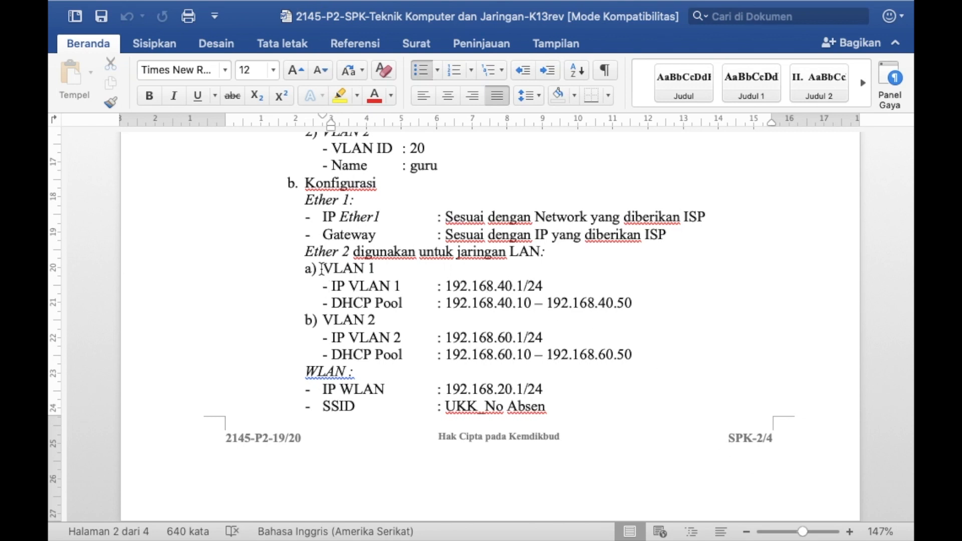
Highlight the VLAN 1 and VLAN 2 lines in the Word task sheet and scroll through it.
drag(321, 269, 693, 425)
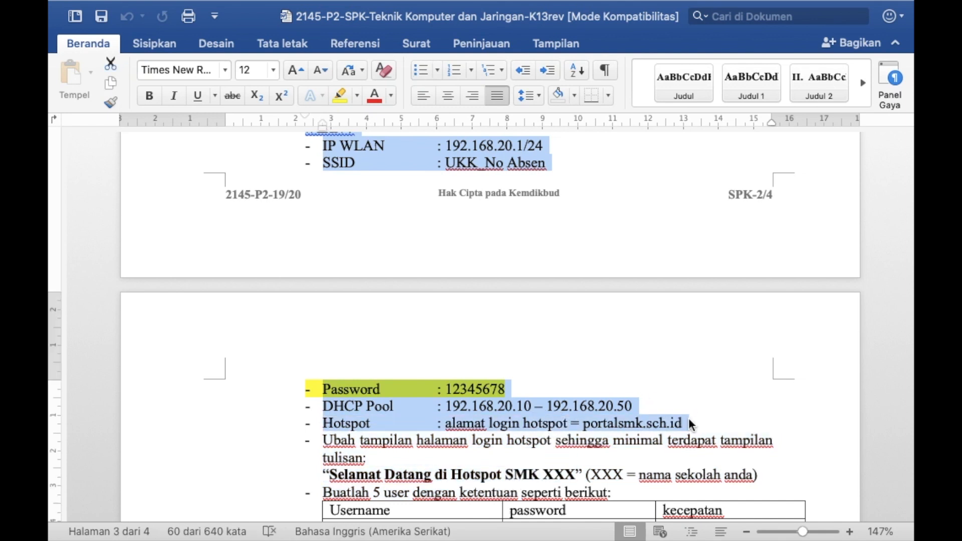
scroll(591, 342, up, 6)
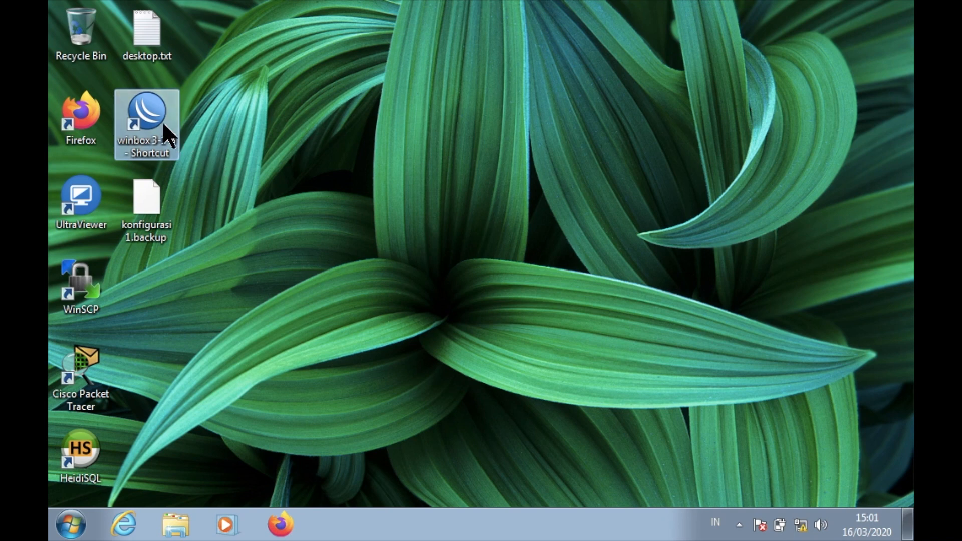
Relaunch WinBox, reconnect to the hAP lite router and show its Interface List.
double_click(166, 135)
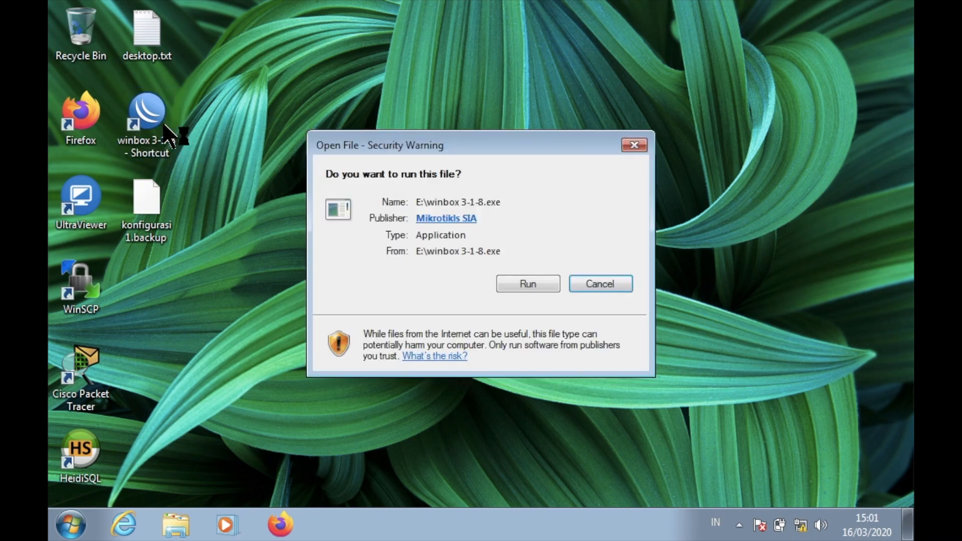
click(519, 282)
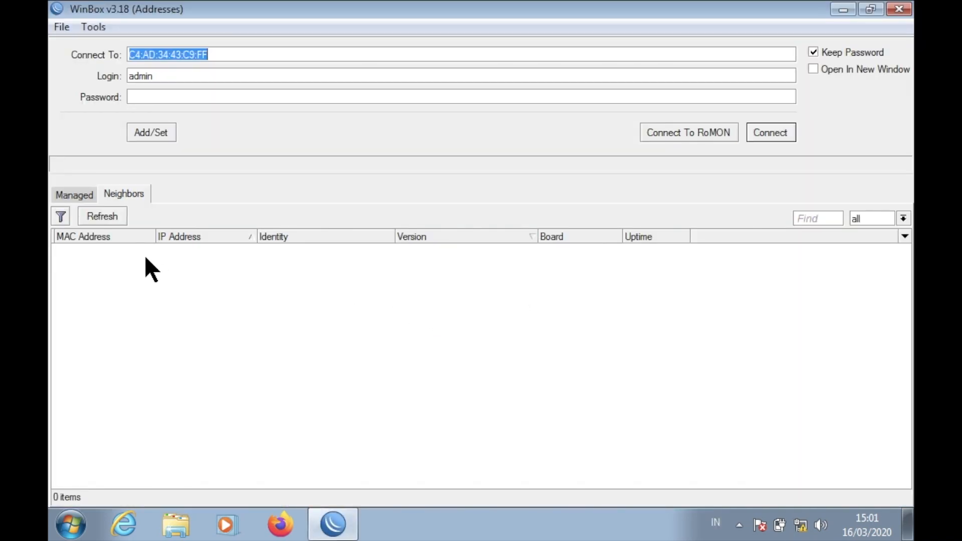
click(103, 249)
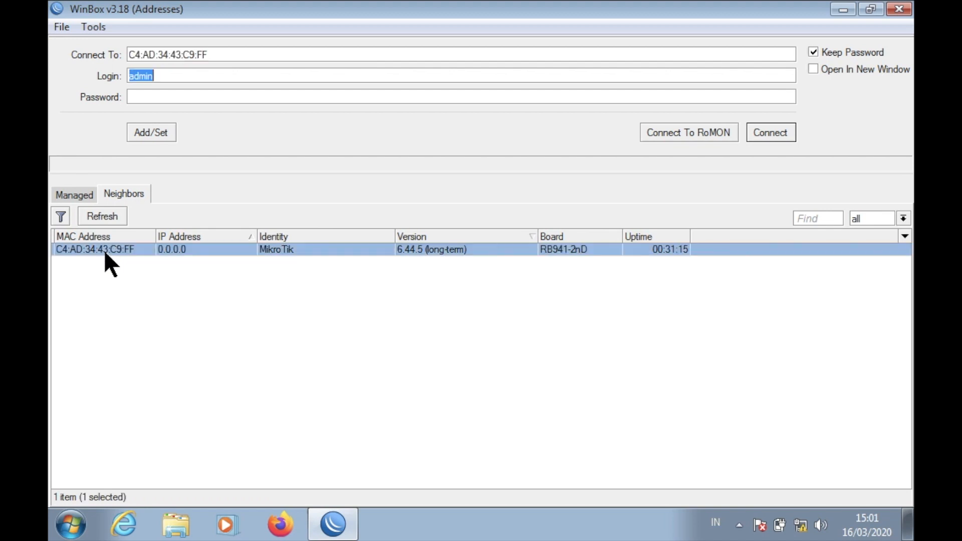
click(780, 131)
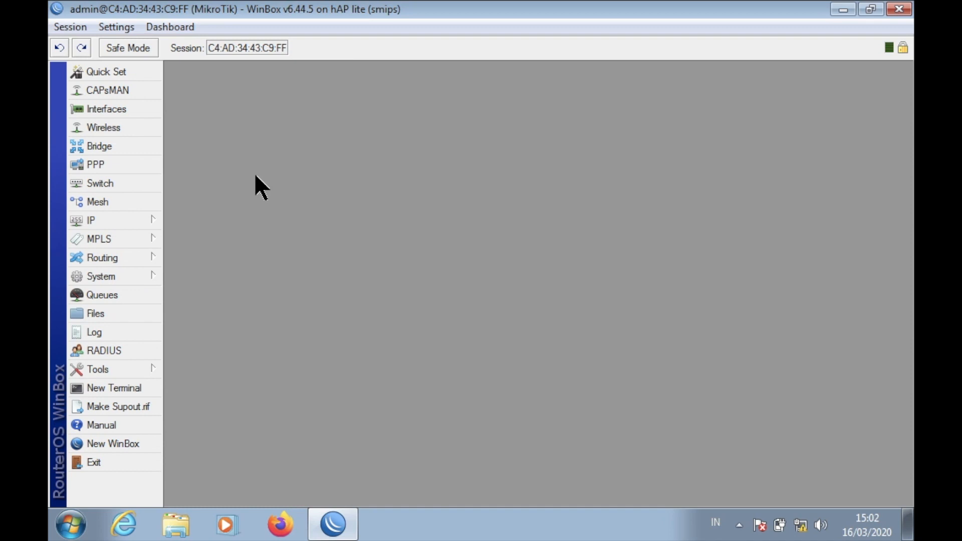
click(142, 112)
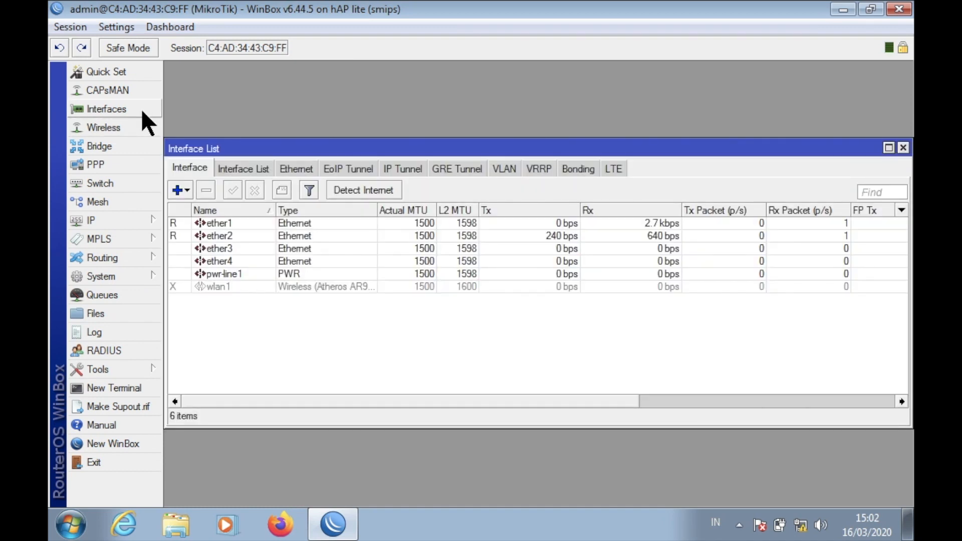
Create a new VLAN interface named siswa from the maximized Interface List.
click(889, 147)
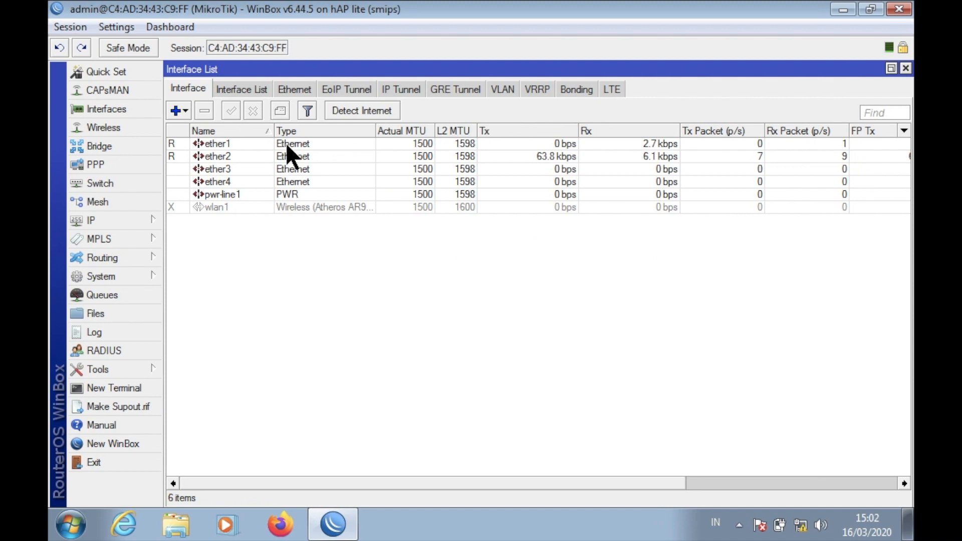
click(184, 110)
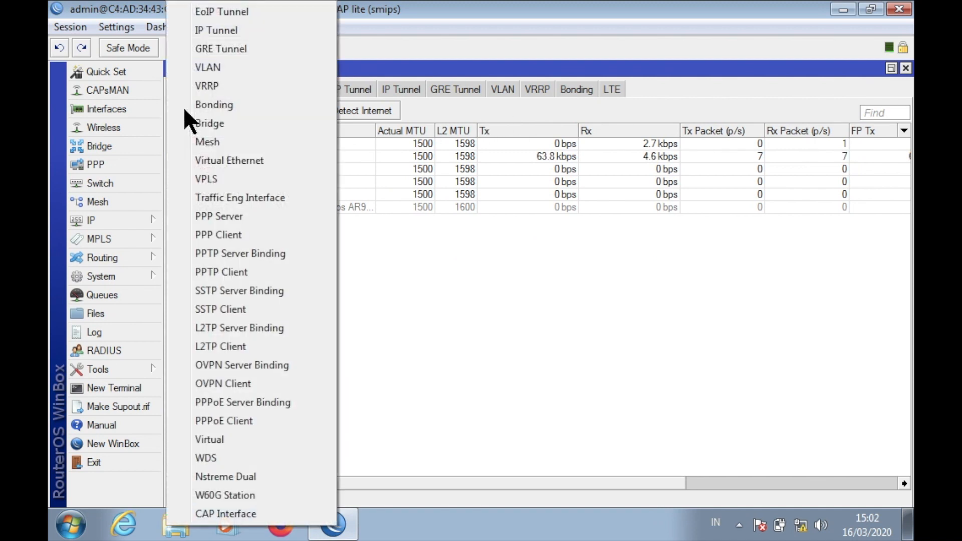
click(237, 68)
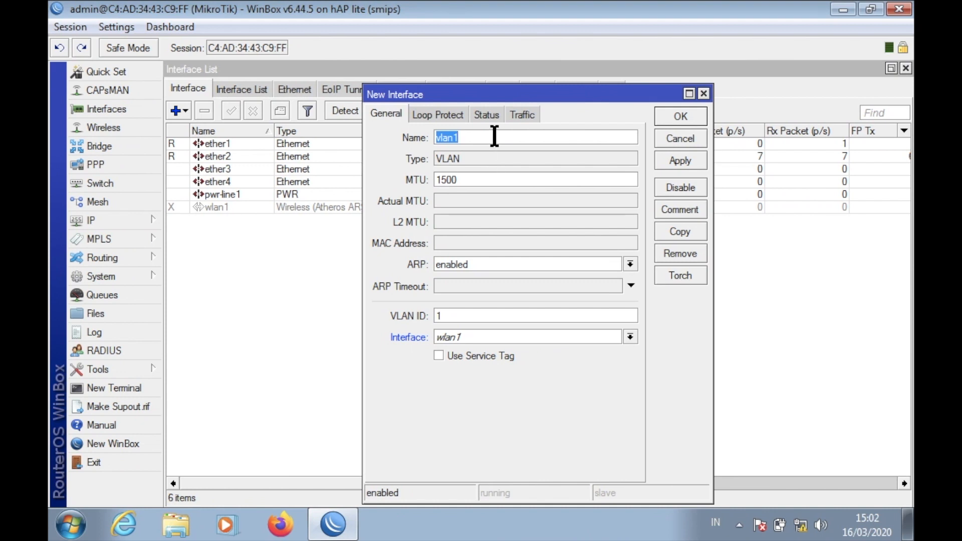
key(BackSpace)
text(sisaw)
key(BackSpace)
key(BackSpace)
text(wa)
Give the siswa VLAN ID 10 on parent interface ether2 and apply it.
click(471, 316)
text(0)
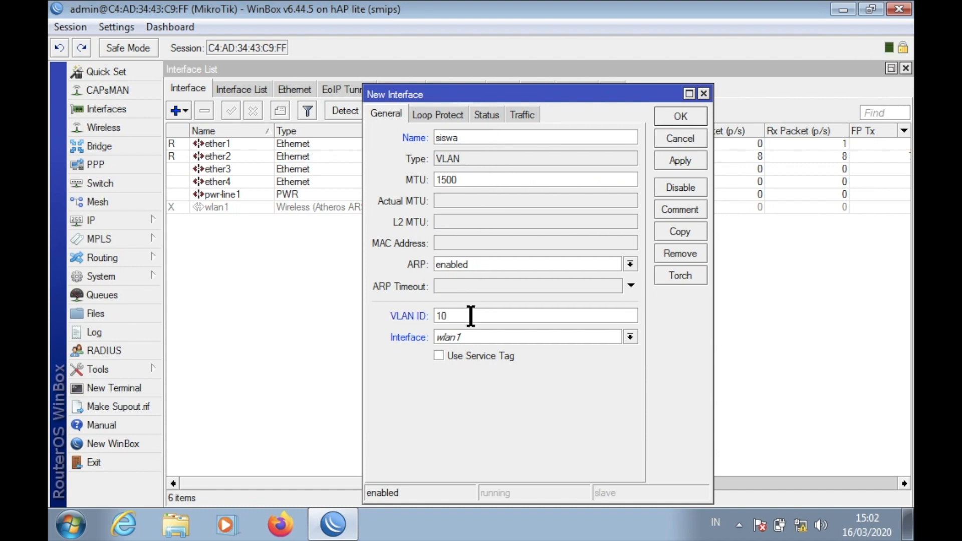
click(473, 339)
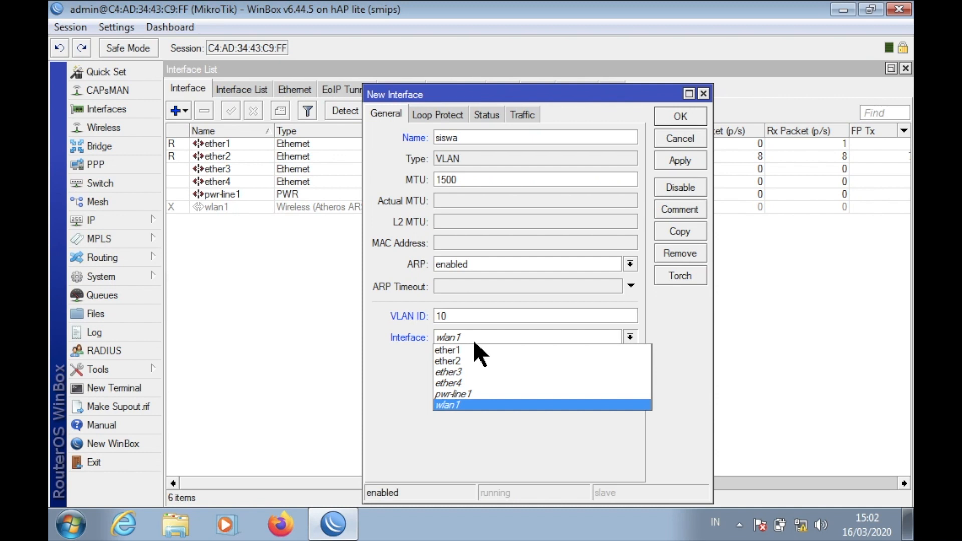
click(473, 356)
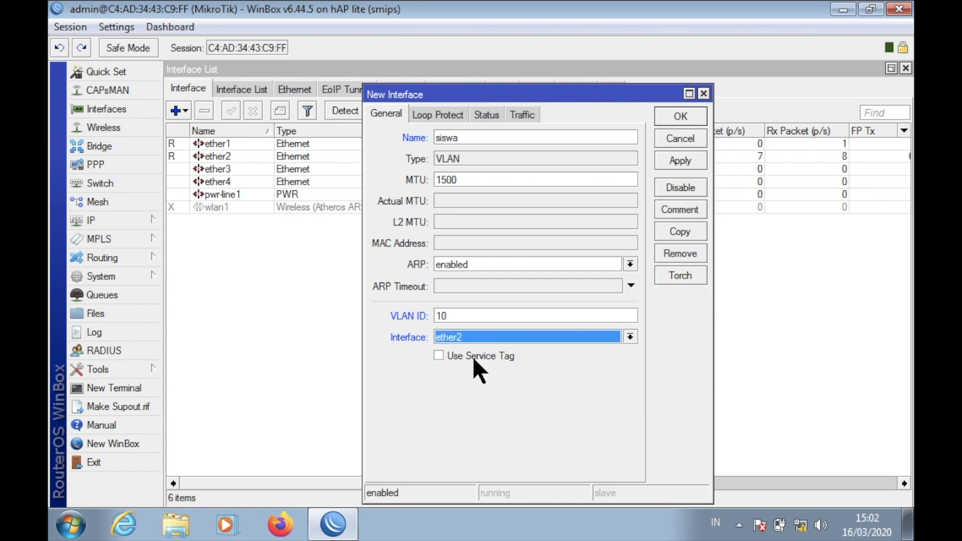
click(684, 155)
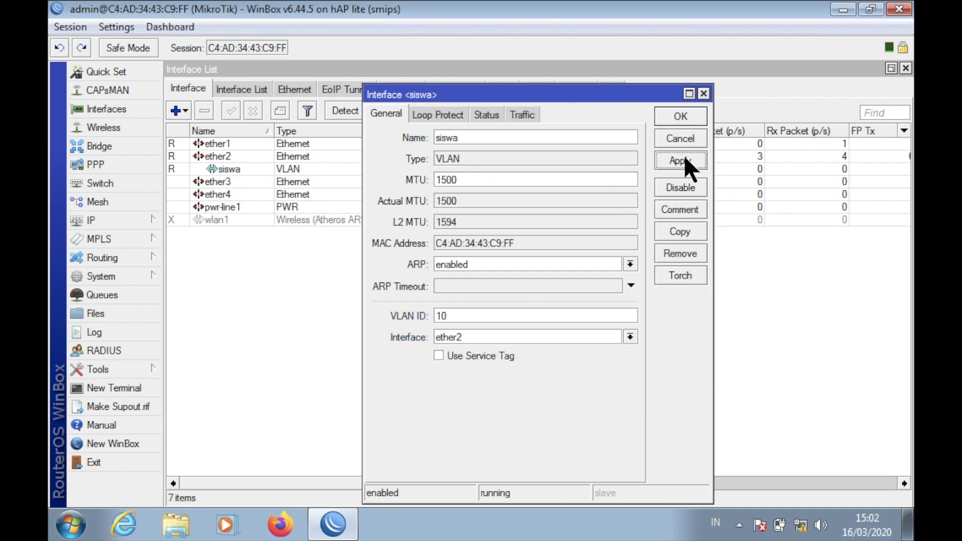
click(695, 119)
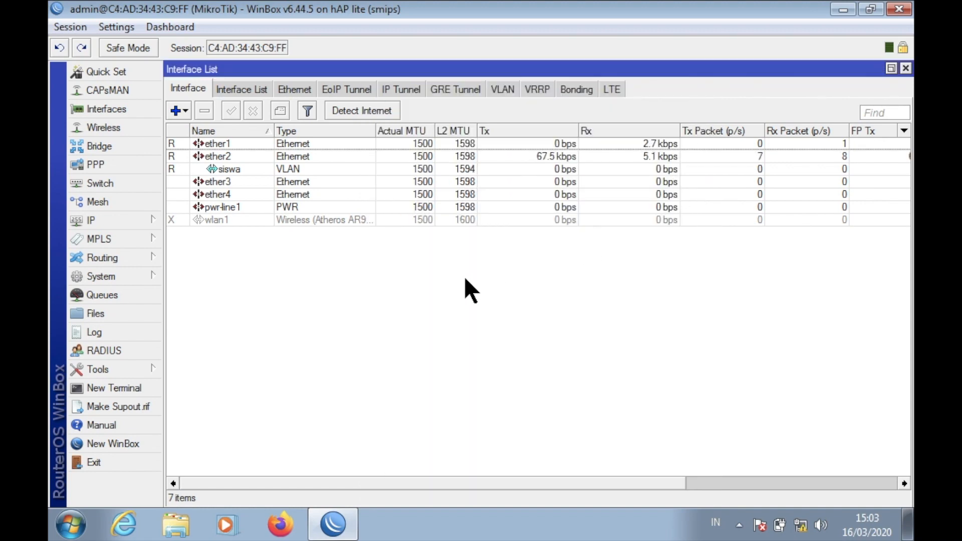
Add a VLAN interface named guru with VLAN ID 20 on ether2.
click(175, 109)
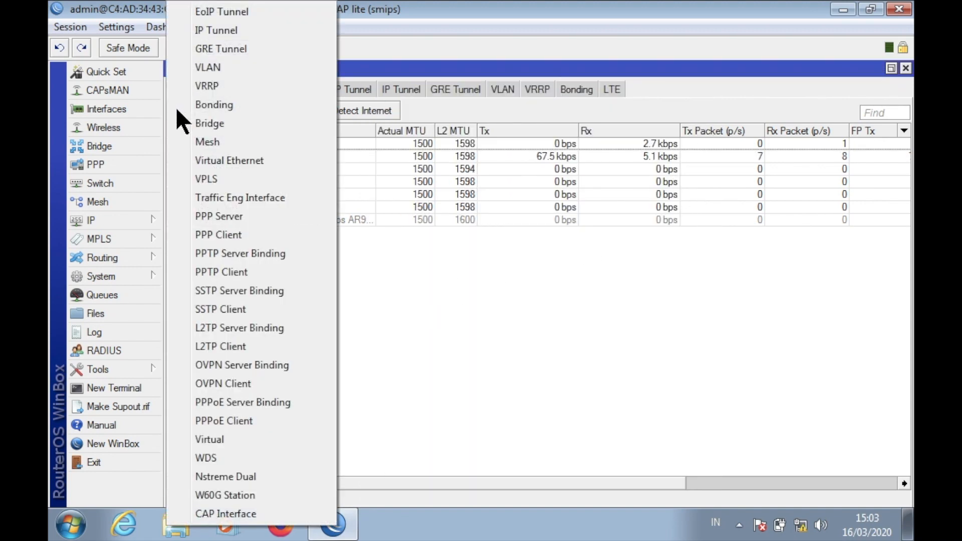
click(197, 66)
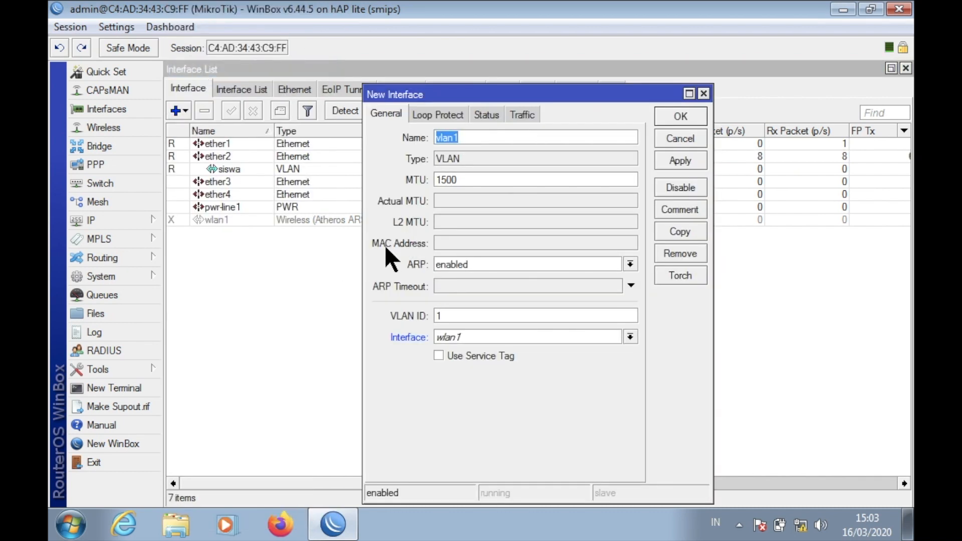
text(guru)
click(514, 314)
key(ctrl+Left)
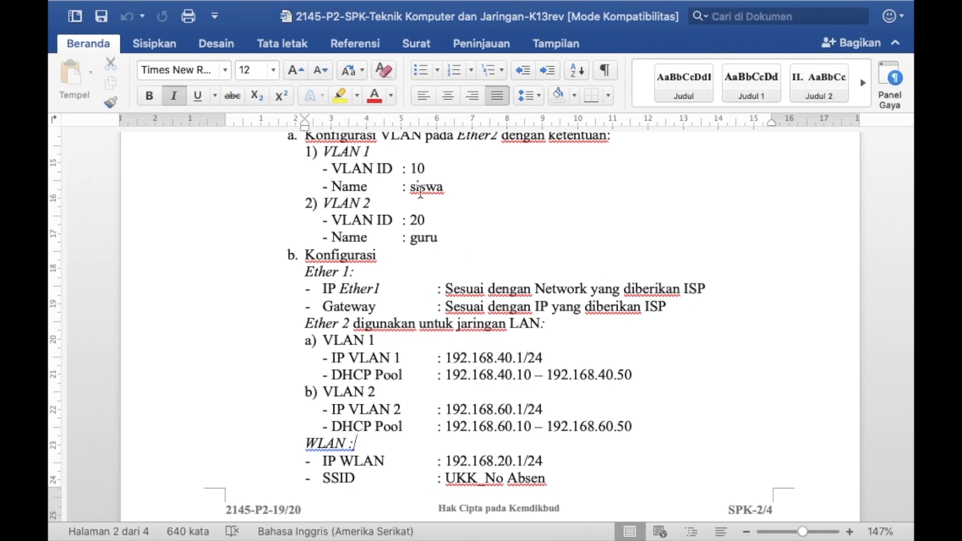
key(ctrl+Right)
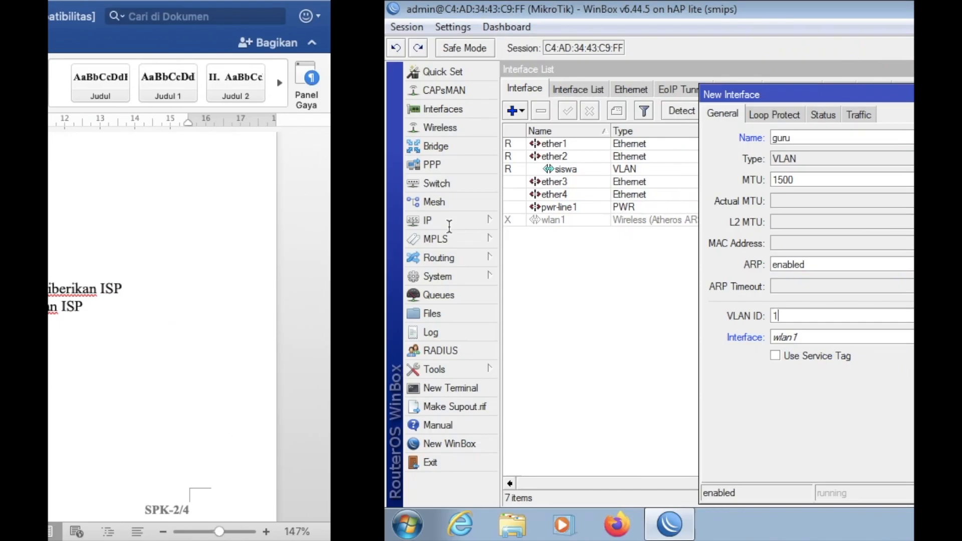
key(BackSpace)
text(20)
click(546, 337)
click(547, 358)
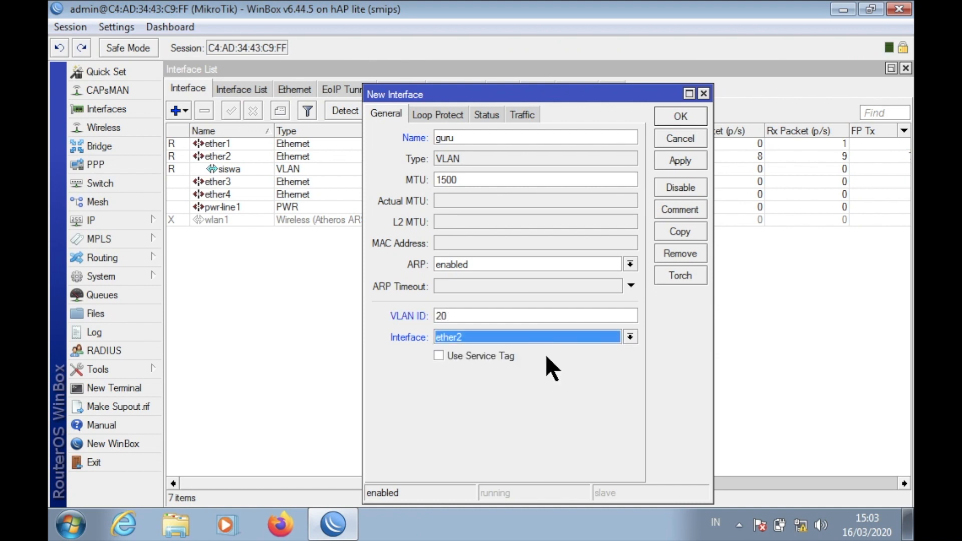
click(687, 114)
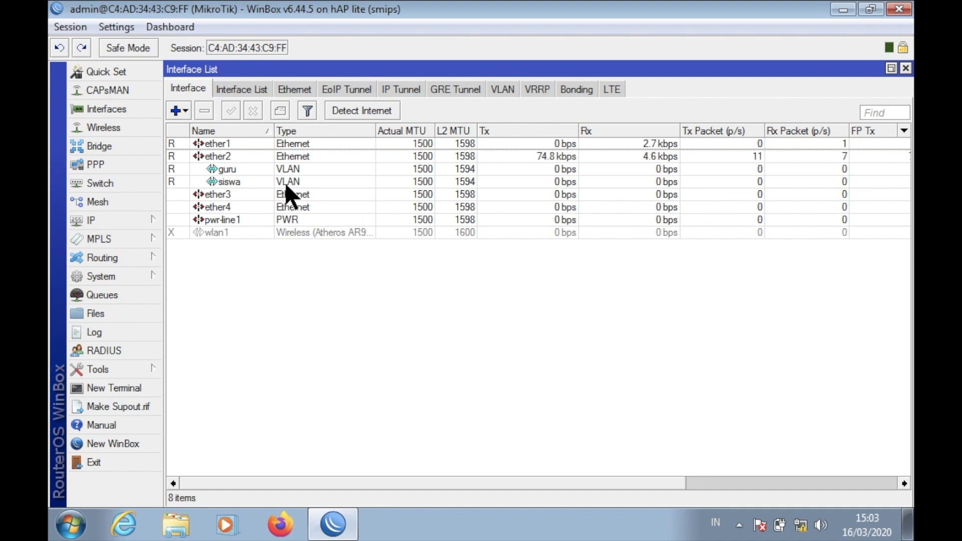
Check the guru and siswa VLAN entries, then close the Interface List.
click(279, 171)
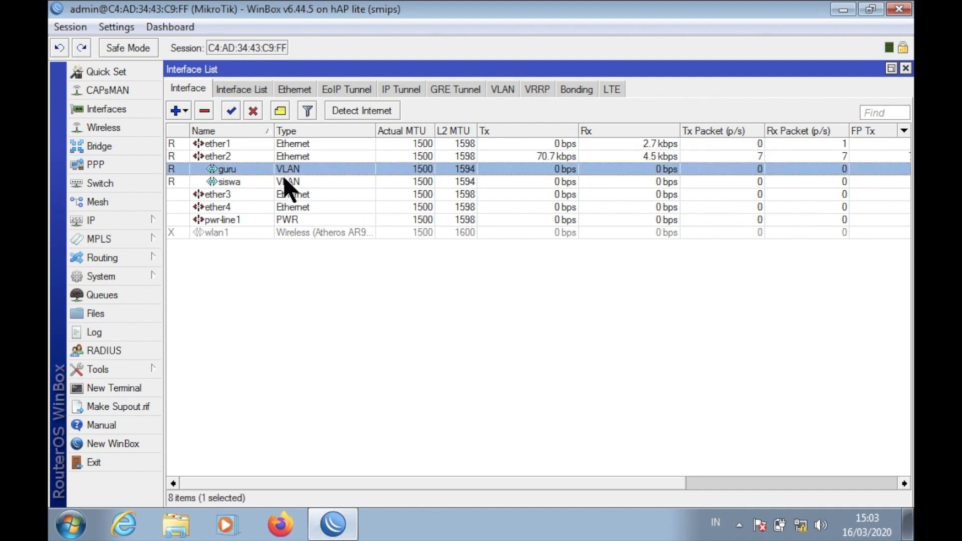
click(284, 181)
click(295, 163)
click(295, 181)
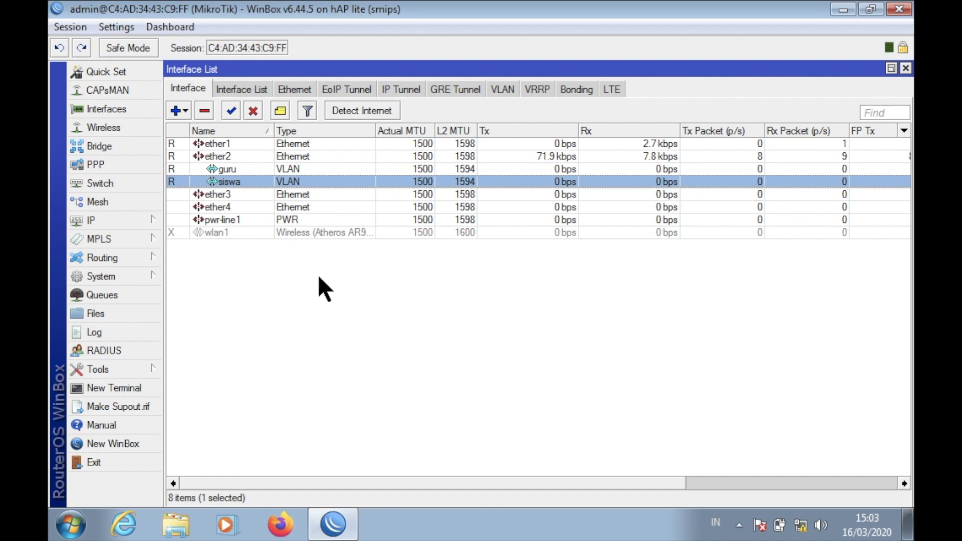
click(909, 69)
Add a new IP address 192.168.40.1/24 on interface siswa in IP > Addresses and apply it.
click(129, 218)
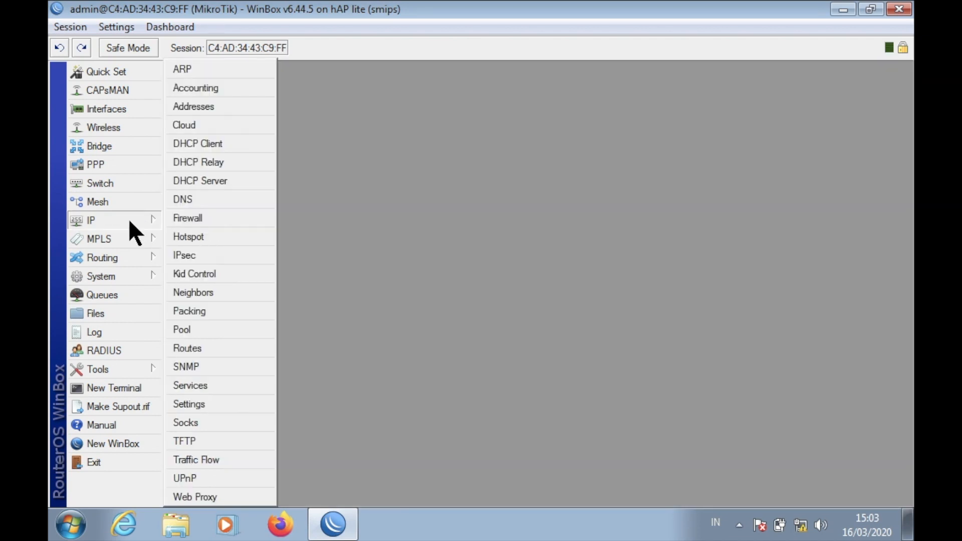
click(235, 106)
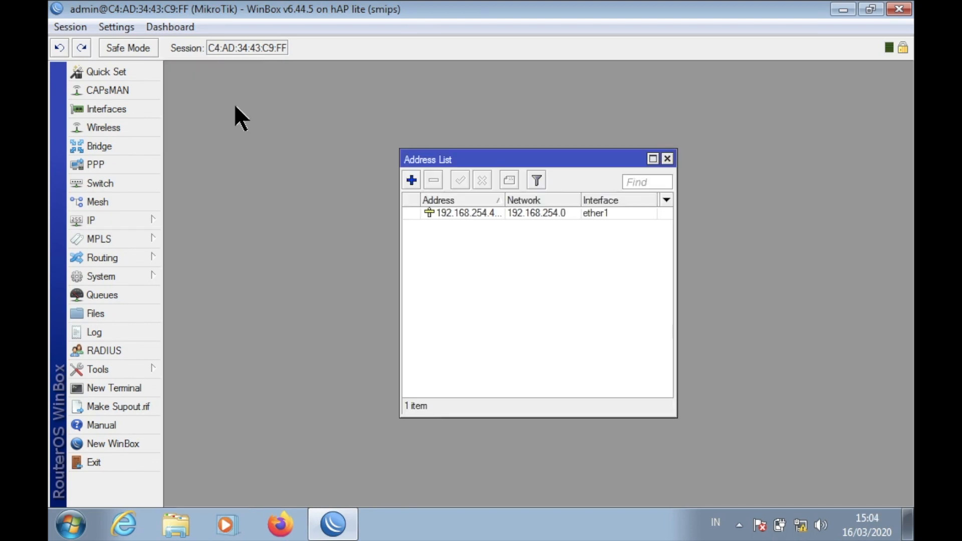
click(410, 180)
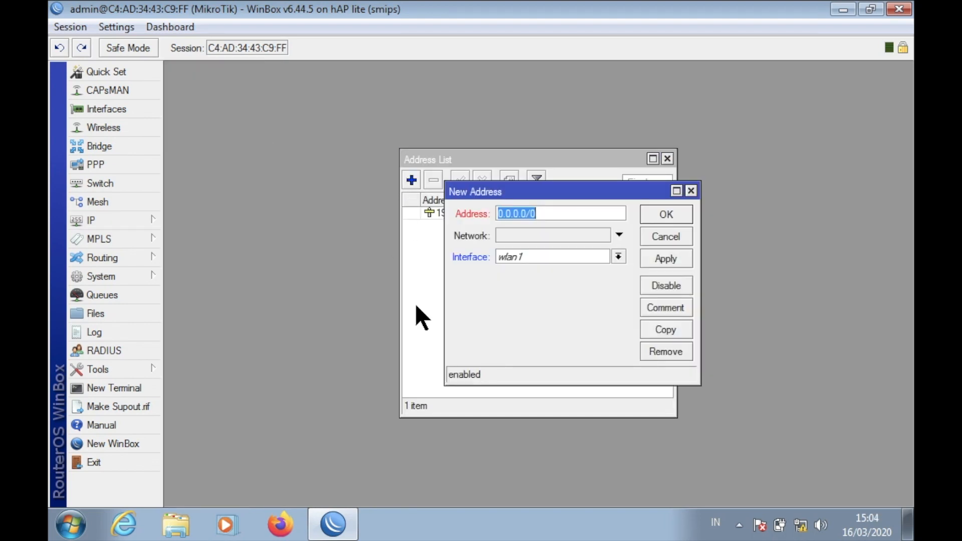
click(577, 254)
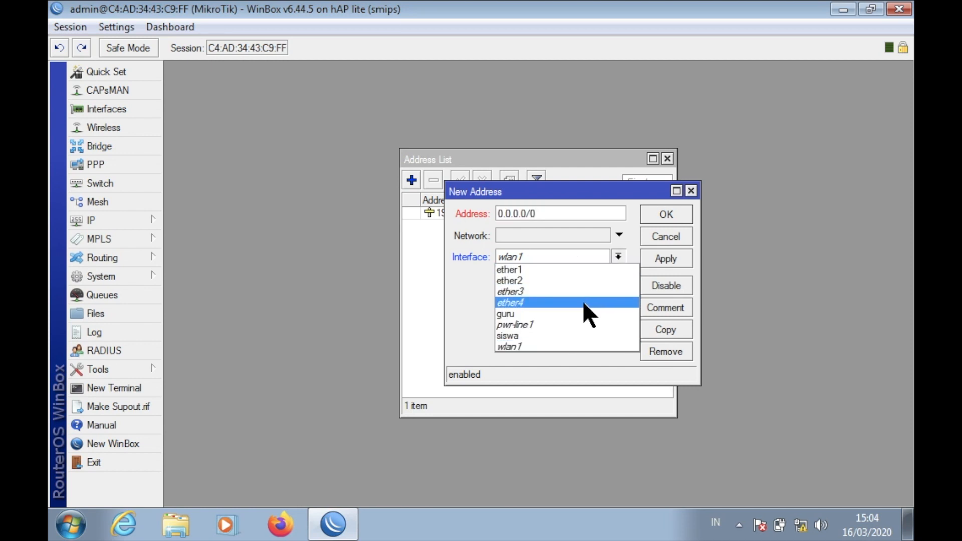
click(581, 335)
click(553, 215)
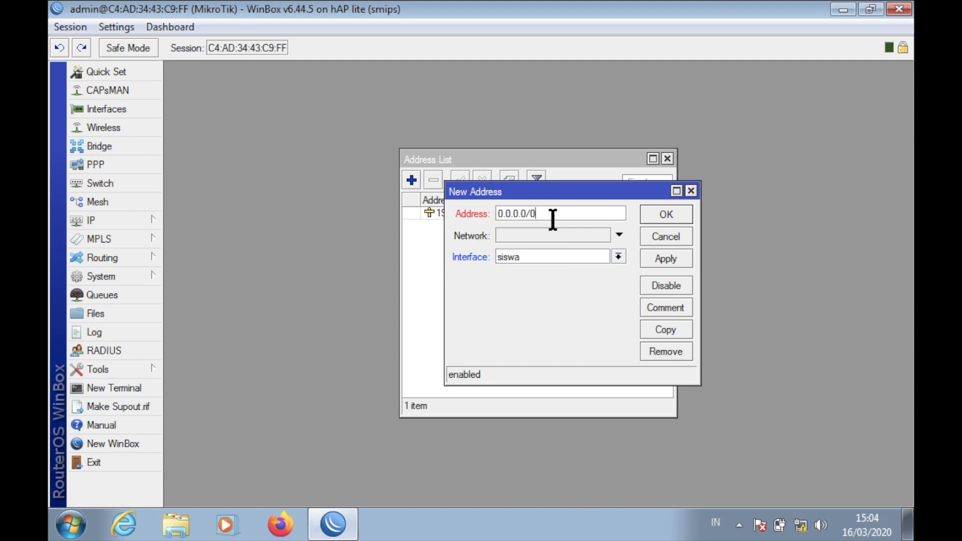
key(BackSpace)
key(BackSpace)
key(BackSpace)
key(BackSpace)
key(BackSpace)
key(BackSpace)
key(BackSpace)
key(BackSpace)
key(BackSpace)
text(192.168.40.1/24)
key(ctrl+Left)
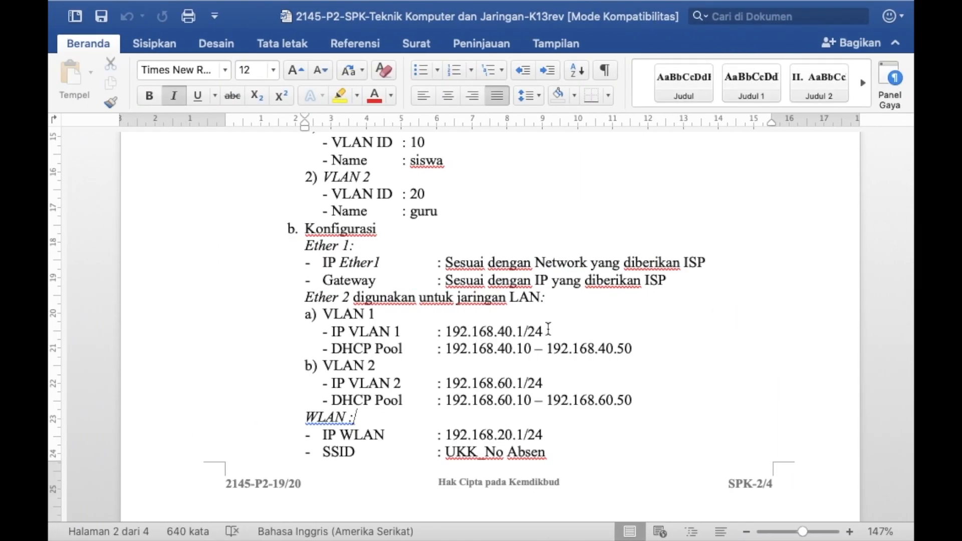
key(ctrl+Right)
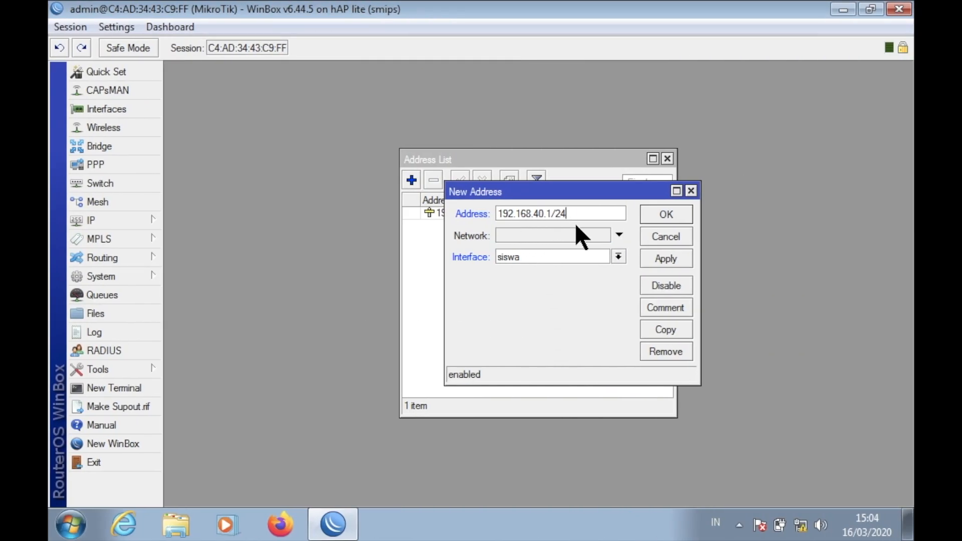
click(663, 260)
click(690, 191)
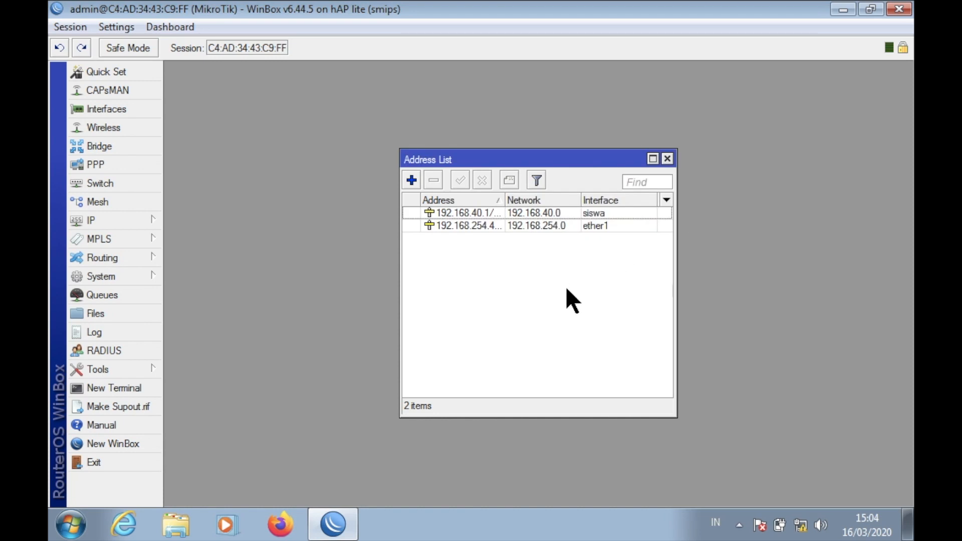
Add 192.168.60.1/24 on interface guru, confirm it, and widen the Address column.
key(ctrl+Left)
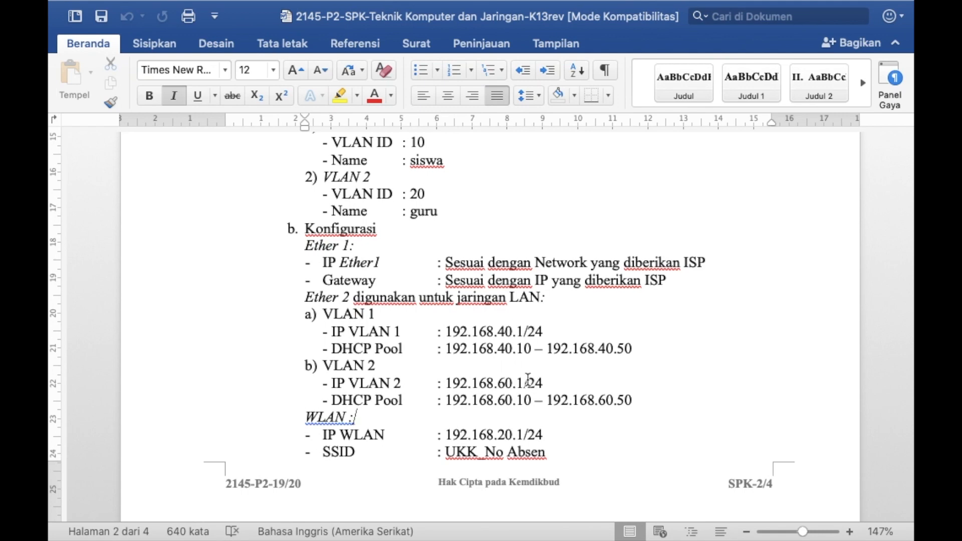
key(ctrl+Right)
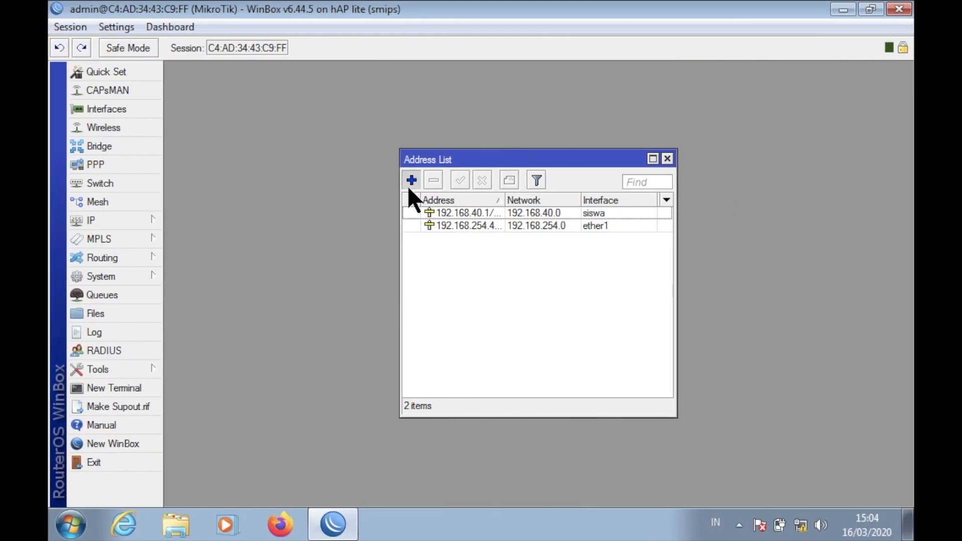
click(410, 182)
click(529, 254)
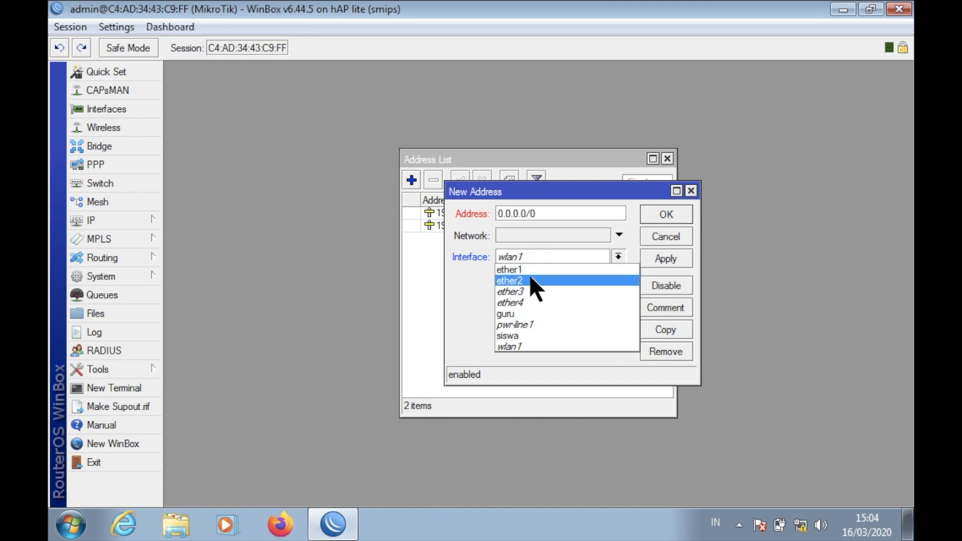
click(538, 313)
click(541, 213)
key(BackSpace)
key(BackSpace)
key(BackSpace)
key(BackSpace)
key(BackSpace)
key(BackSpace)
key(BackSpace)
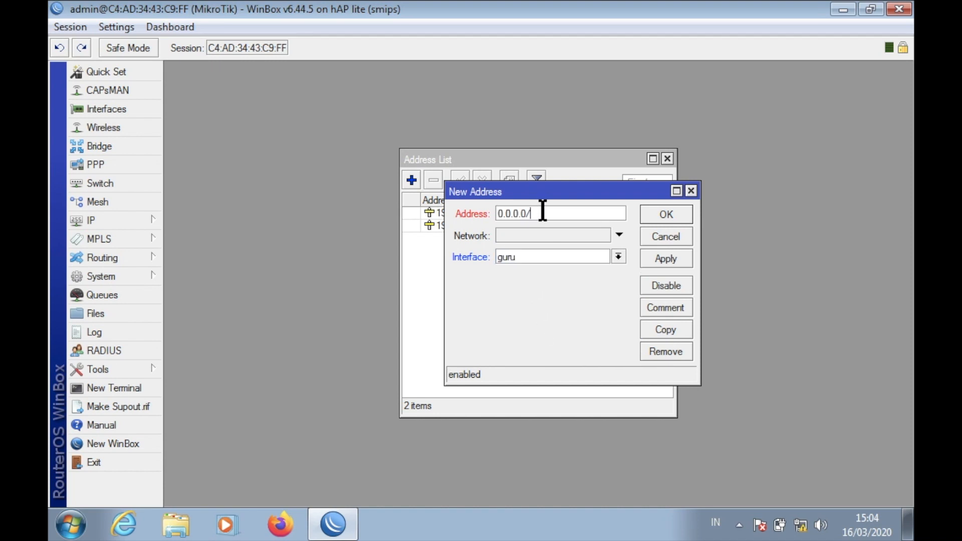
key(BackSpace)
key(BackSpace)
text(192.168.60.1/24)
click(664, 256)
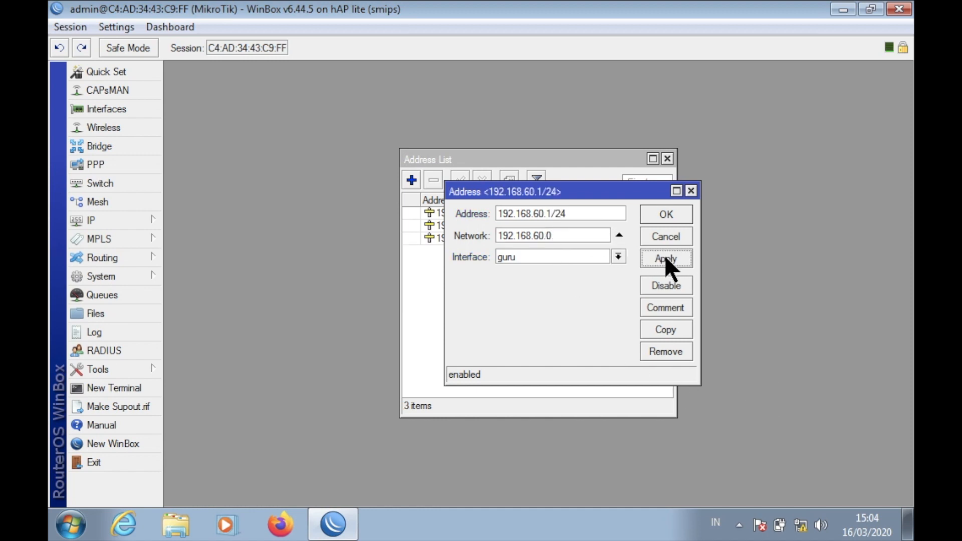
click(671, 214)
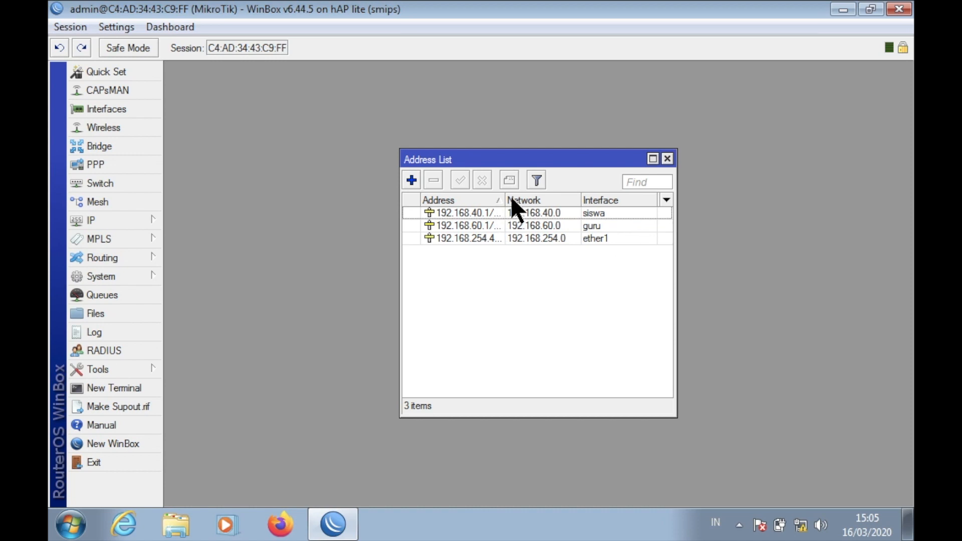
drag(506, 196, 547, 194)
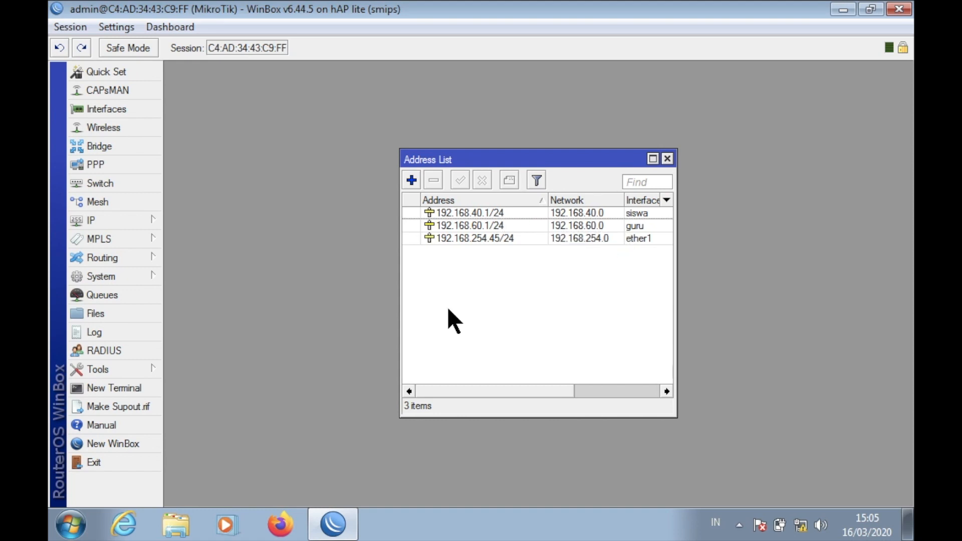
Start DHCP Setup on siswa, accepting address space 192.168.40.0/24 and gateway 192.168.40.1.
click(150, 217)
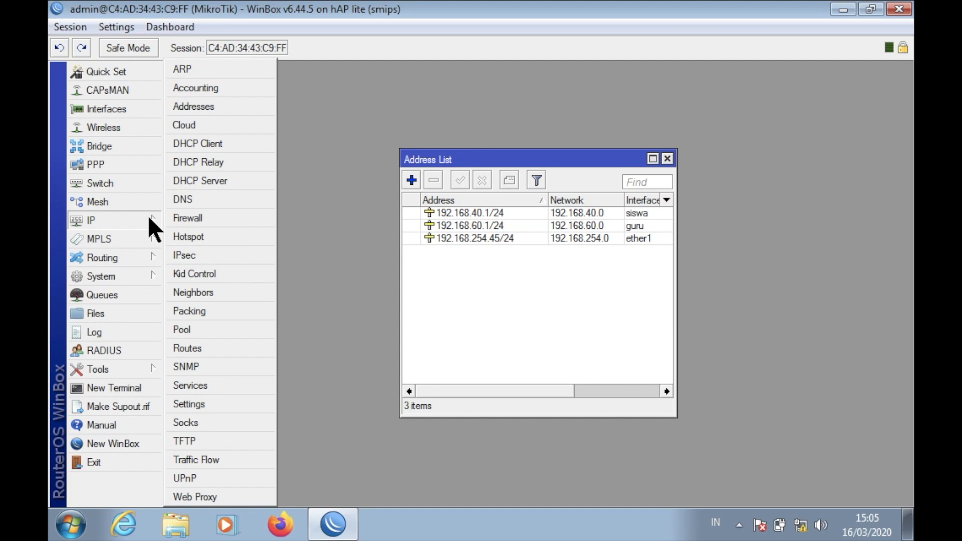
click(222, 180)
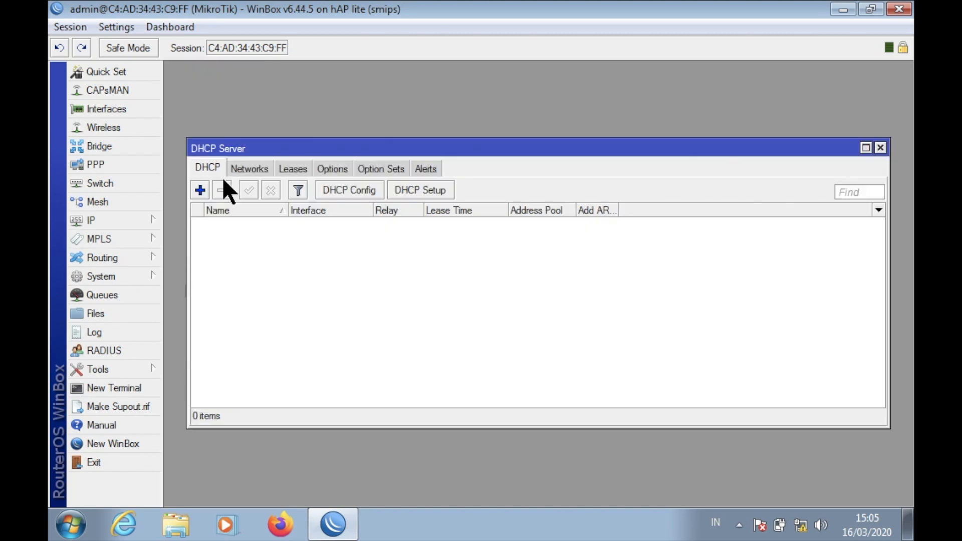
click(443, 190)
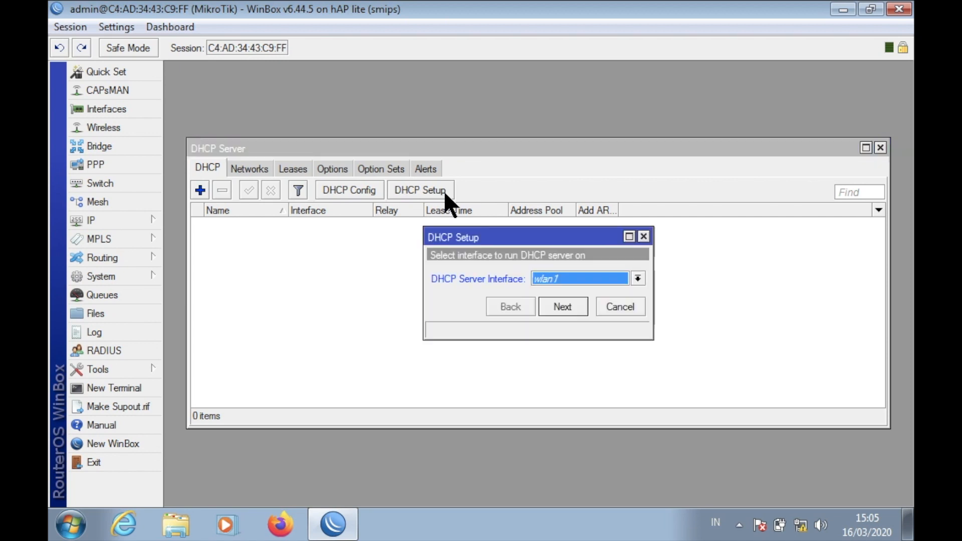
click(611, 280)
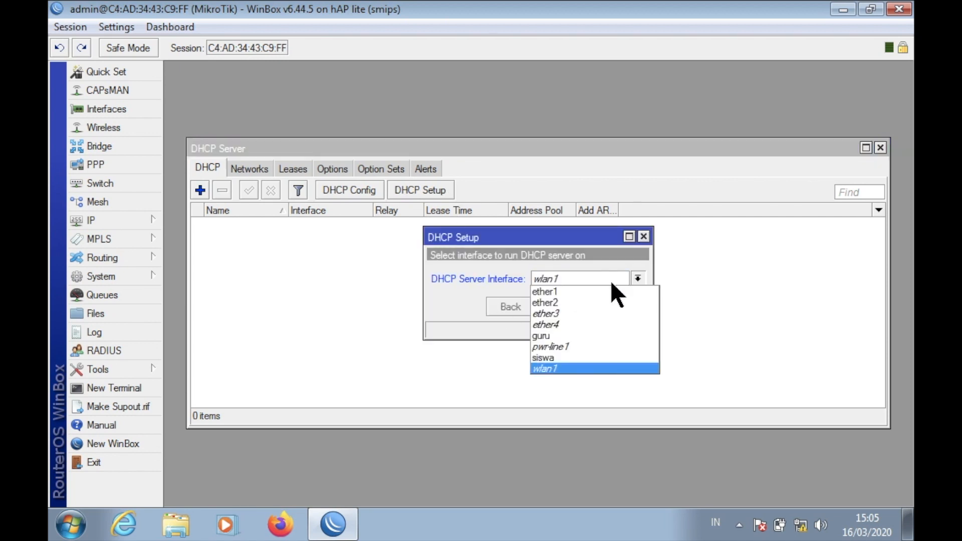
click(604, 352)
click(572, 312)
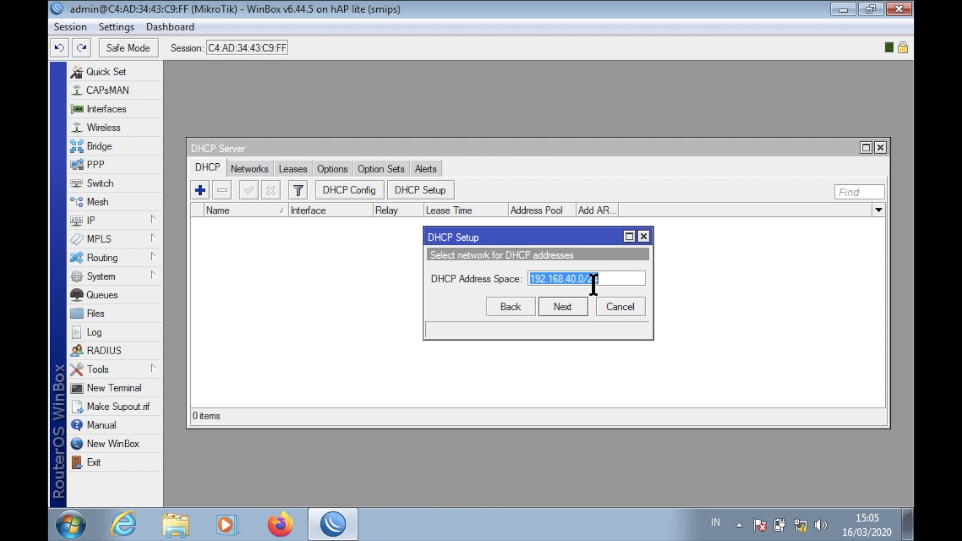
click(566, 304)
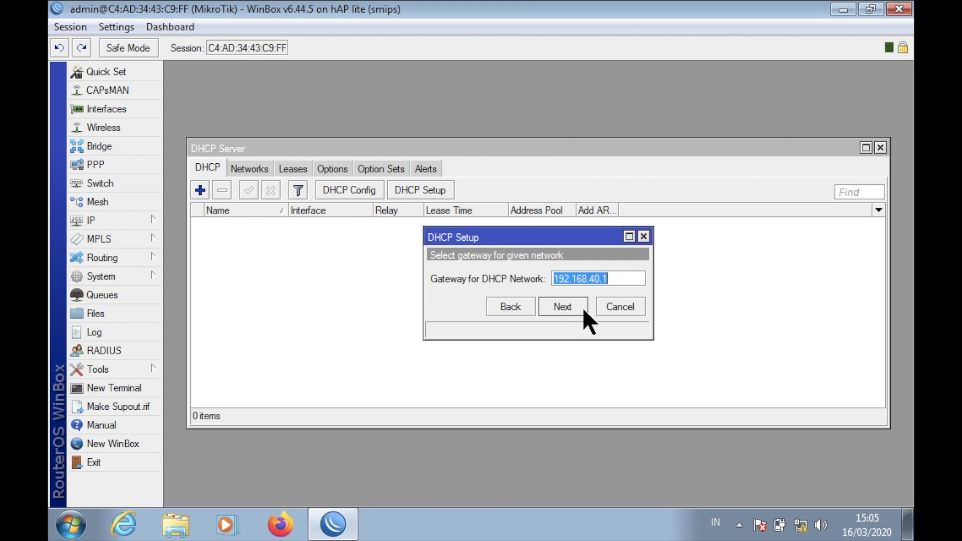
click(573, 308)
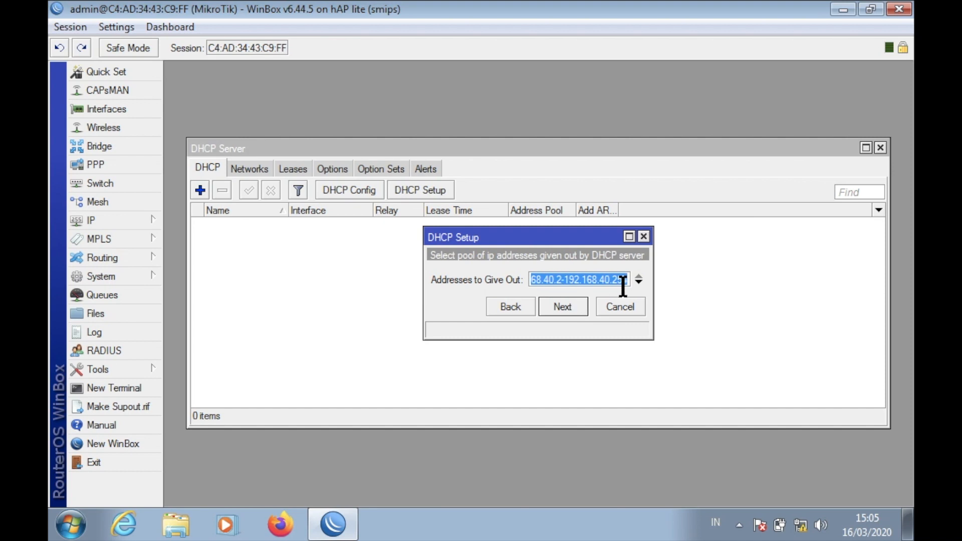
Set the pool to 192.168.40.10-192.168.40.50, keep DNS and the 10-minute lease, and finish.
drag(652, 297, 775, 282)
click(583, 279)
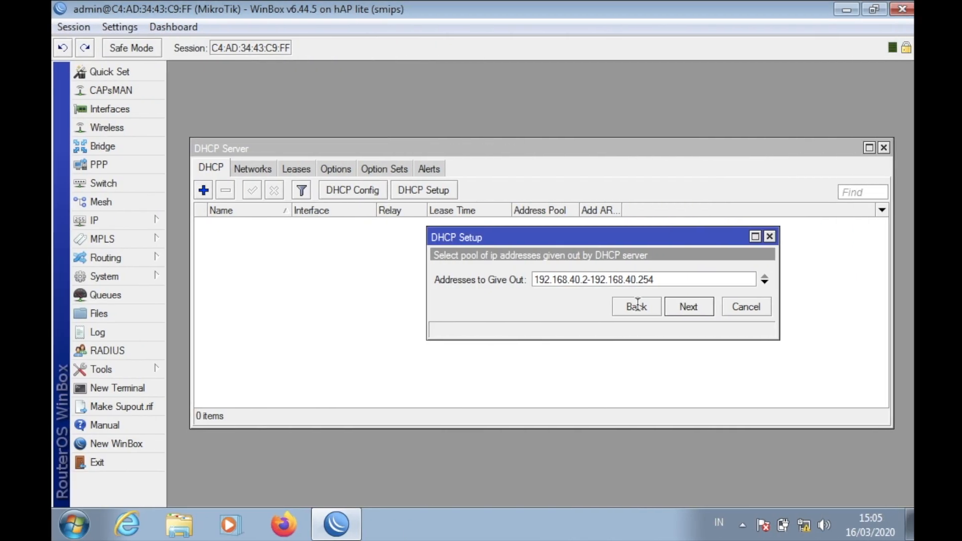
key(BackSpace)
text(10)
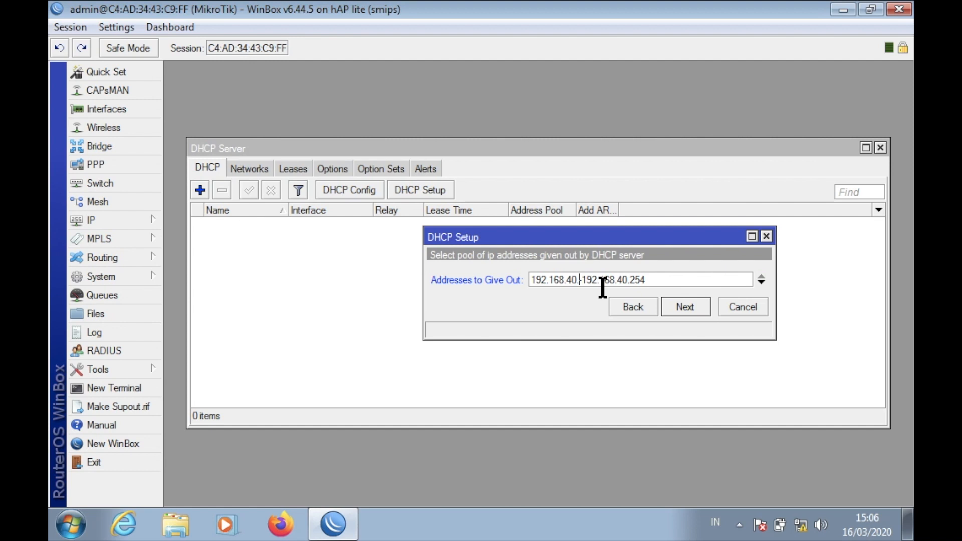
click(675, 284)
key(BackSpace)
key(BackSpace)
key(BackSpace)
text(50)
click(680, 302)
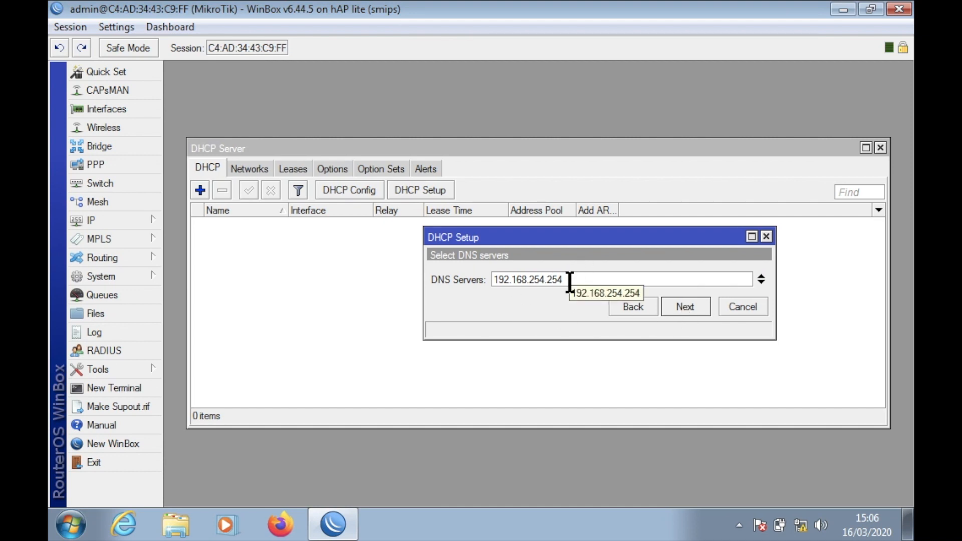
click(697, 309)
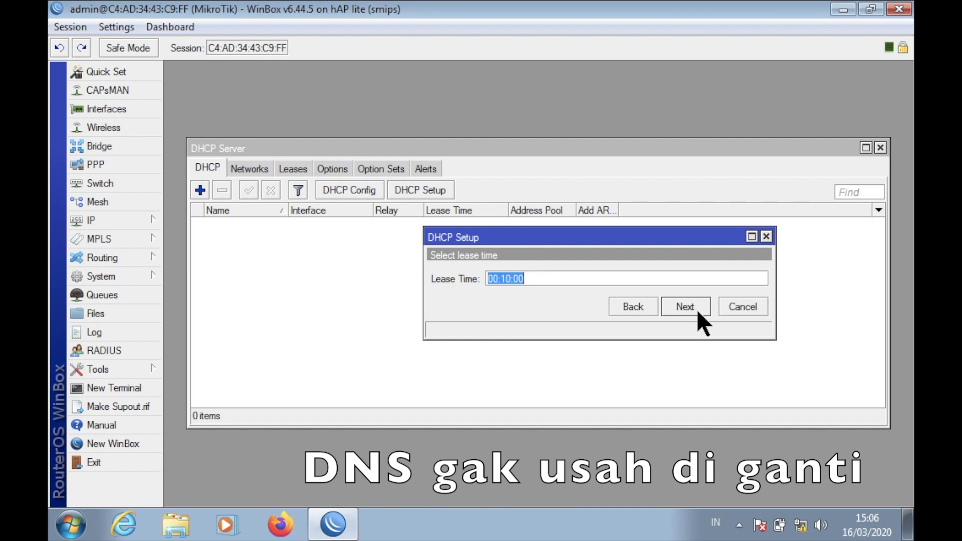
click(696, 309)
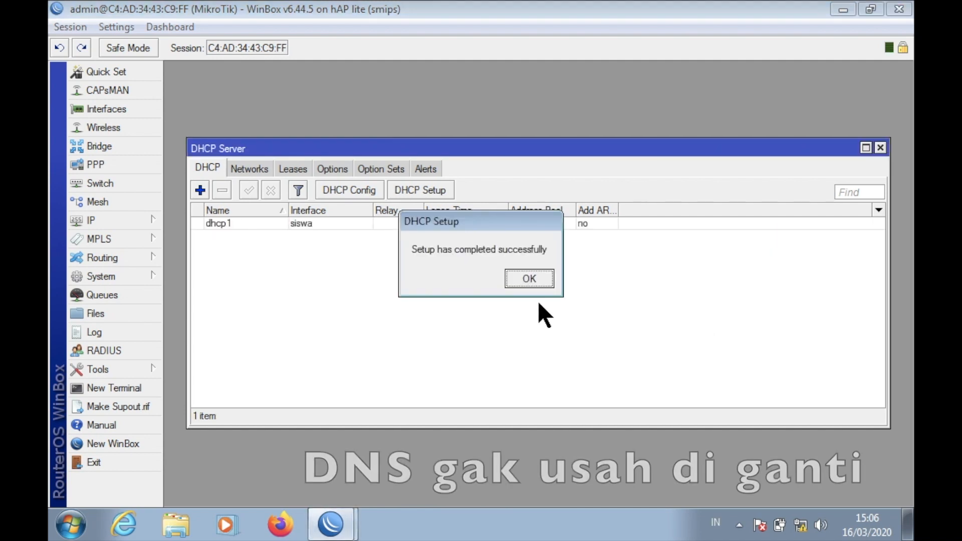
click(527, 286)
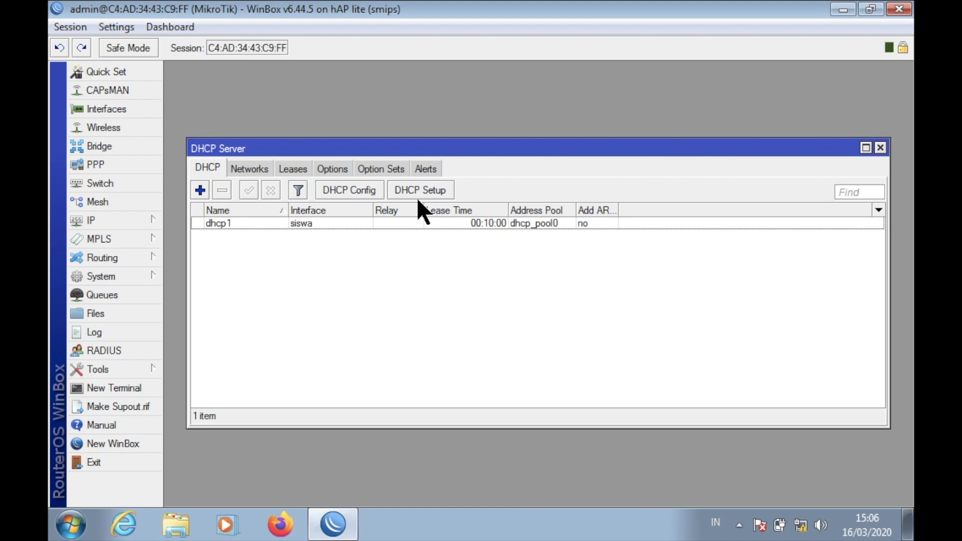
Start DHCP Setup on guru, accepting 192.168.60.0/24 and gateway 192.168.60.1.
click(435, 193)
click(600, 278)
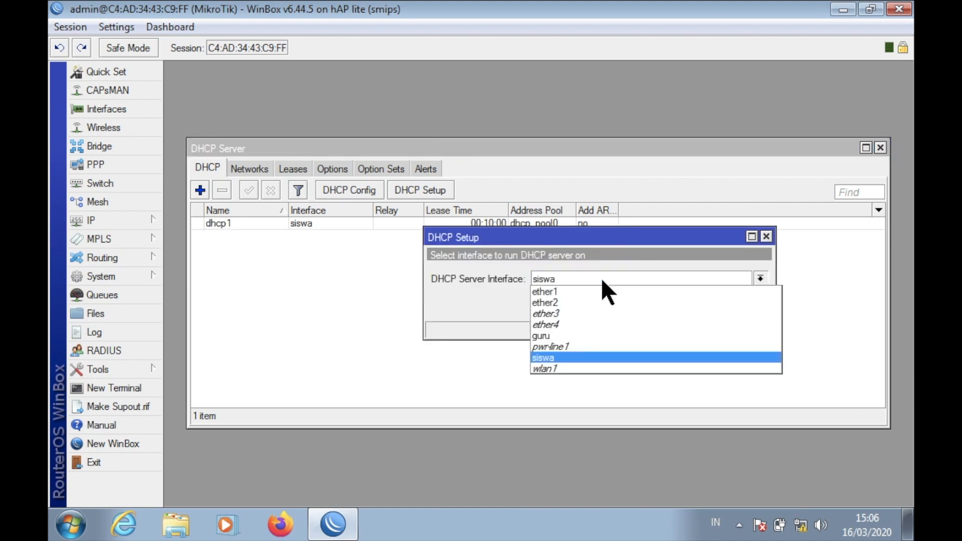
click(591, 334)
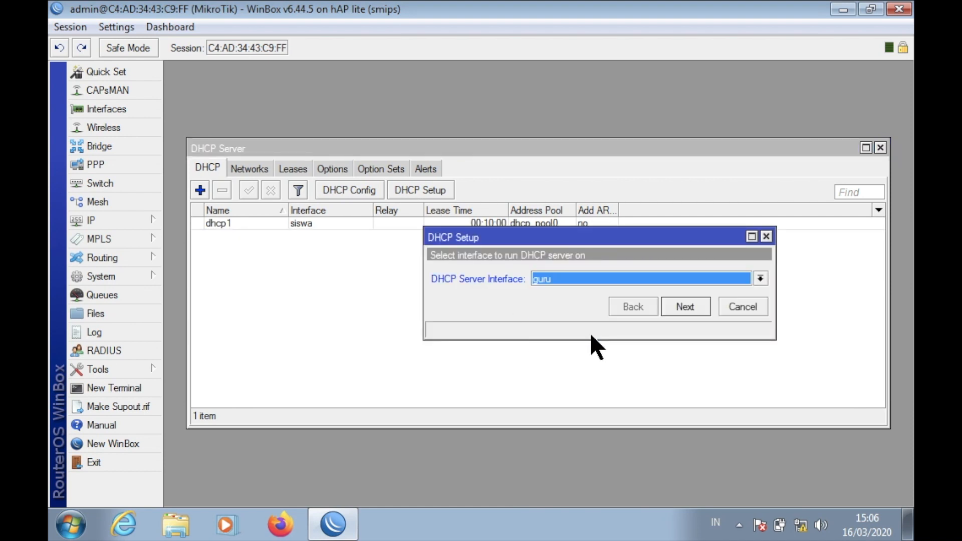
click(693, 306)
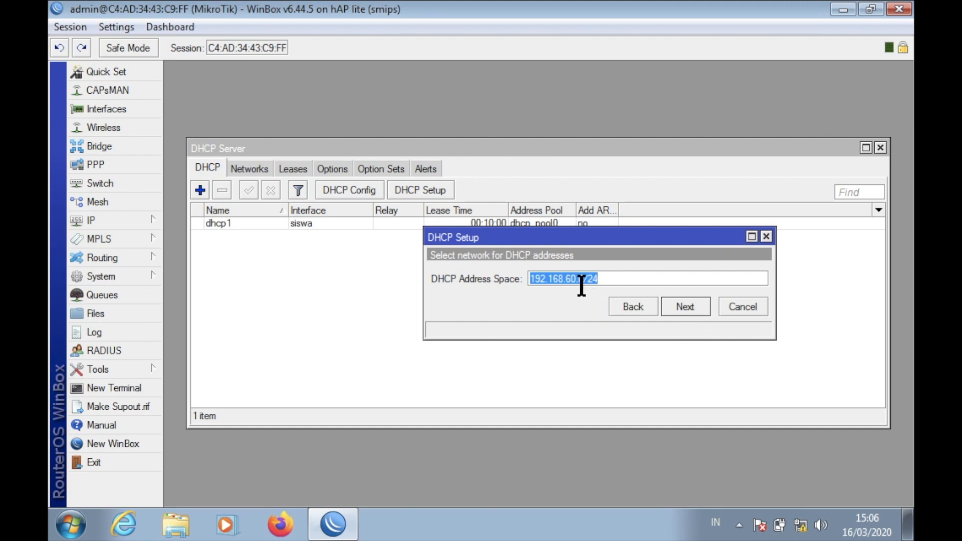
click(684, 309)
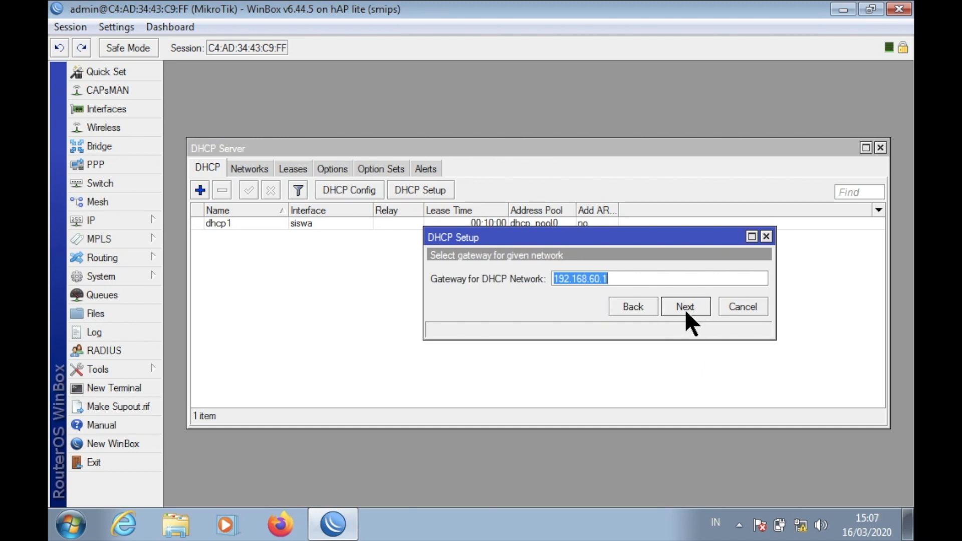
click(686, 301)
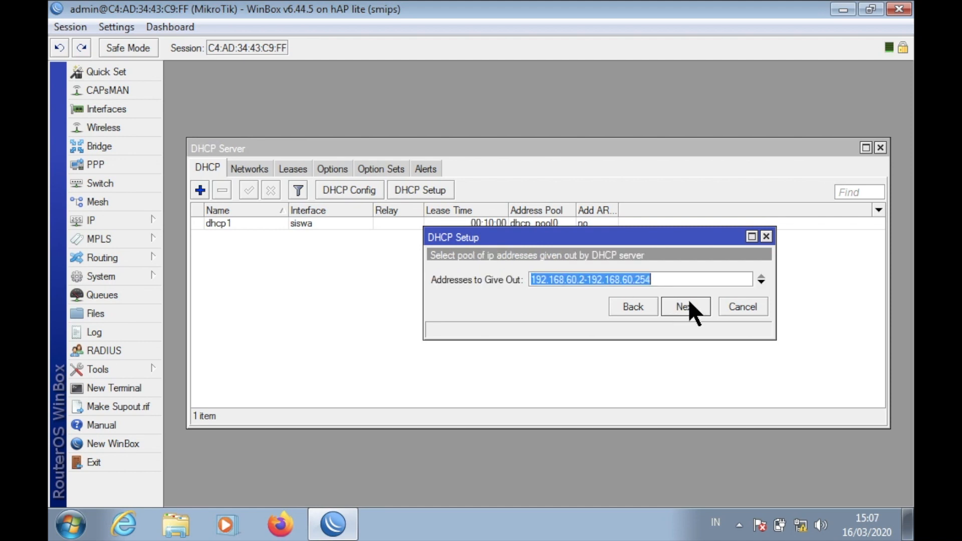
Set the address pool to 192.168.60.10-192.168.60.50.
click(587, 280)
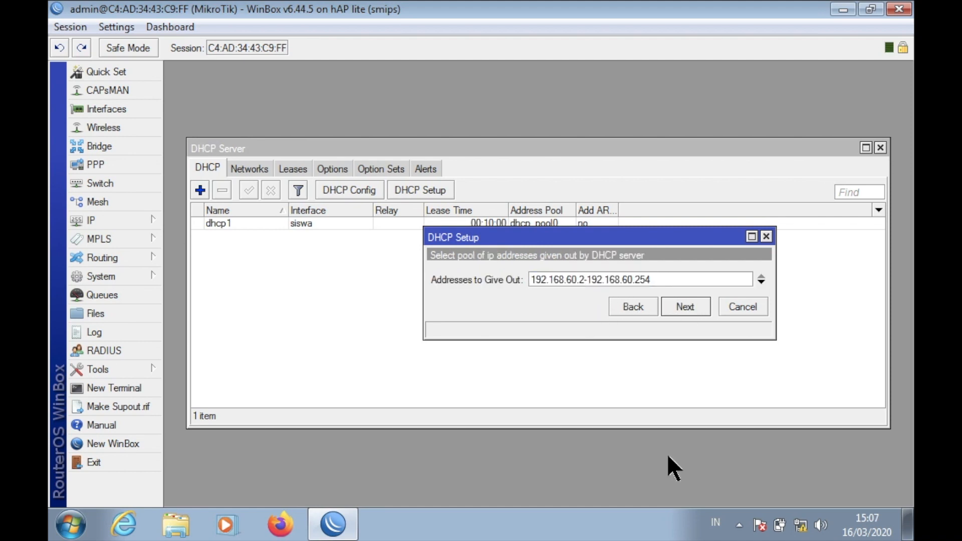
key(BackSpace)
text(10)
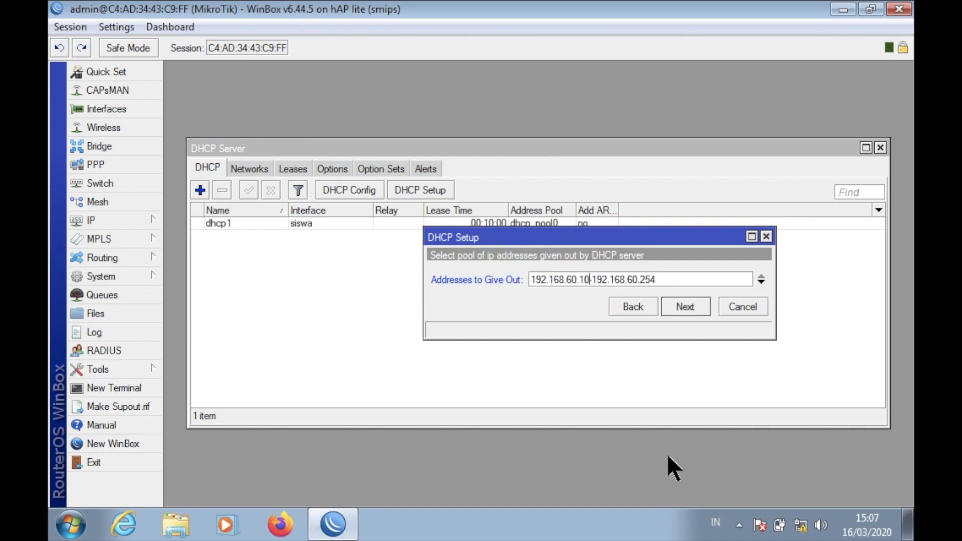
click(672, 275)
key(BackSpace)
key(BackSpace)
key(BackSpace)
text(50)
click(674, 303)
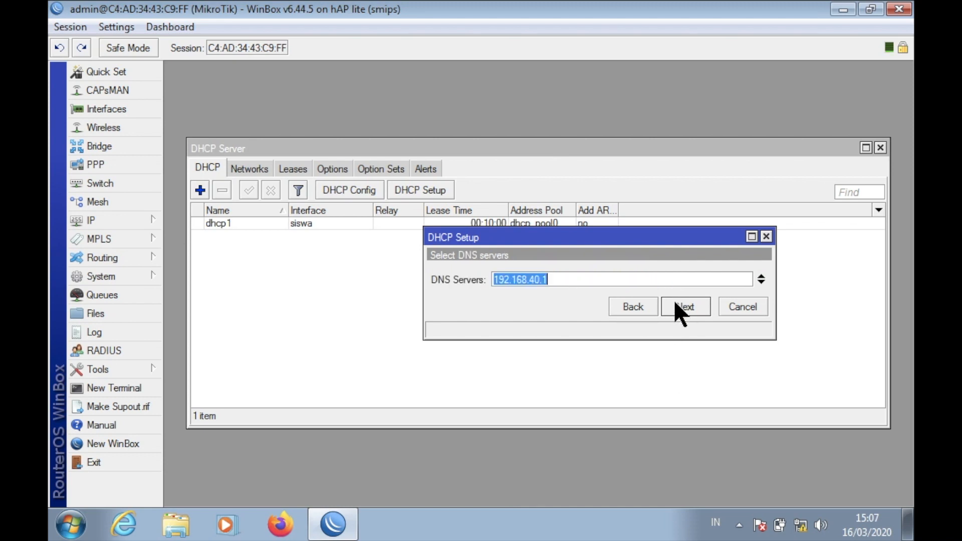
Change the DNS server to 192.168.60.1, keep the 10-minute lease, and finish the setup.
click(534, 279)
key(BackSpace)
text(6)
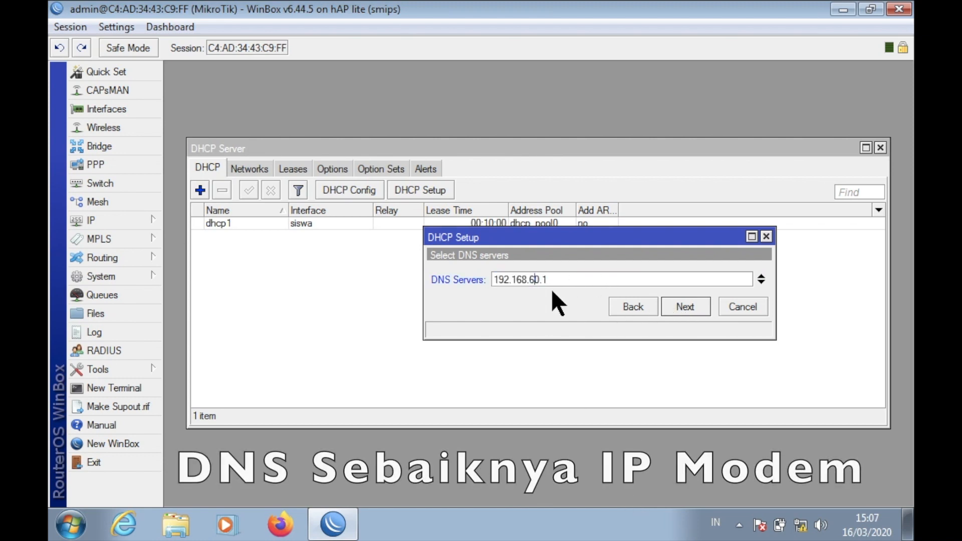
click(685, 306)
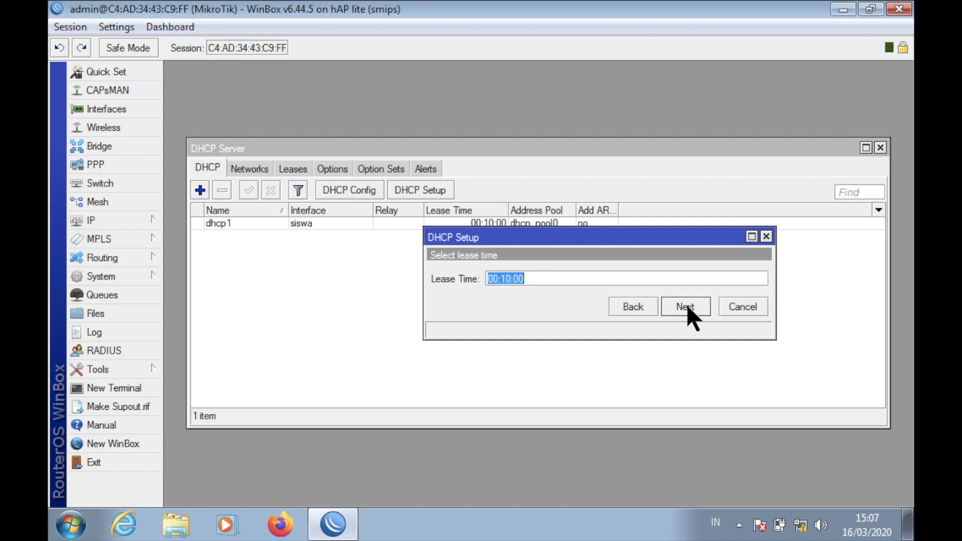
click(687, 306)
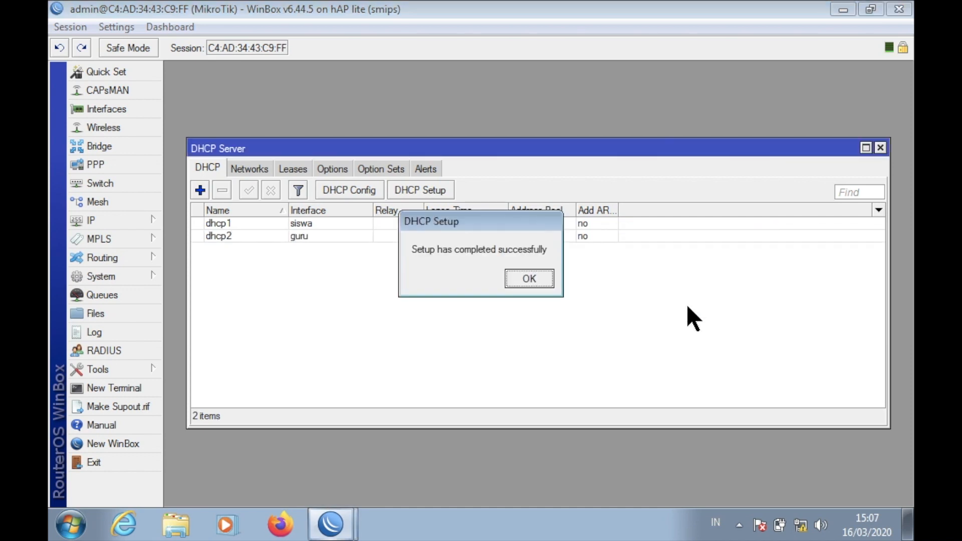
click(524, 283)
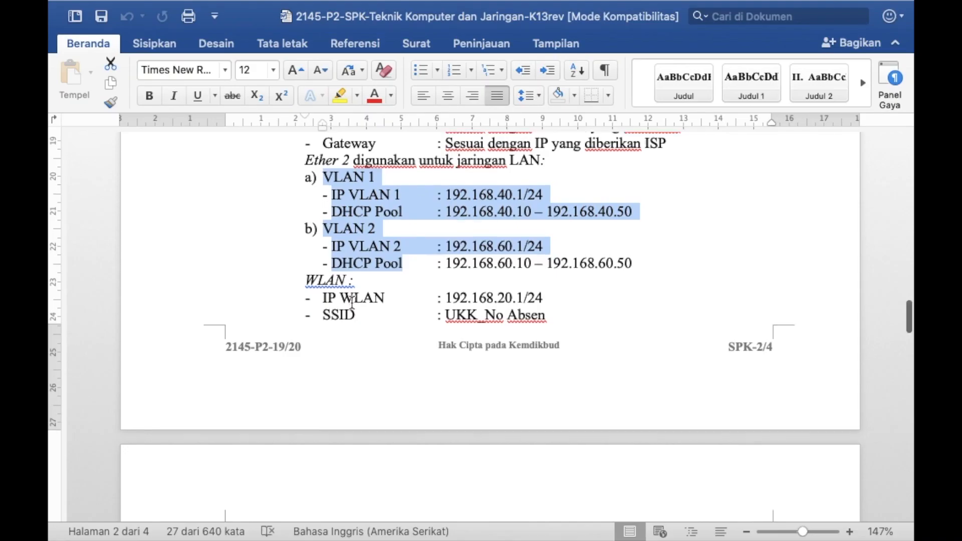
Scroll the Word task sheet down to the WLAN requirements, then go back to WinBox.
scroll(359, 267, down, 3)
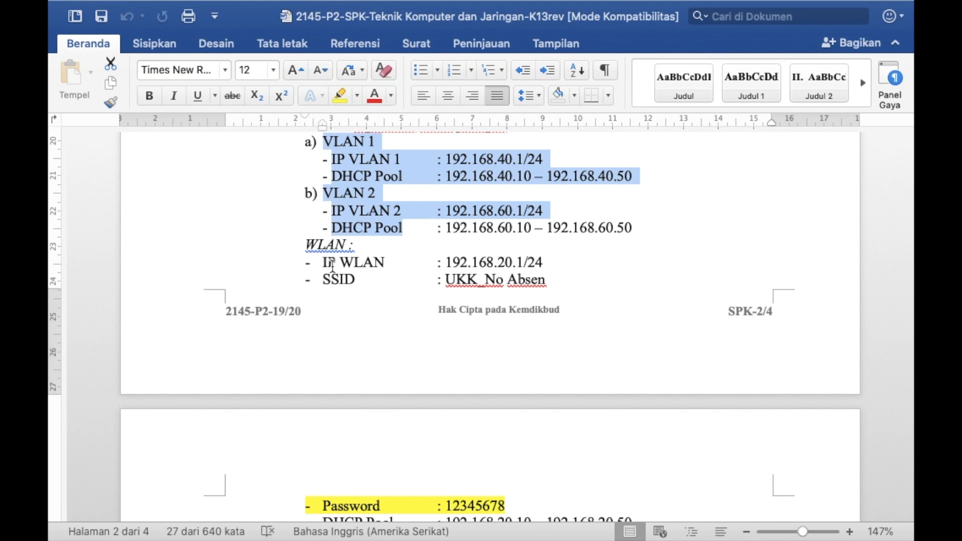
scroll(333, 273, down, 2)
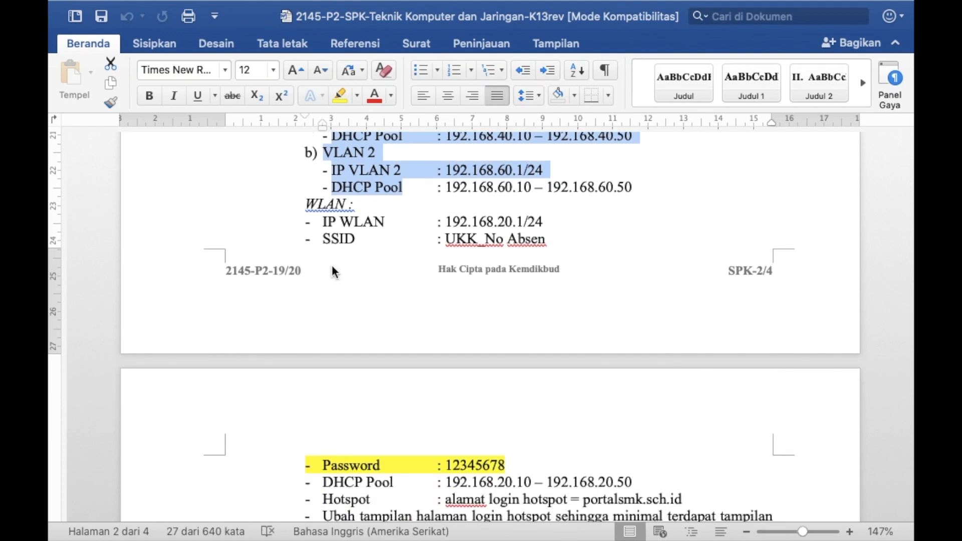
key(ctrl+Right)
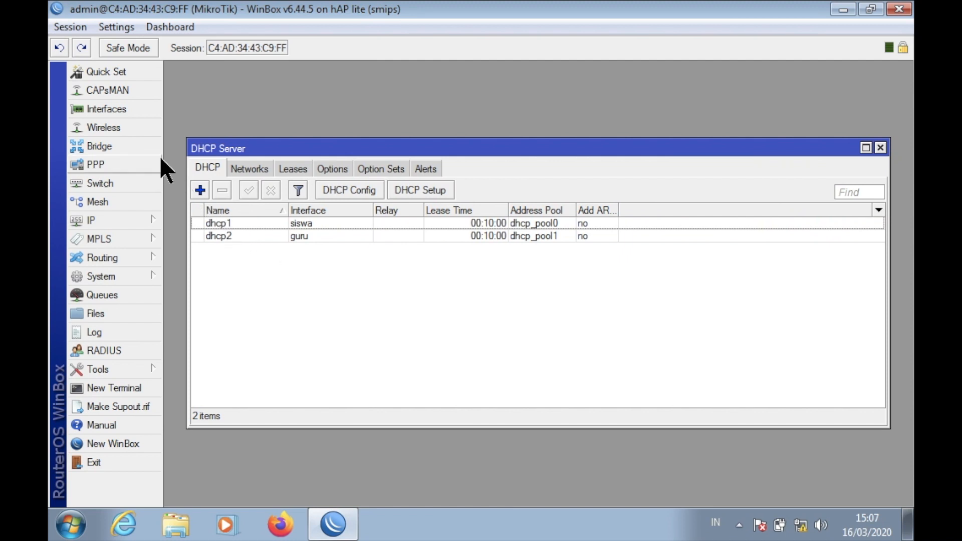
Set wlan1's Mode to ap bridge and SSID to 'UKK 45', apply, then enable wlan1.
click(132, 125)
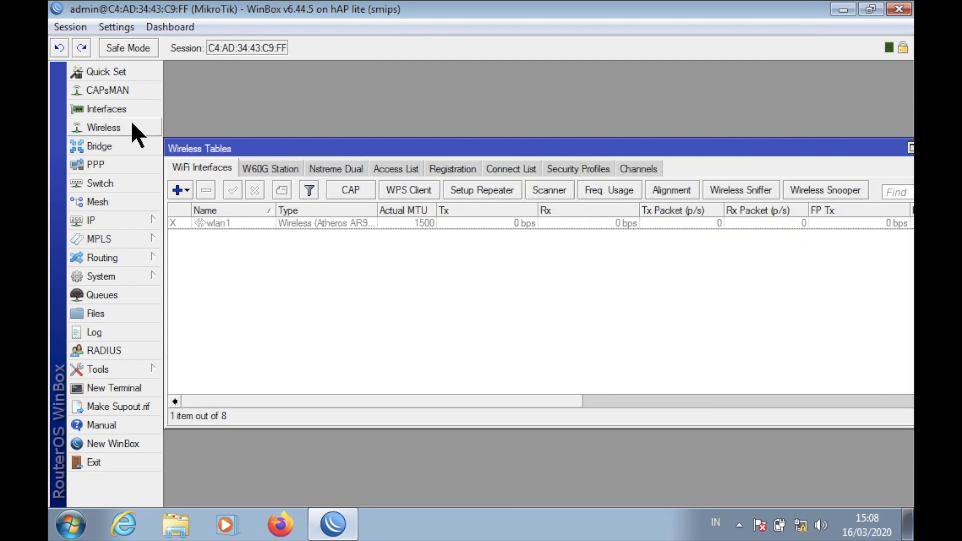
double_click(287, 222)
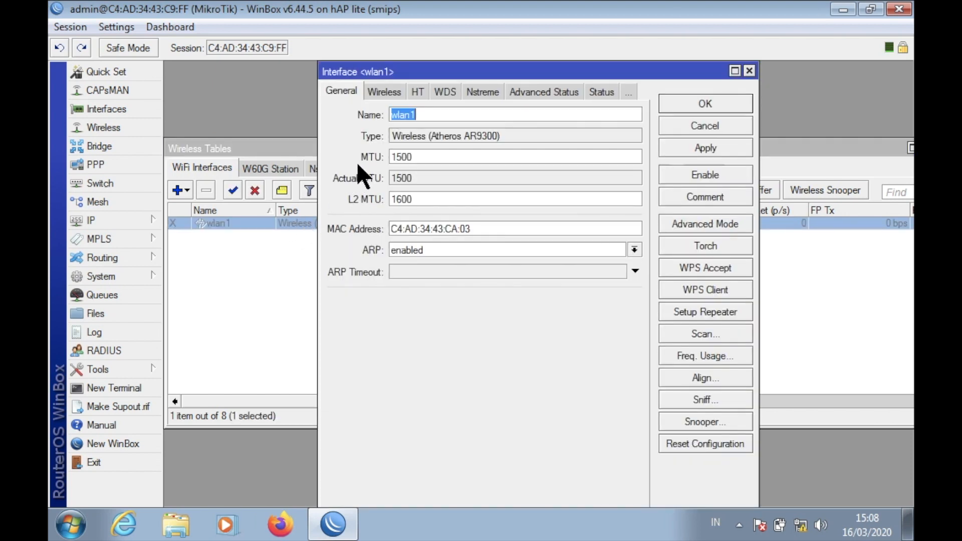
click(382, 91)
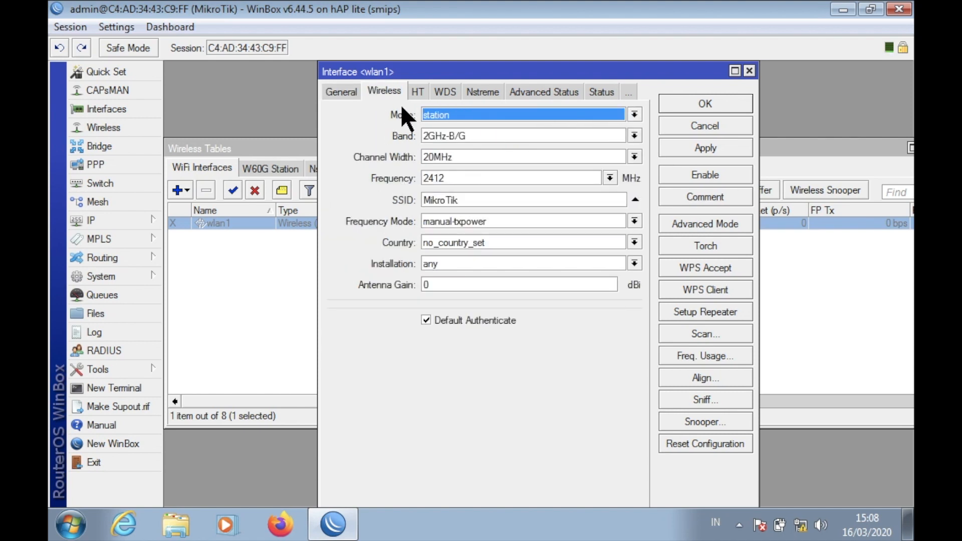
click(434, 113)
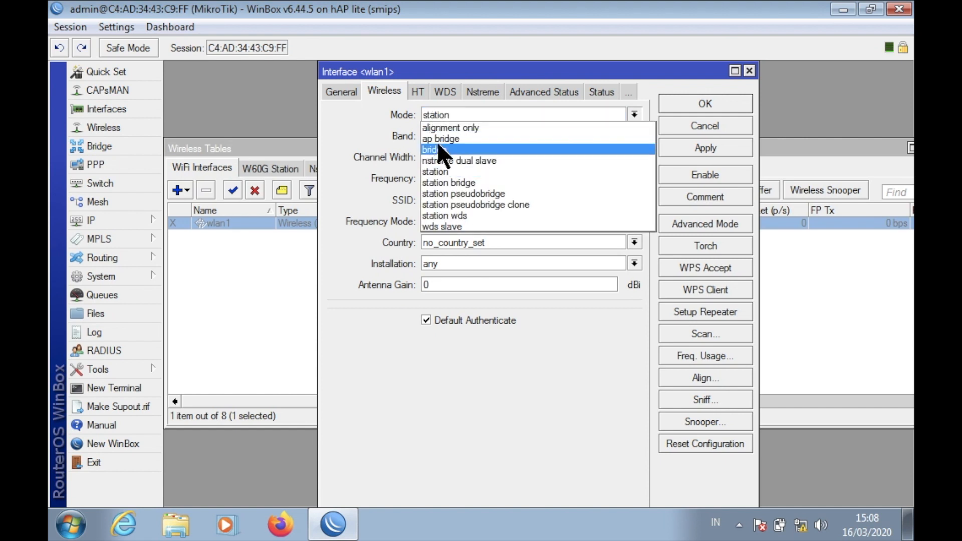
click(440, 137)
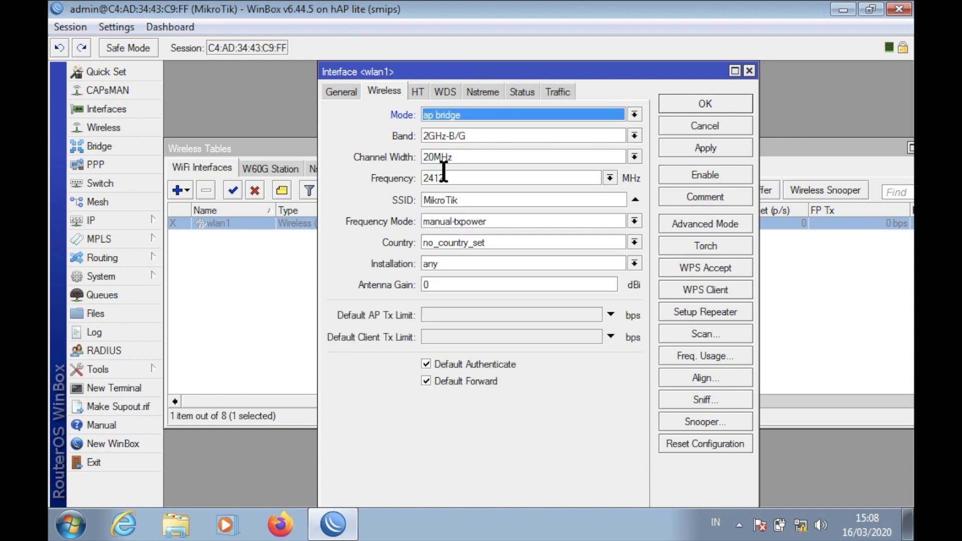
click(471, 197)
key(BackSpace)
key(BackSpace)
key(BackSpace)
key(BackSpace)
key(BackSpace)
key(BackSpace)
key(BackSpace)
key(BackSpace)
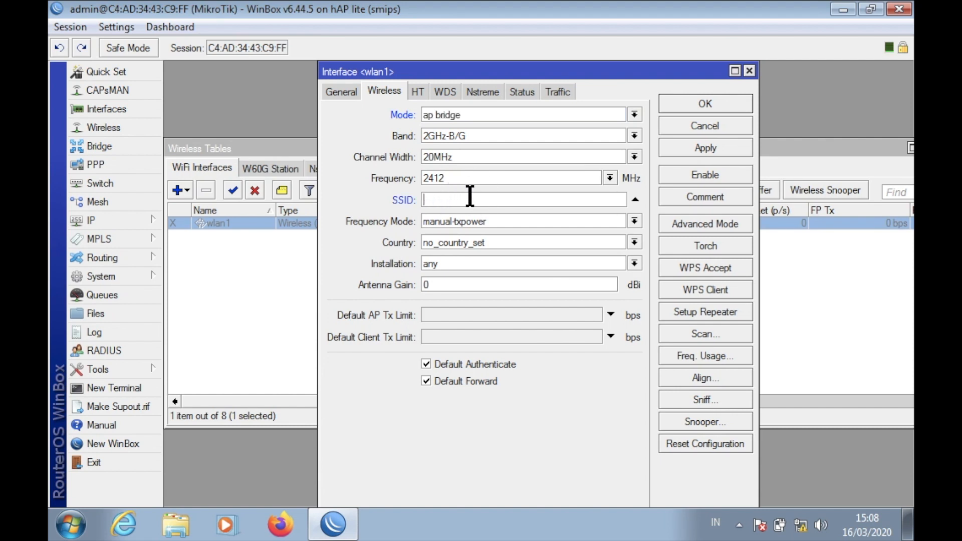
text(UKK 45)
click(687, 146)
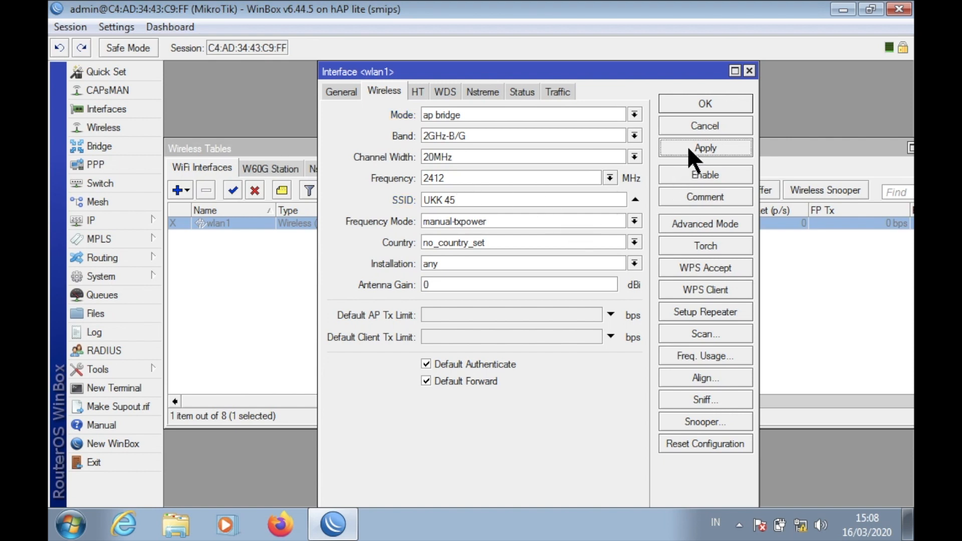
click(704, 100)
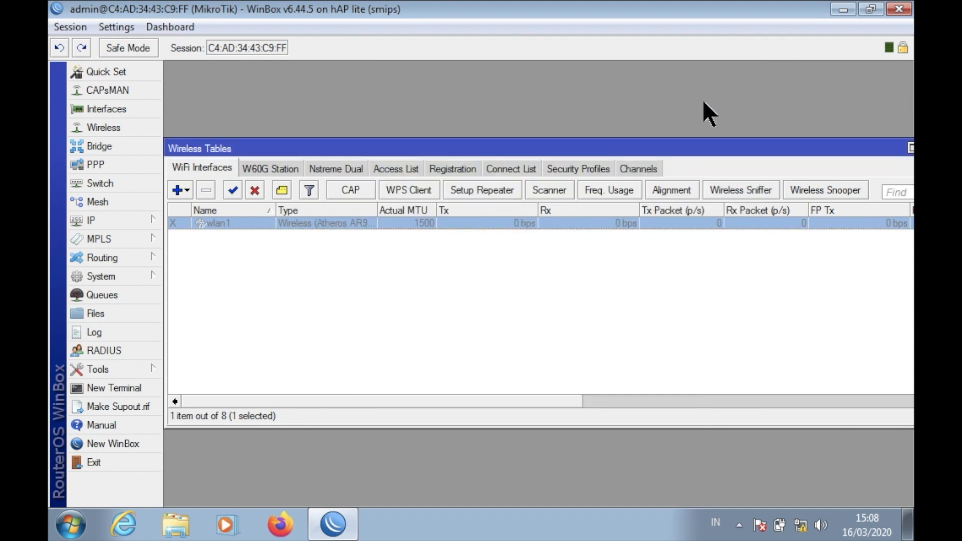
click(232, 193)
click(249, 245)
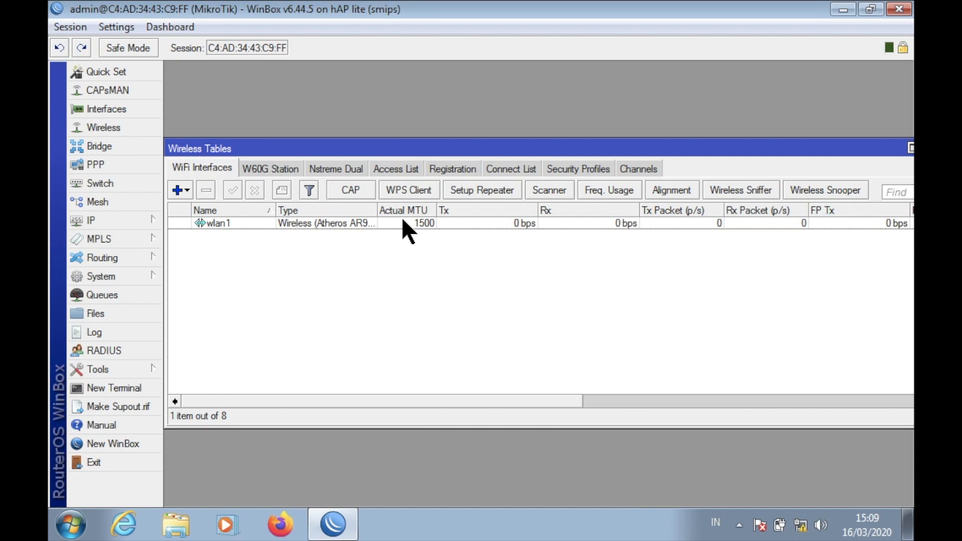
key(ctrl+Left)
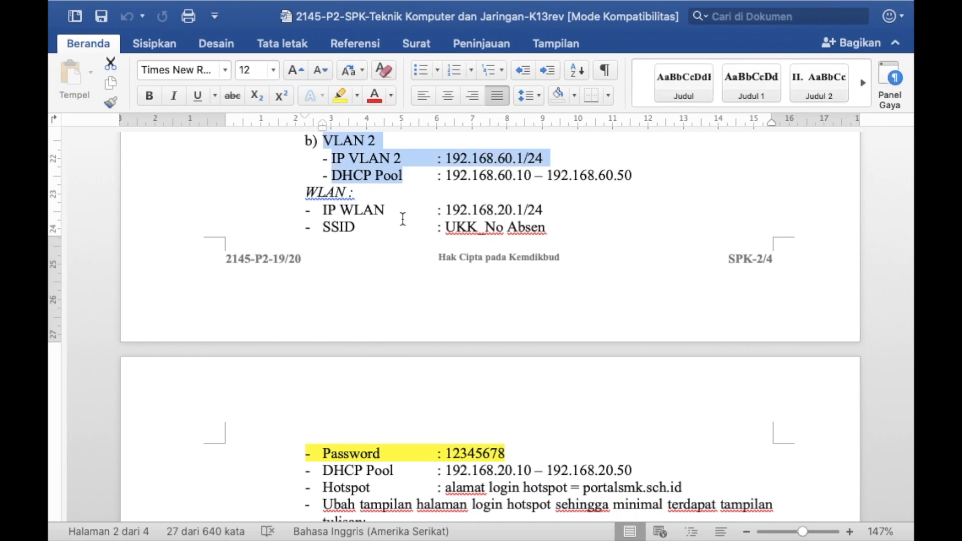
scroll(405, 256, down, 2)
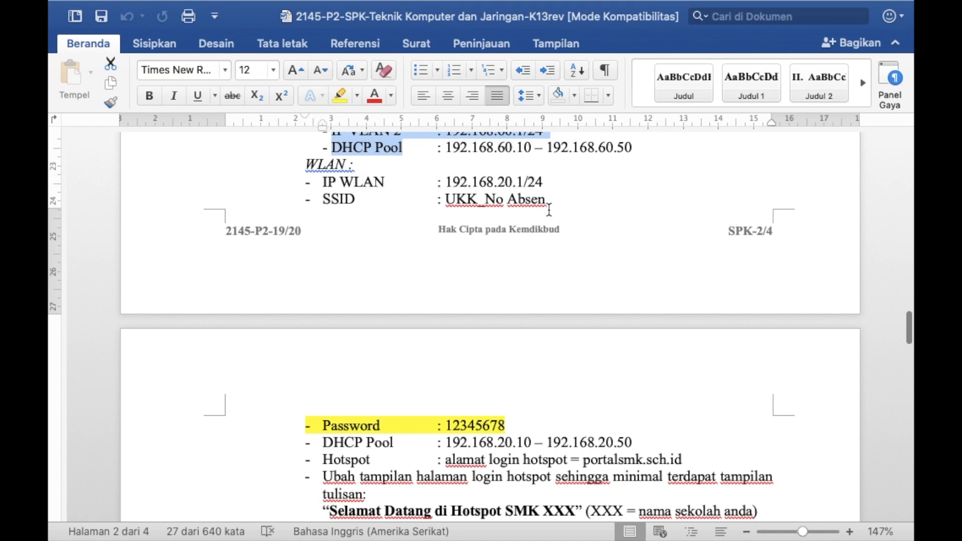
key(ctrl+Right)
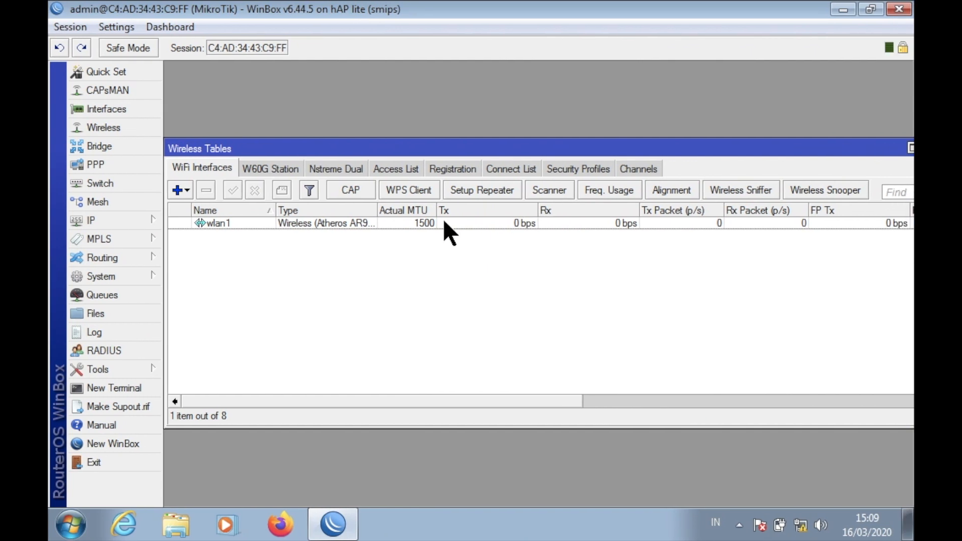
Add address 192.168.20.1/24 on wlan1, then close the Address List and Wireless Tables windows.
click(120, 219)
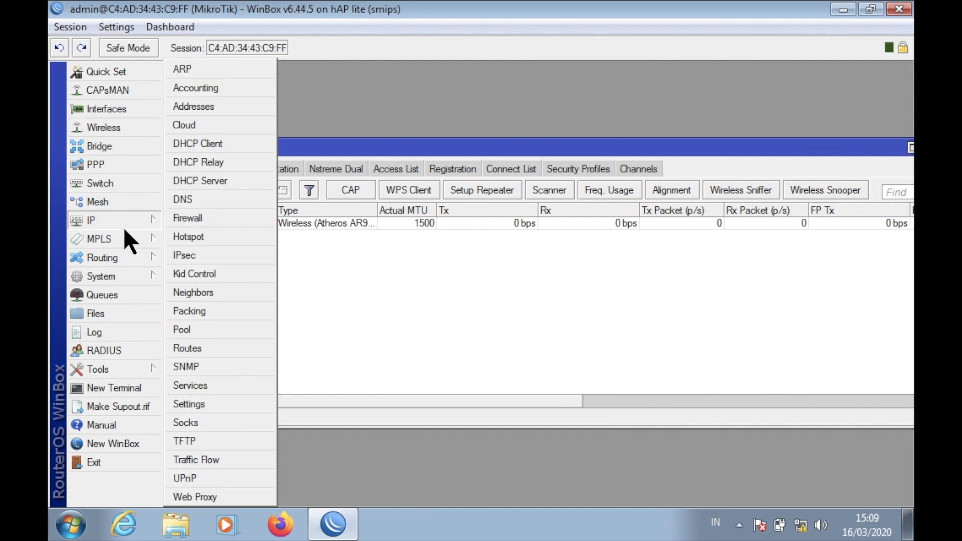
click(195, 101)
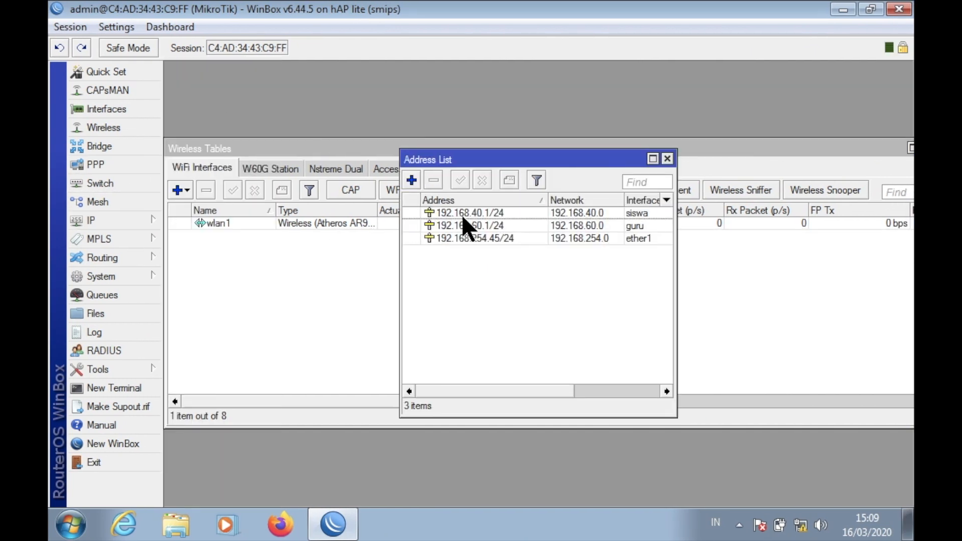
click(410, 178)
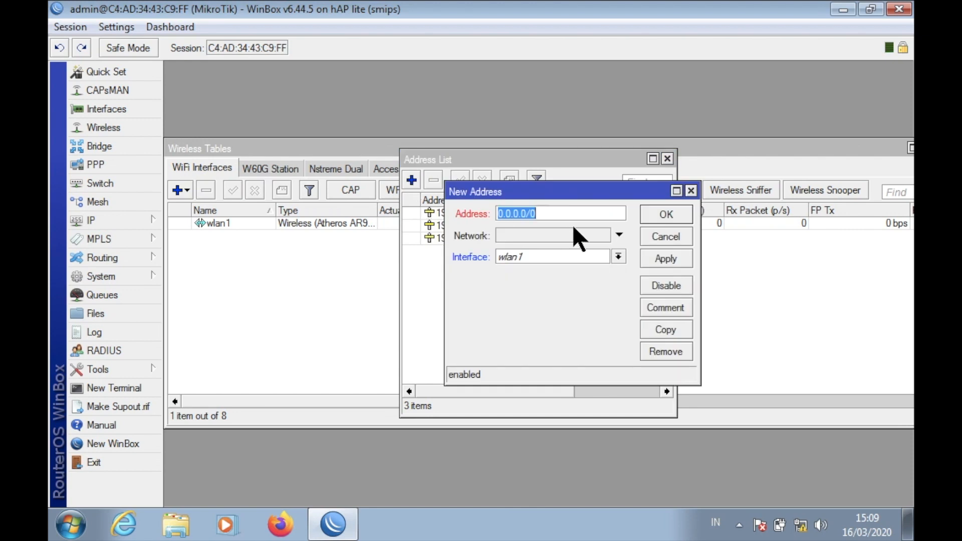
text(192.168.20.1/24)
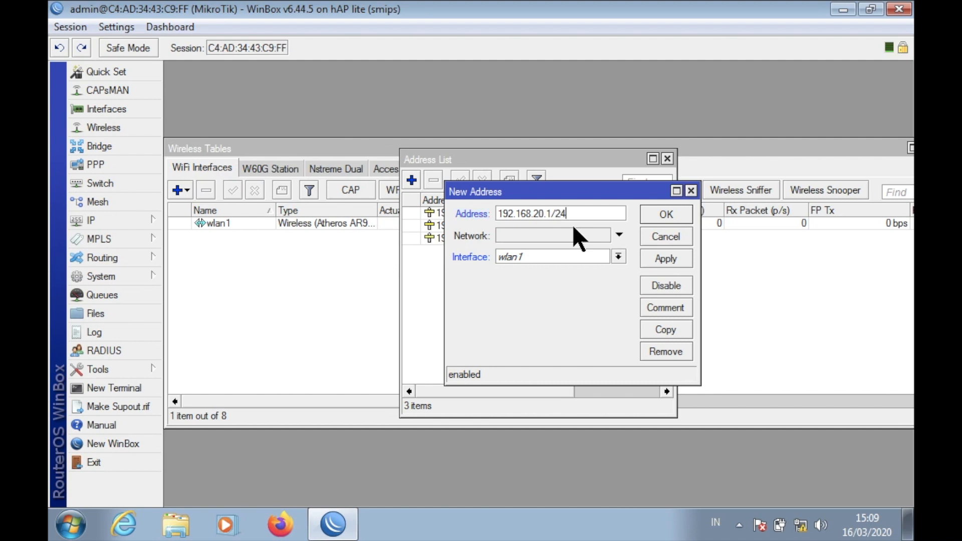
click(570, 256)
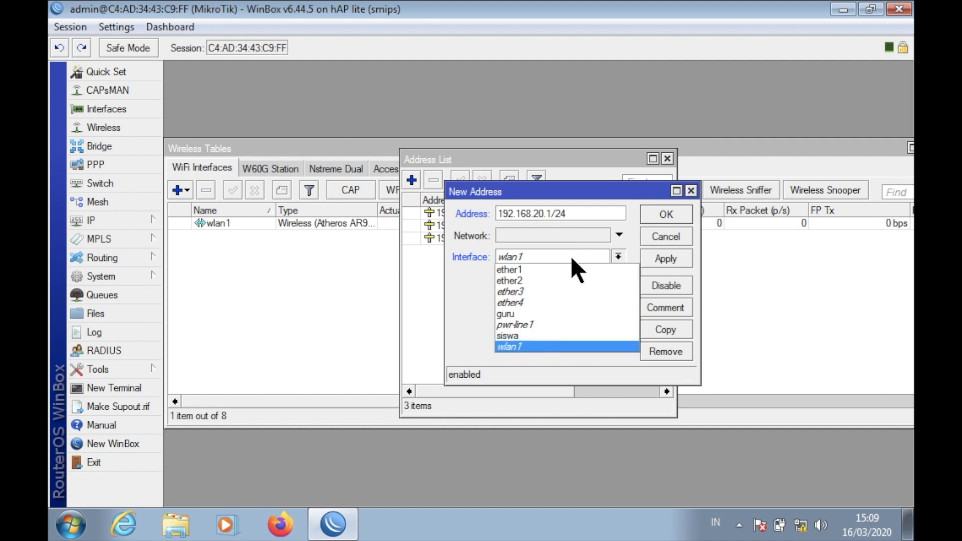
click(550, 345)
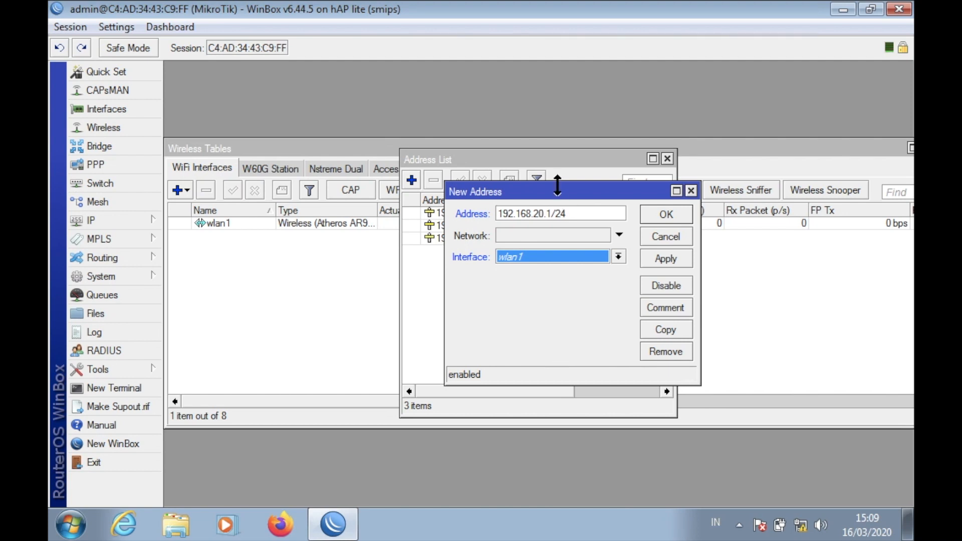
click(679, 257)
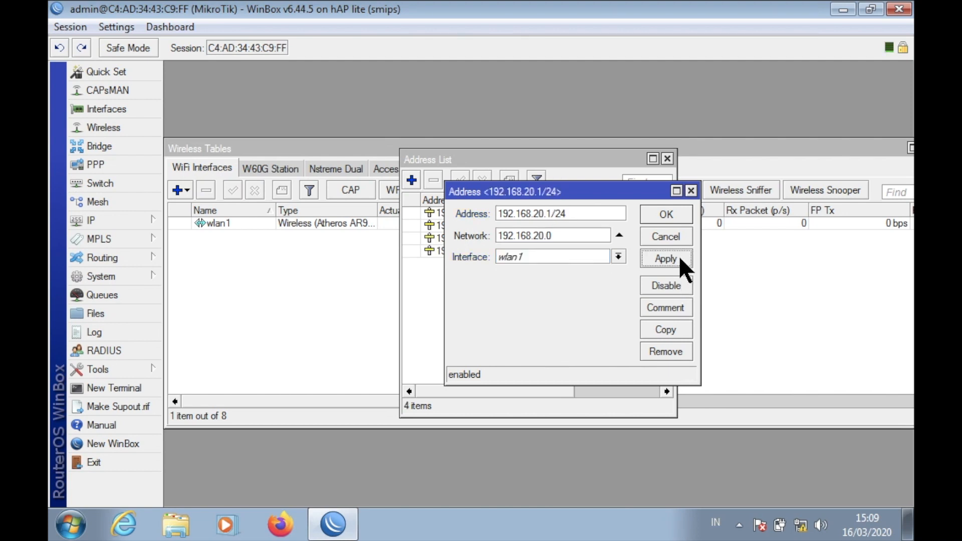
click(661, 213)
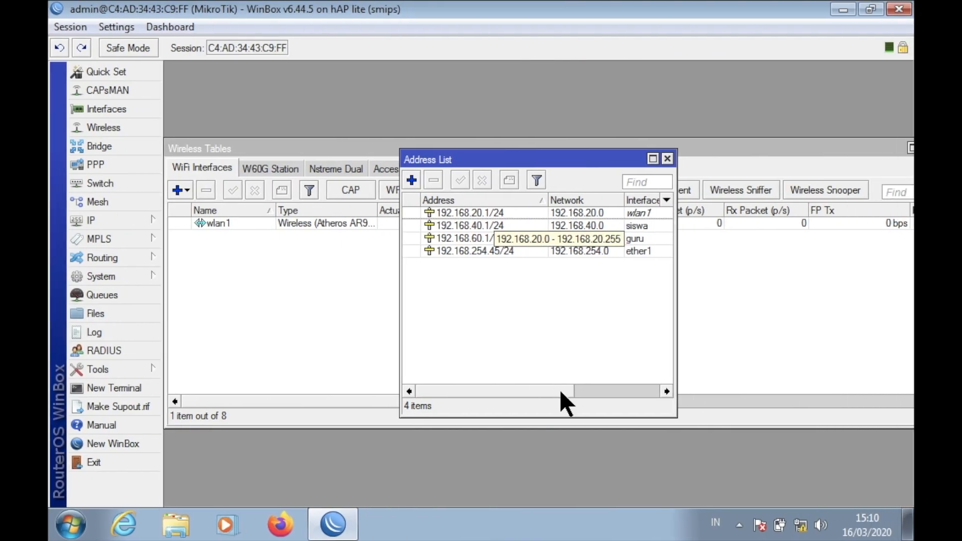
click(669, 159)
click(875, 151)
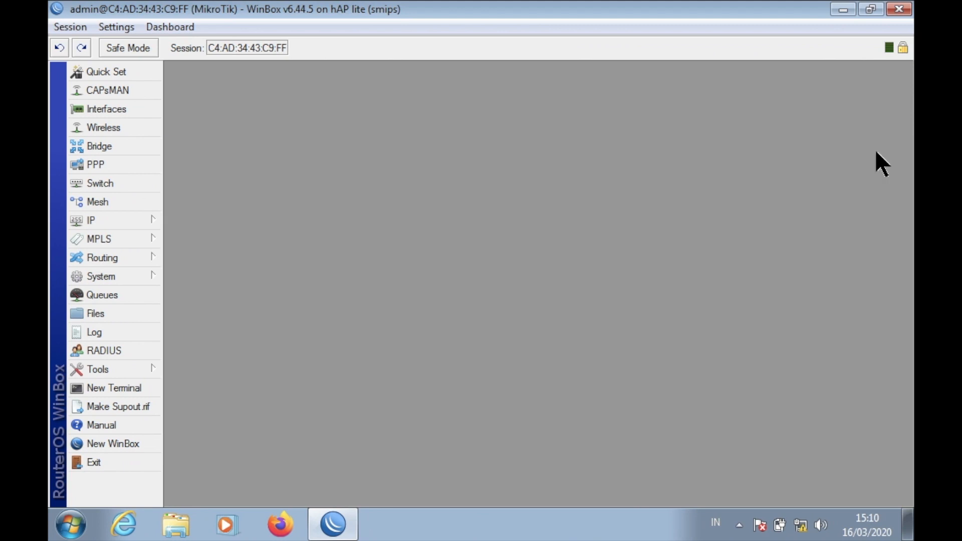
Launch Hotspot Setup, keeping wlan1 as interface and 192.168.20.1/24 as local address.
click(131, 219)
click(212, 232)
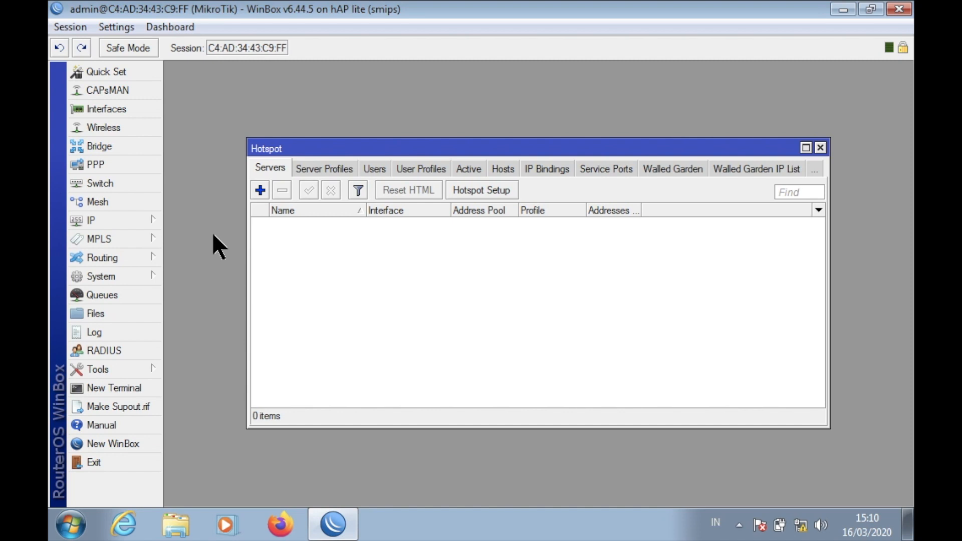
click(469, 190)
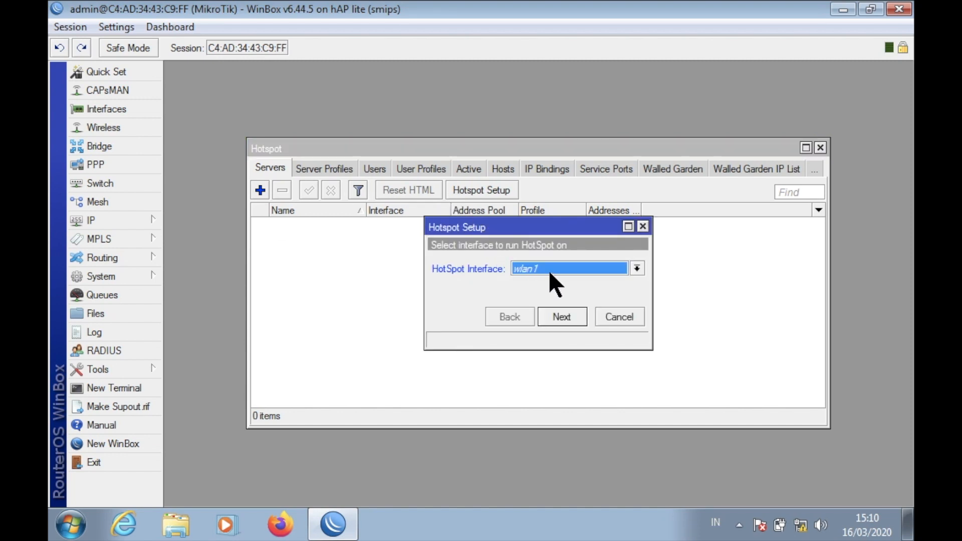
click(565, 316)
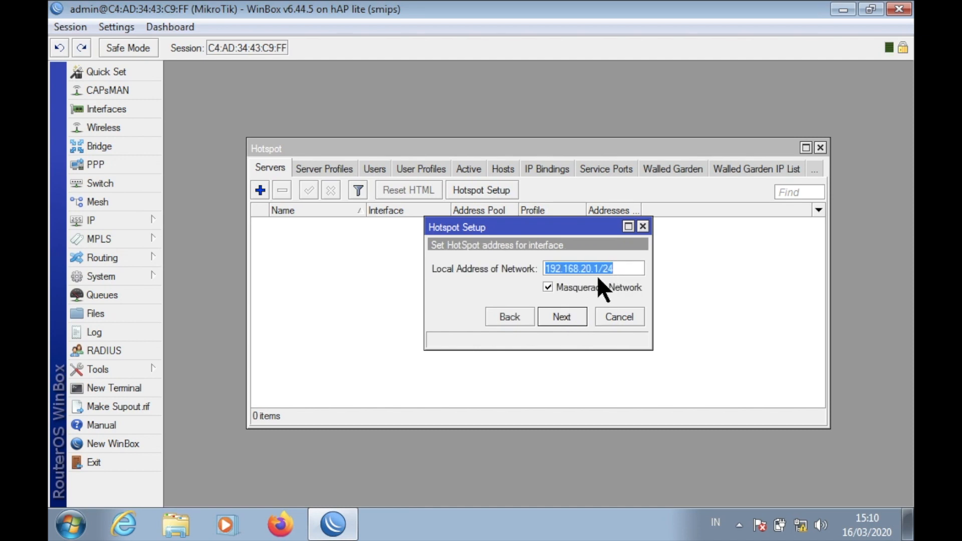
click(583, 317)
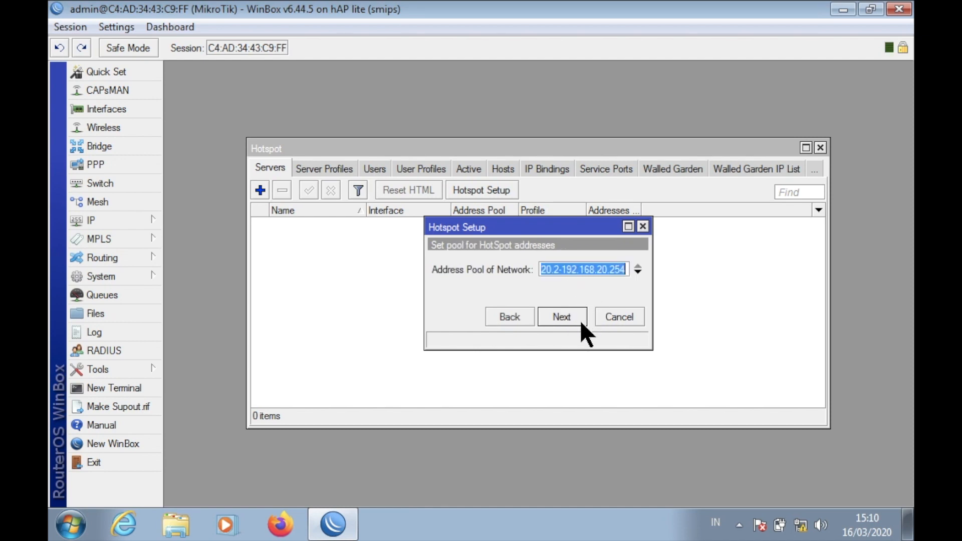
Change the hotspot address pool to 192.168.20.10-192.168.20.50.
drag(653, 305, 856, 307)
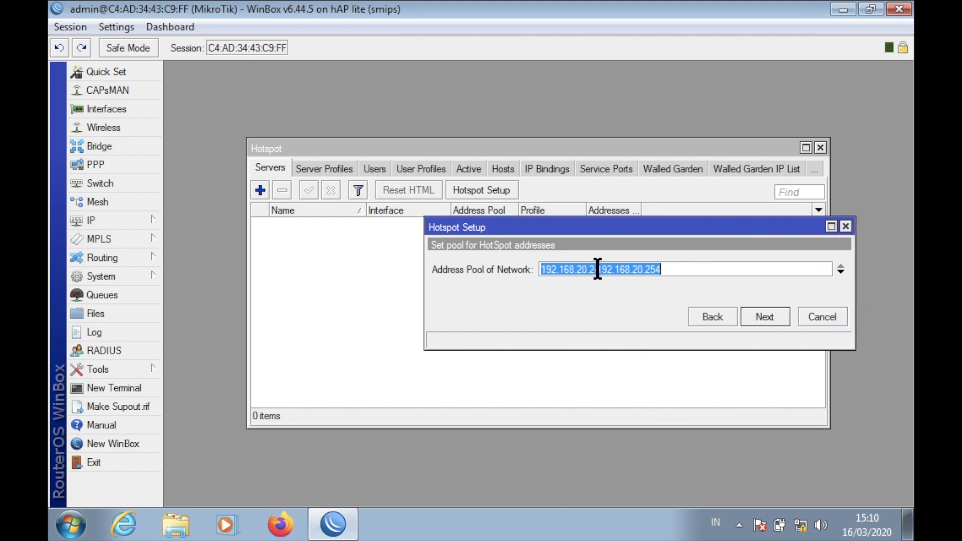
click(595, 271)
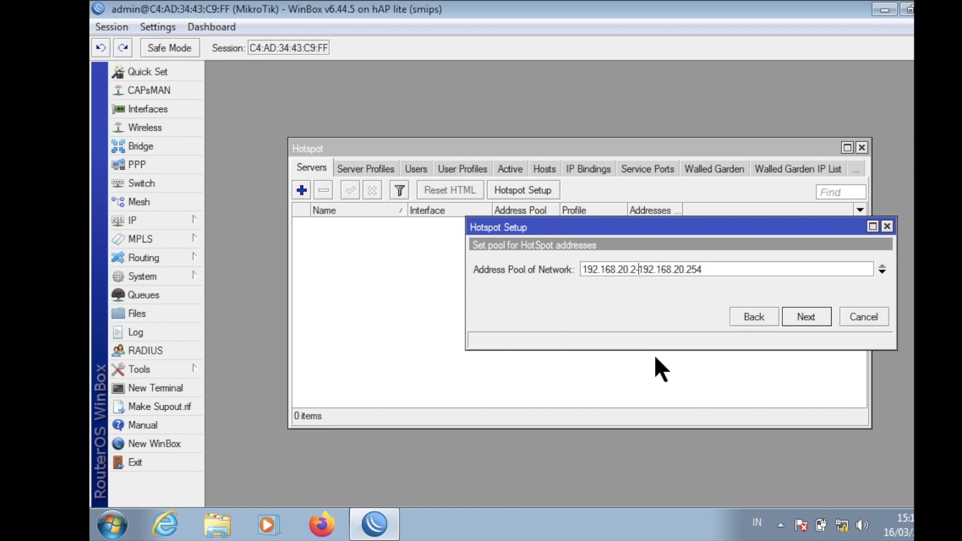
key(ctrl+Left)
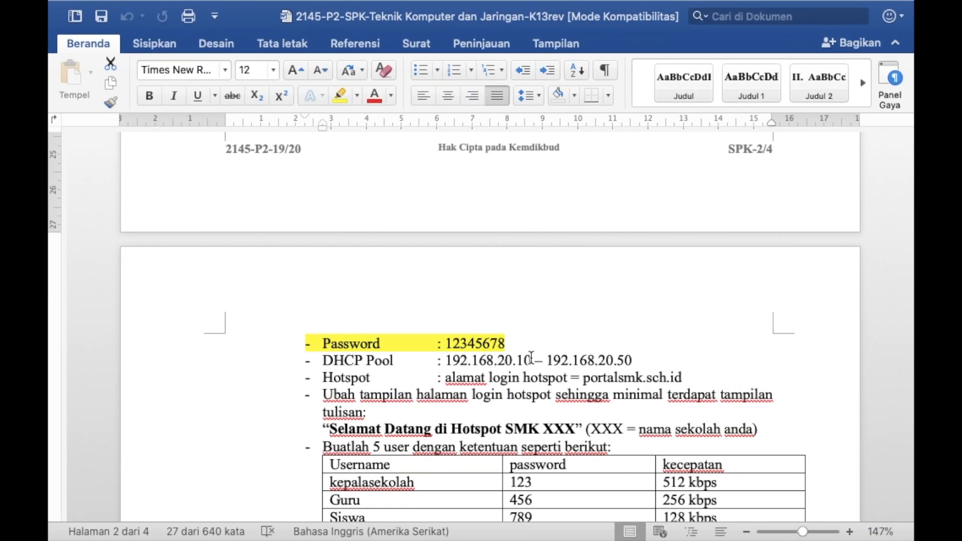
key(ctrl+Right)
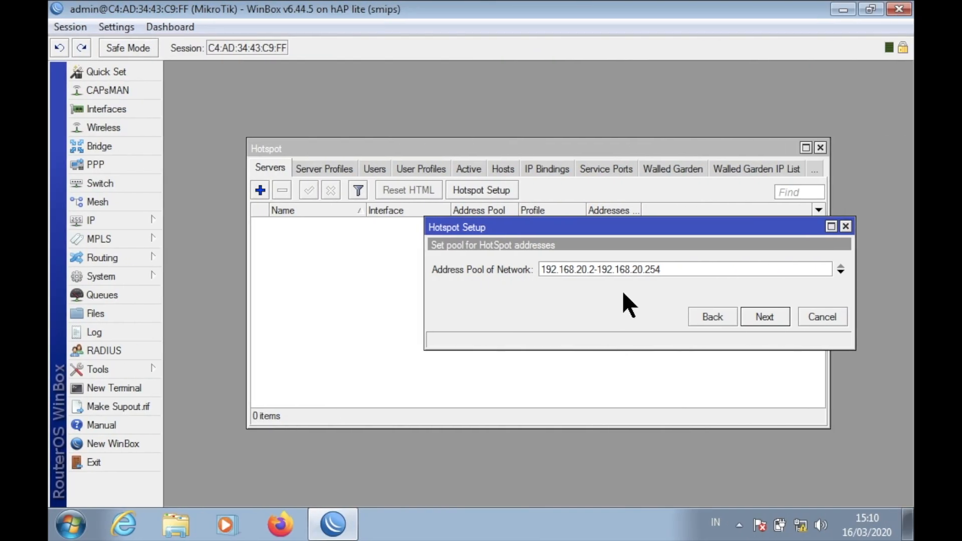
mouse_move(763, 540)
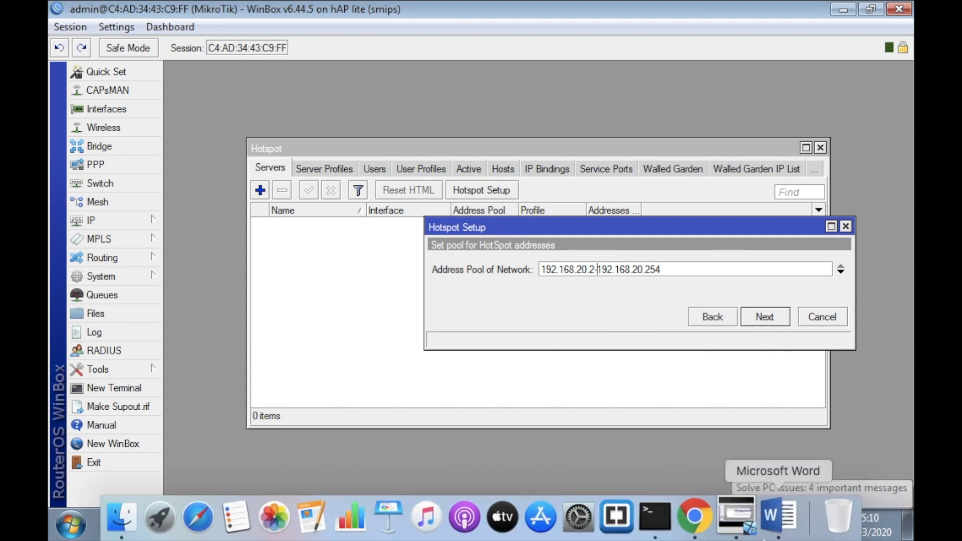
key(BackSpace)
text(10)
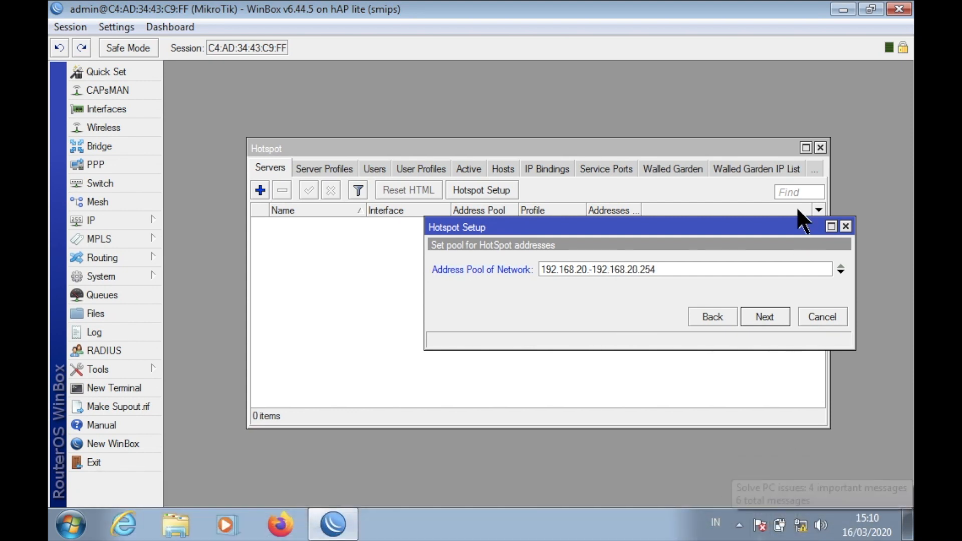
click(751, 264)
key(BackSpace)
key(BackSpace)
key(BackSpace)
text(50)
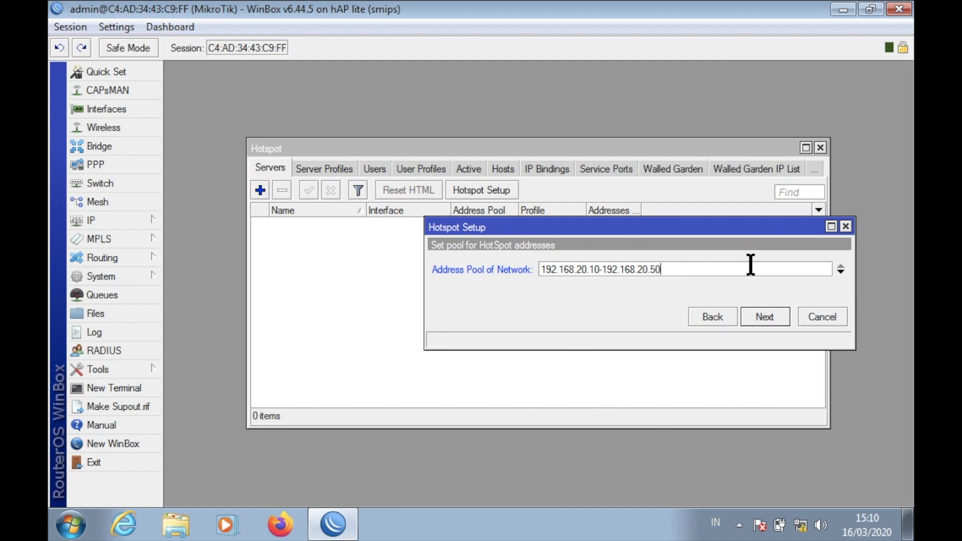
click(758, 315)
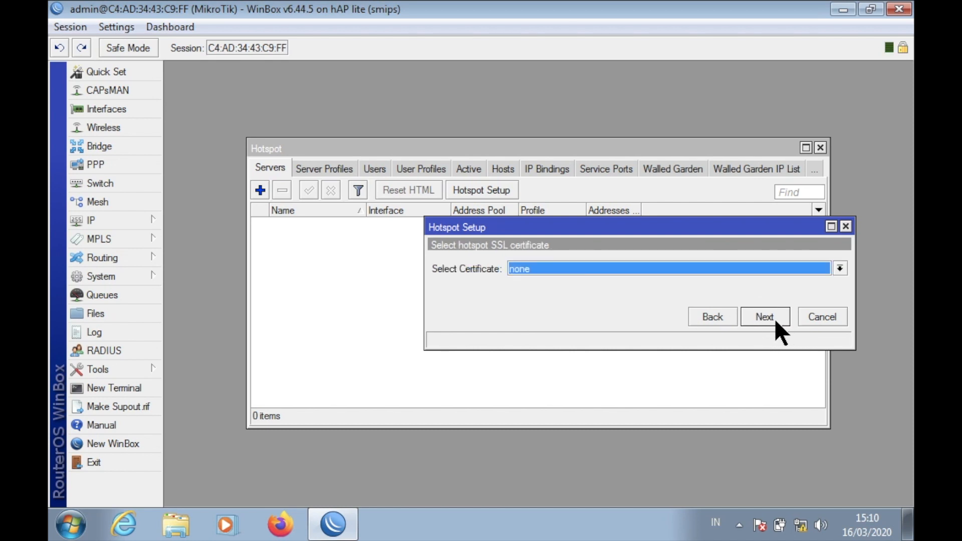
Continue with no SSL certificate and the default SMTP and DNS server settings.
click(769, 320)
click(769, 321)
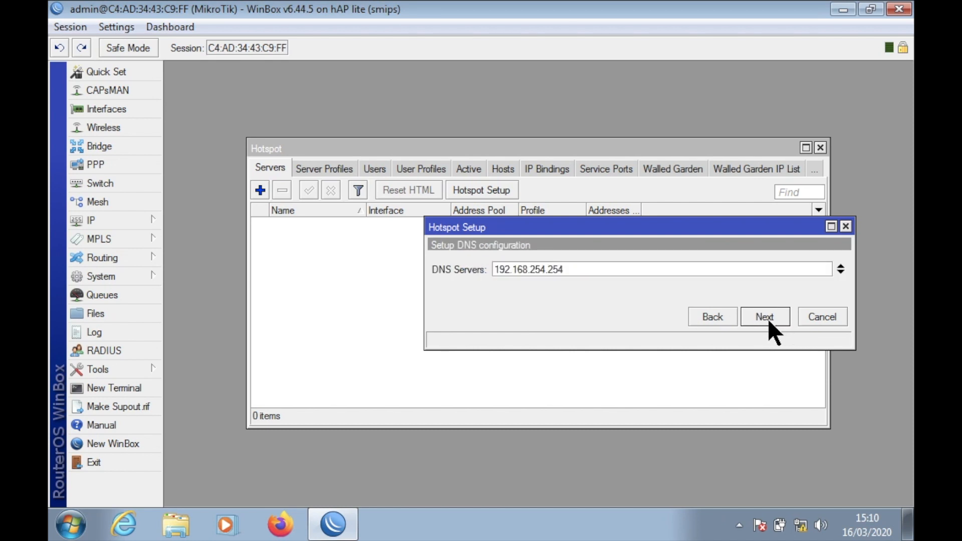
click(767, 318)
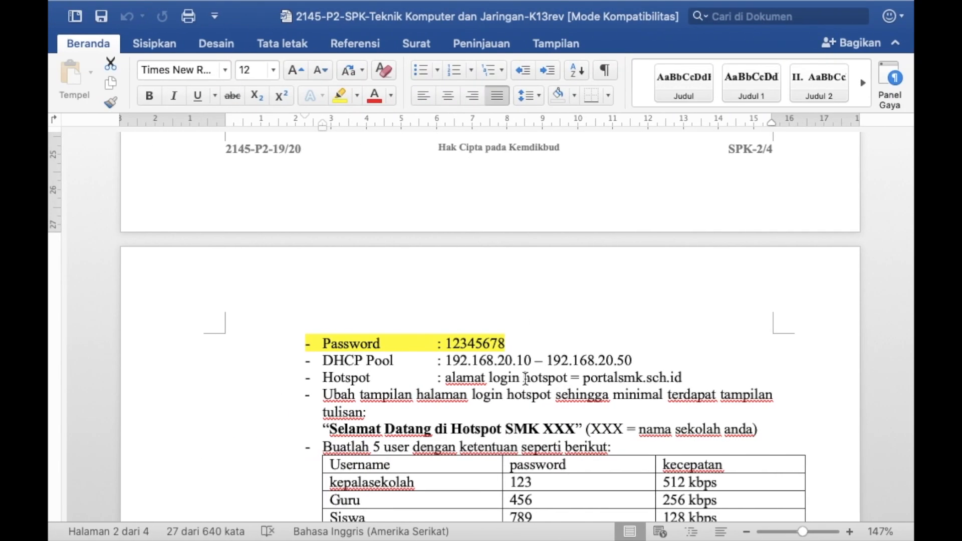
Enter portalsmk.sch.id as the hotspot DNS name.
scroll(598, 350, down, 3)
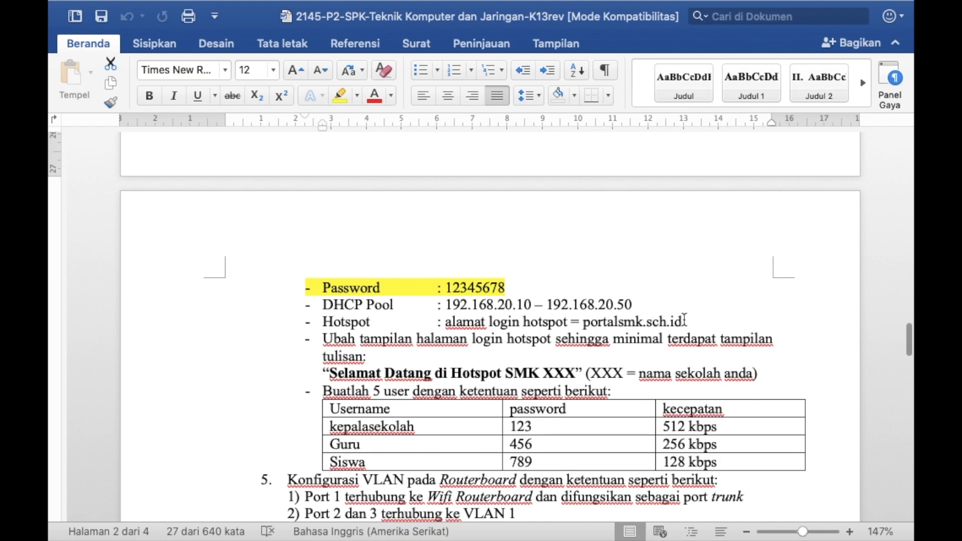
key(ctrl+Right)
text(portal)
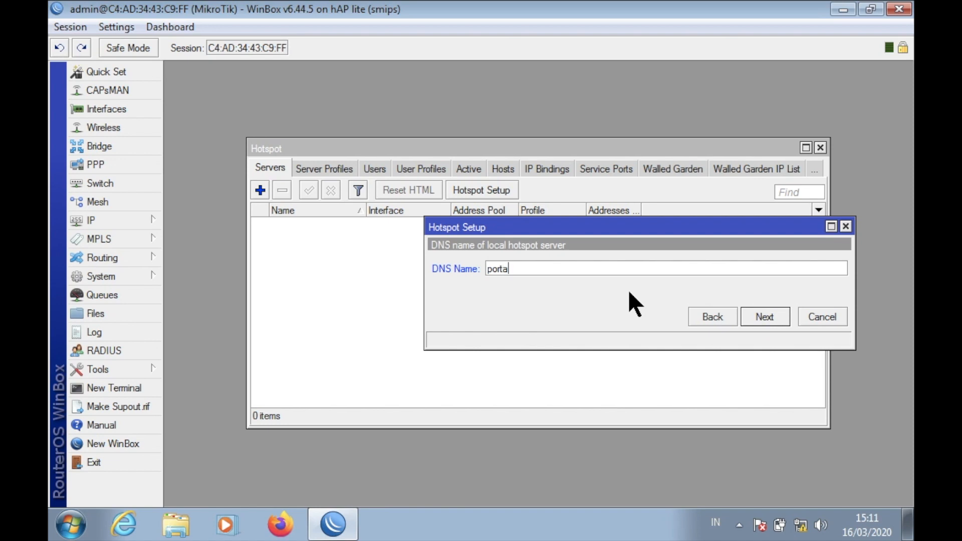
text(smk.schid\)
key(BackSpace)
key(BackSpace)
key(BackSpace)
text(.id)
click(766, 312)
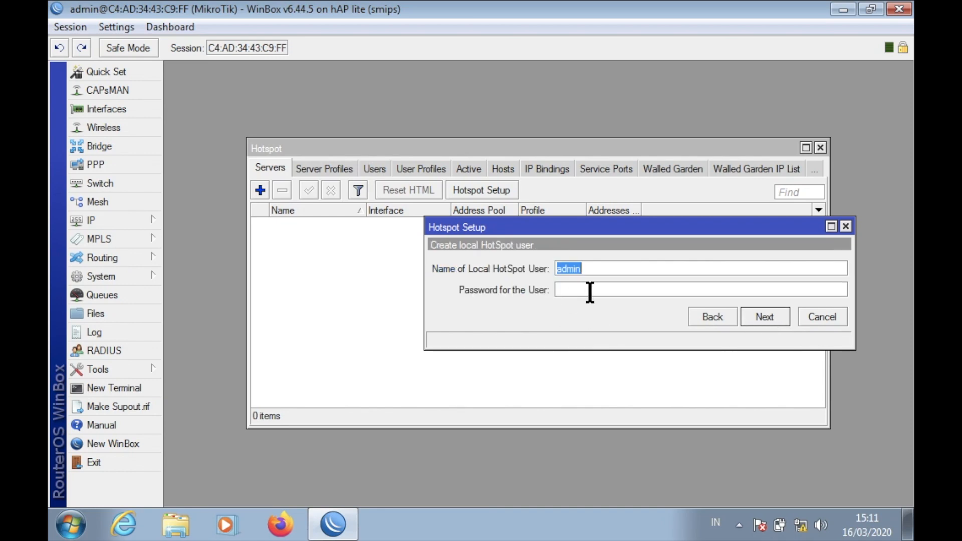
Set the local hotspot user's password and finish the hotspot setup.
click(590, 291)
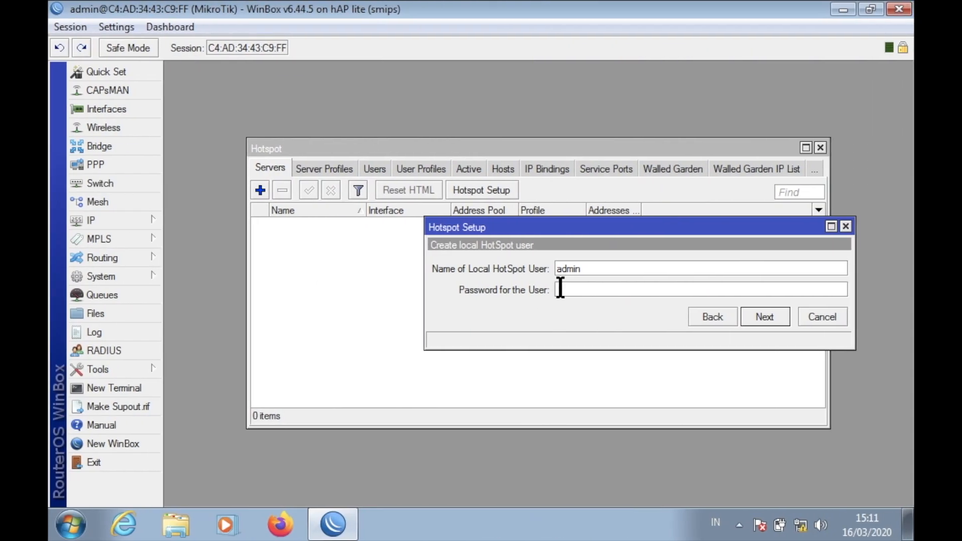
text(12345678)
click(767, 317)
click(525, 279)
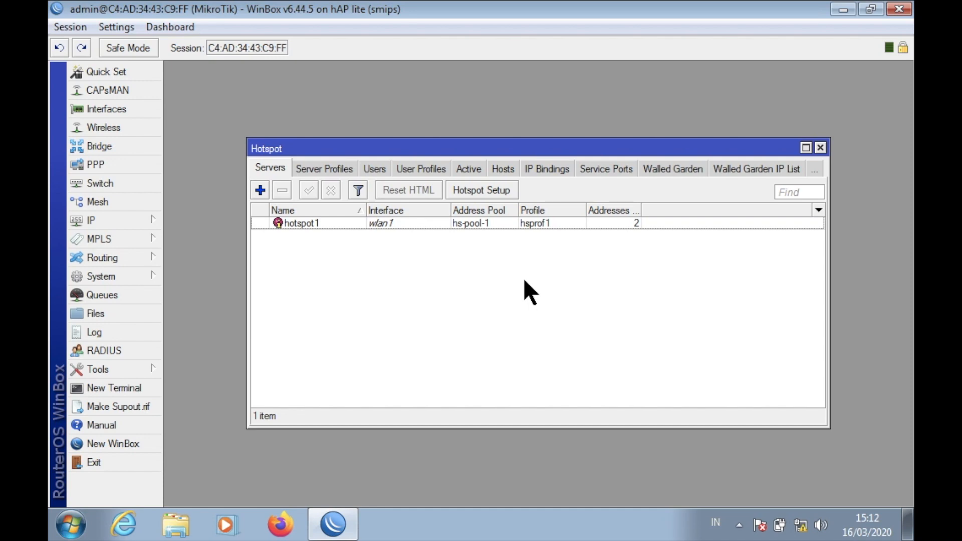
Review the task sheet in Word, then pull down the phone's quick settings.
key(ctrl+Left)
scroll(459, 245, up, 3)
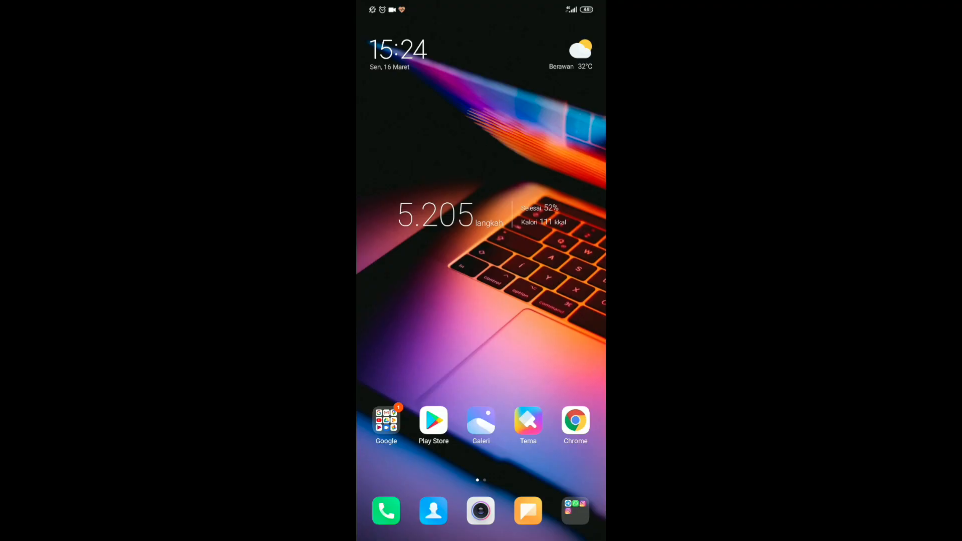
drag(573, 6, 568, 176)
Turn on the phone's Wi-Fi and connect to the UKK 45 network.
click(441, 85)
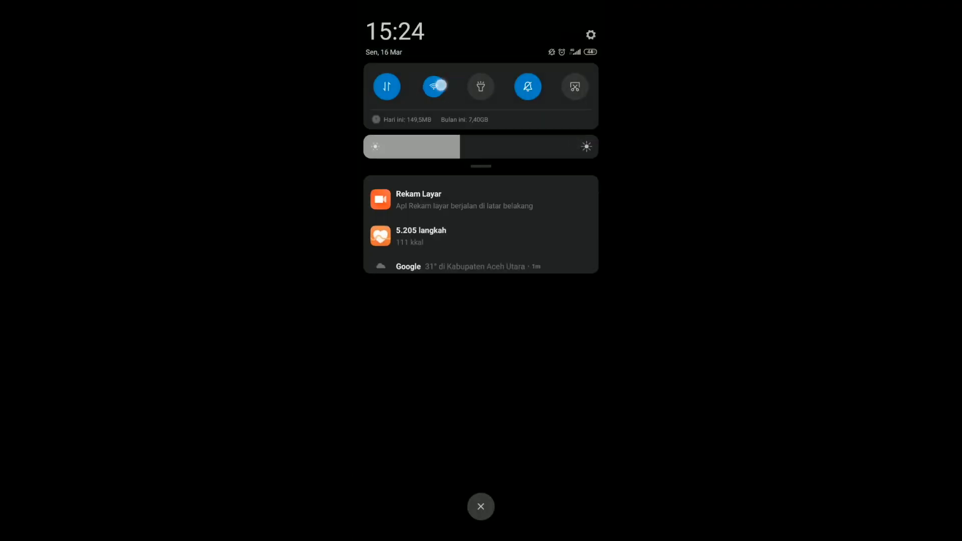
click(540, 143)
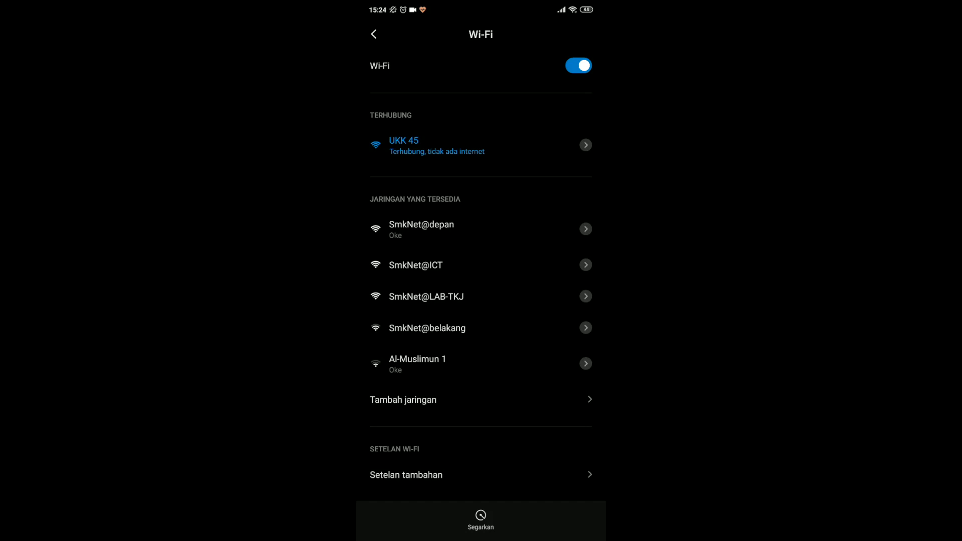
key(super)
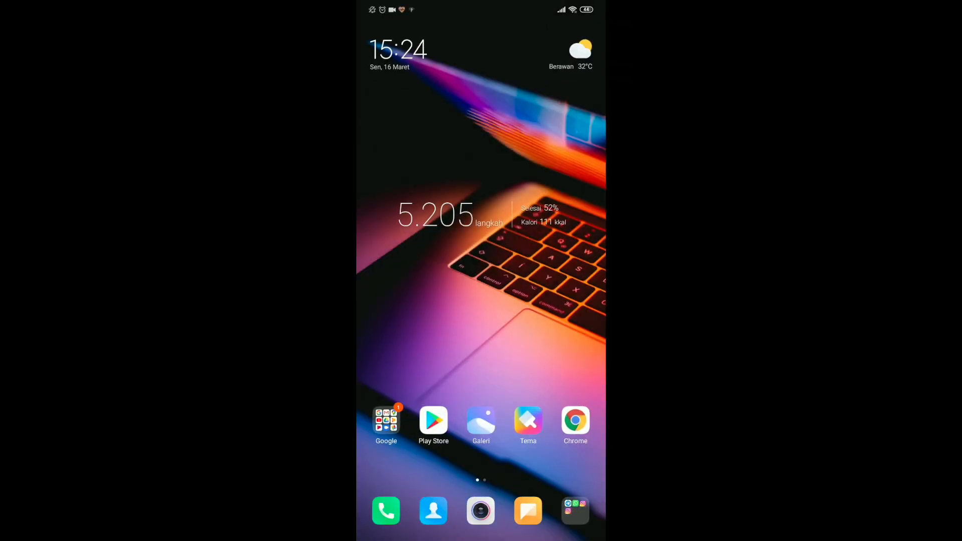
Open Chrome in a new tab and load portalsmk.sch.id from the 'por' suggestion.
click(575, 419)
click(372, 34)
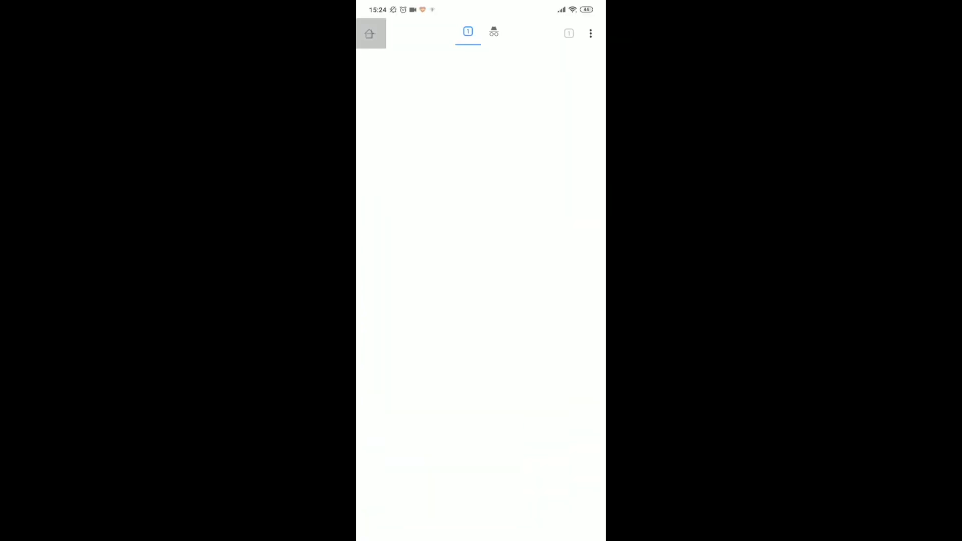
click(480, 142)
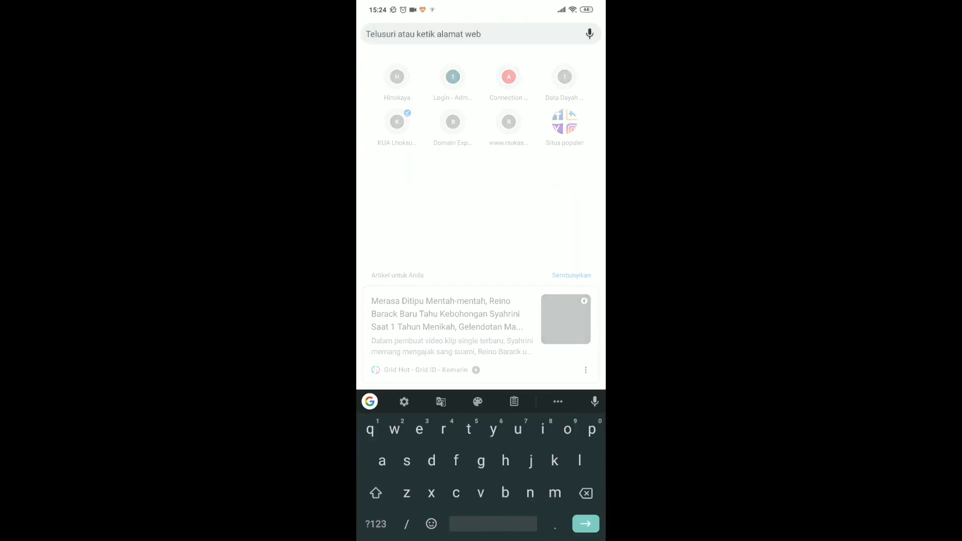
text(por)
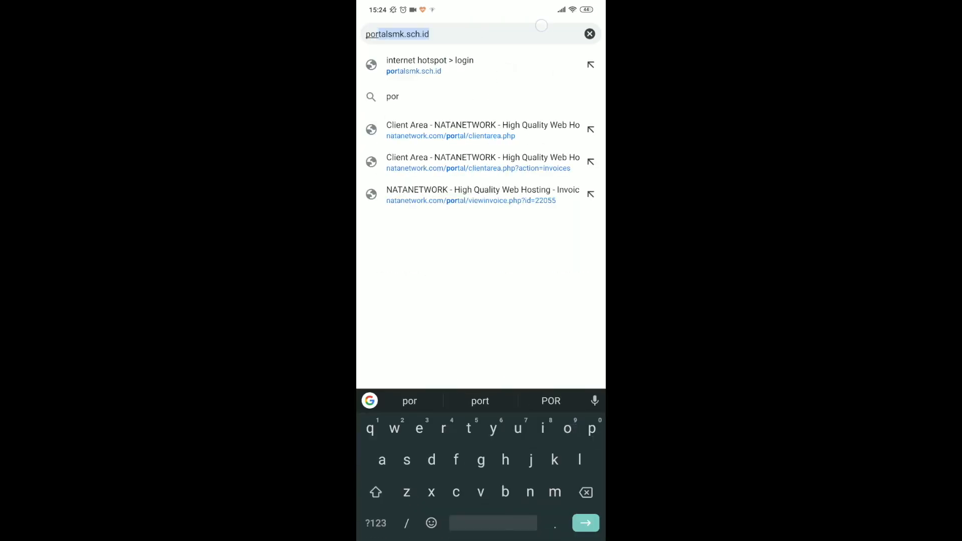
click(430, 40)
click(589, 527)
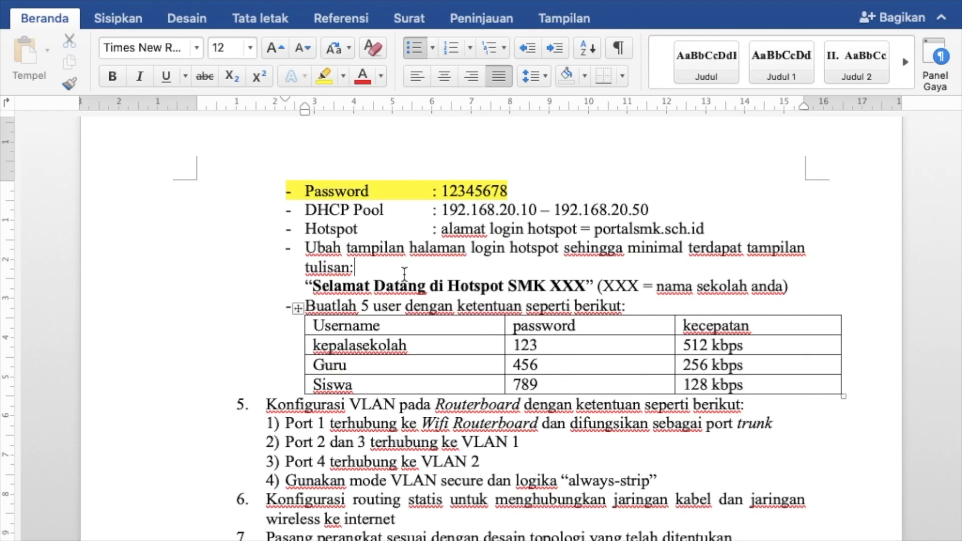
Highlight the 'Ubah tampilan halaman login hotspot' requirement in Word, then launch WinBox from the desktop.
drag(302, 249, 807, 291)
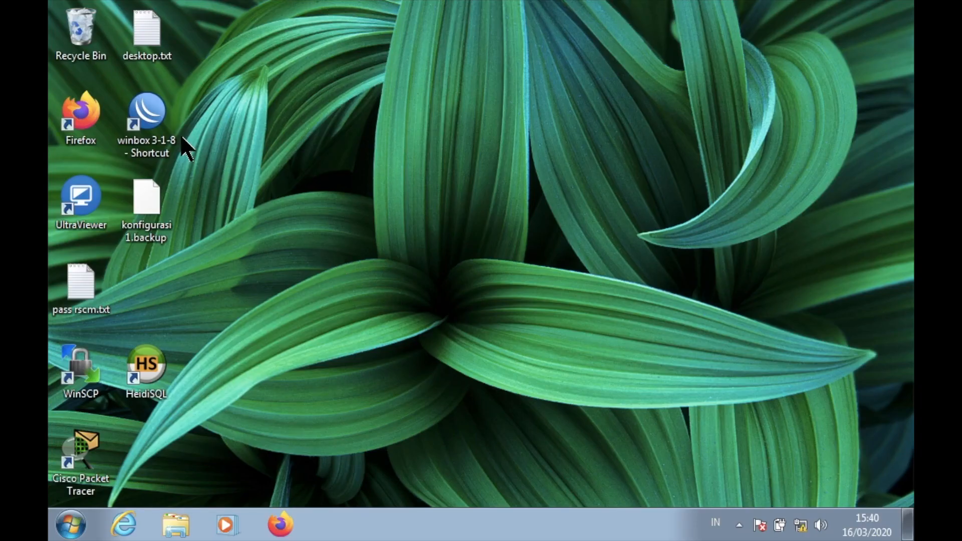
double_click(148, 115)
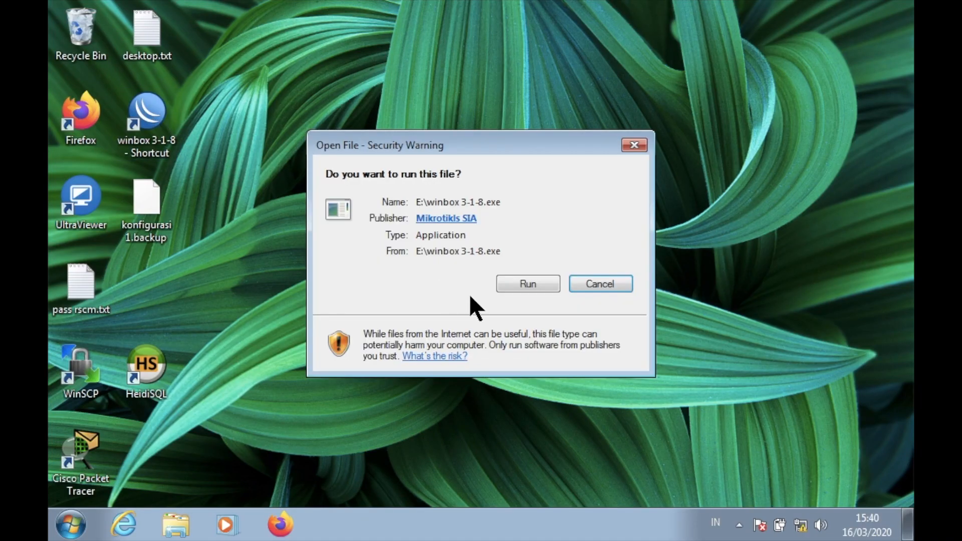
Run WinBox and connect to the router C4:AD:34:43:C9:FF as admin.
click(528, 284)
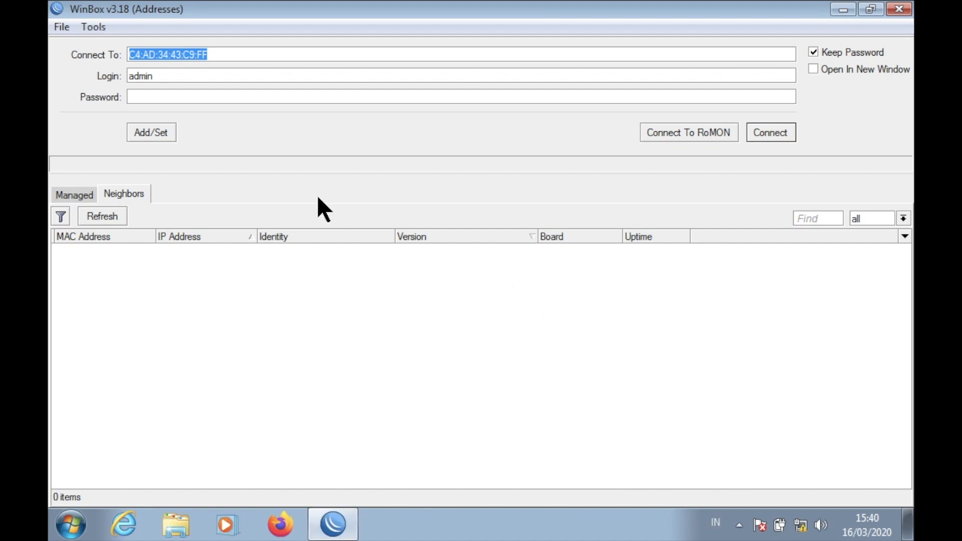
click(111, 244)
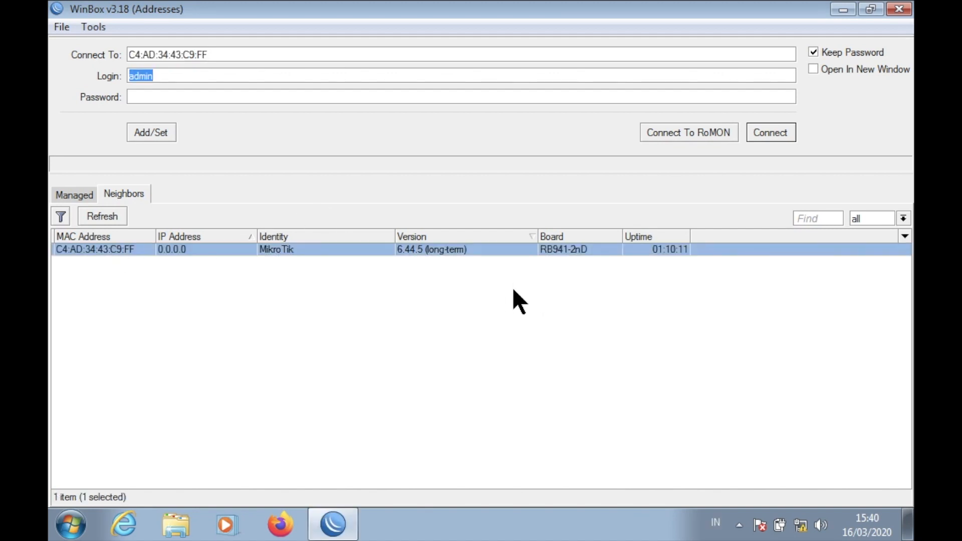
click(769, 134)
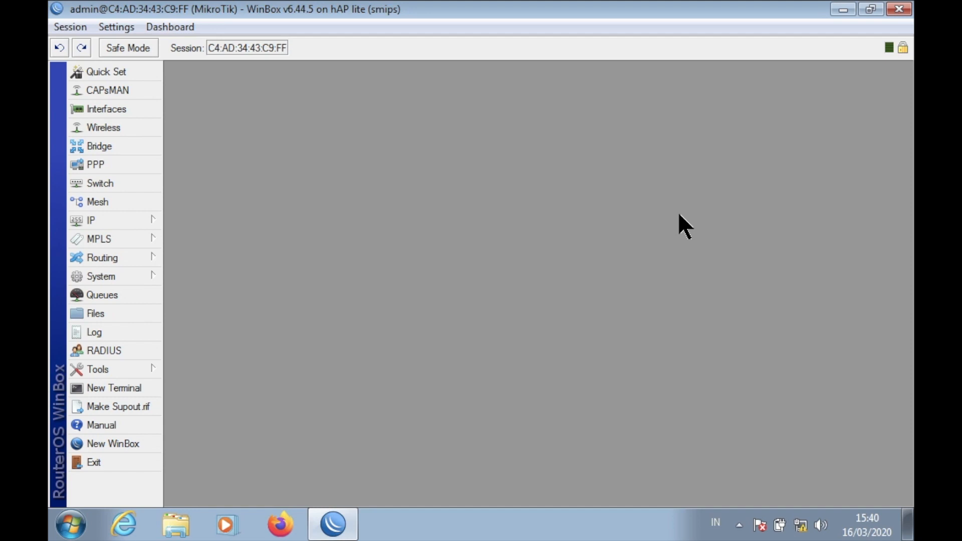
Copy hotspot/login.html from the router's Files list and minimize WinBox.
click(97, 310)
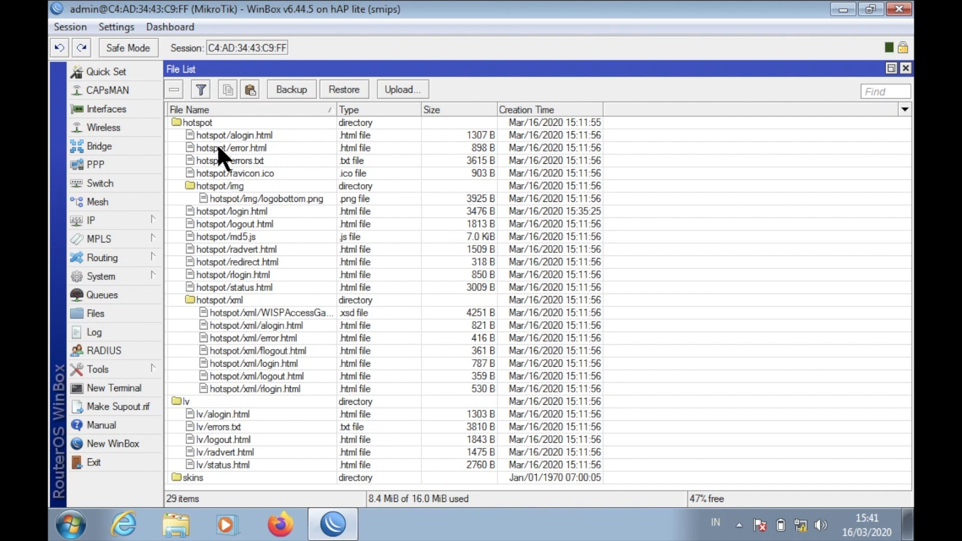
click(250, 211)
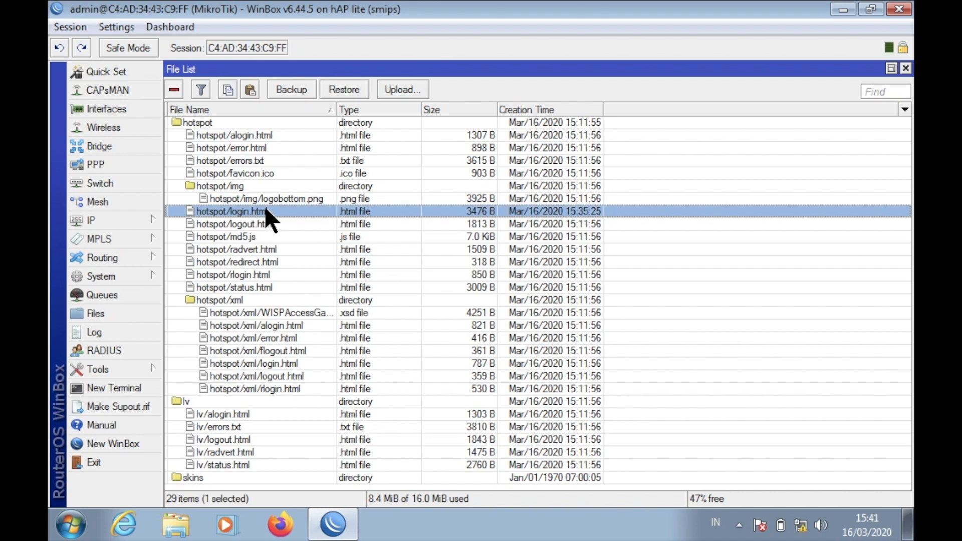
click(232, 86)
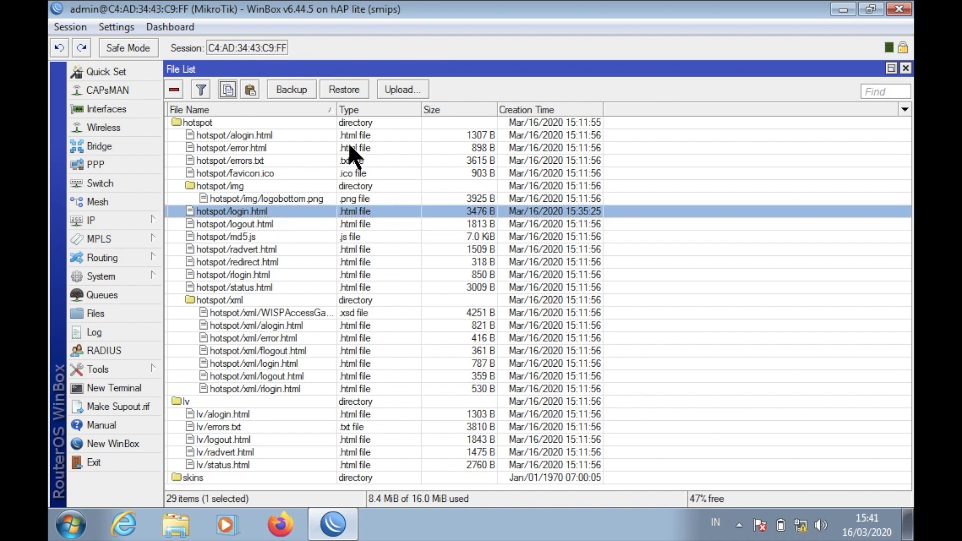
click(841, 9)
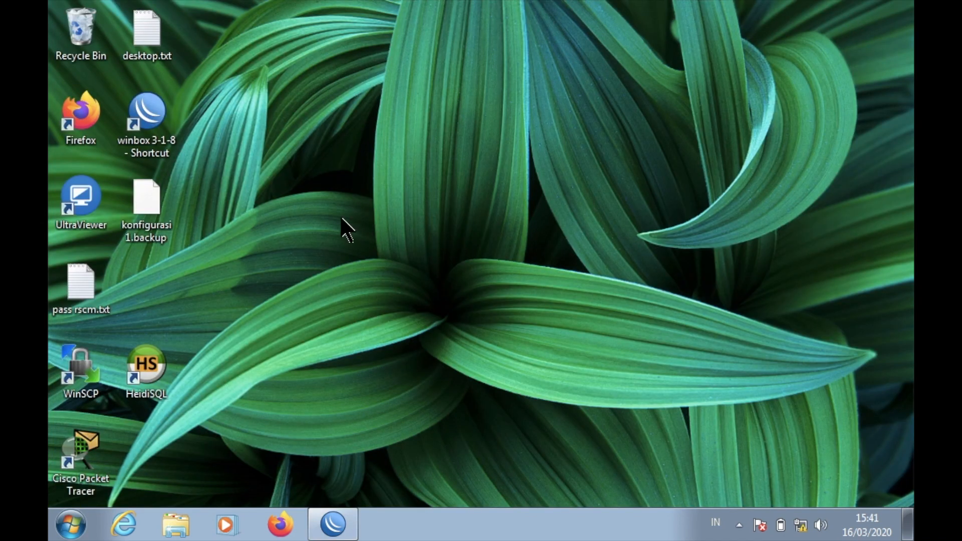
Paste the router's login.html onto the desktop and bring up its opening options.
right_click(352, 257)
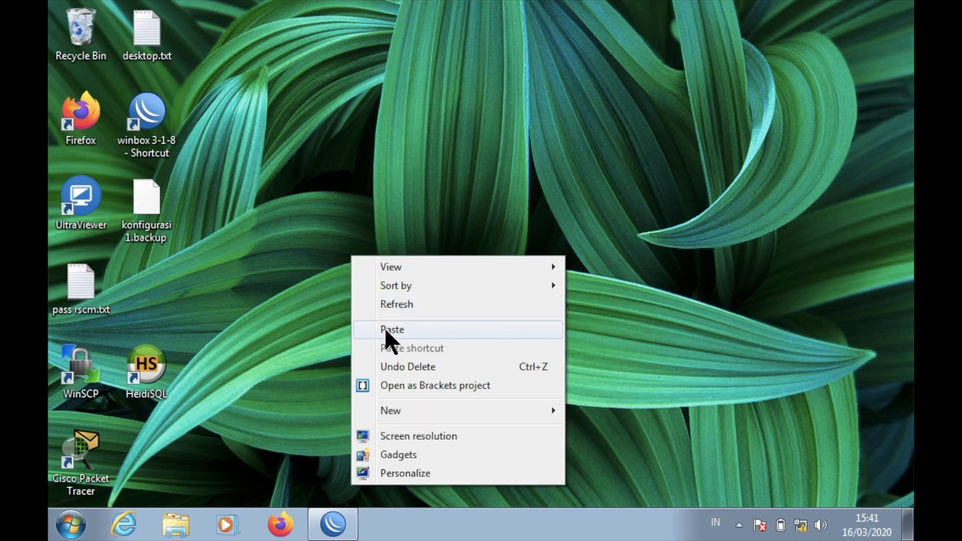
click(385, 329)
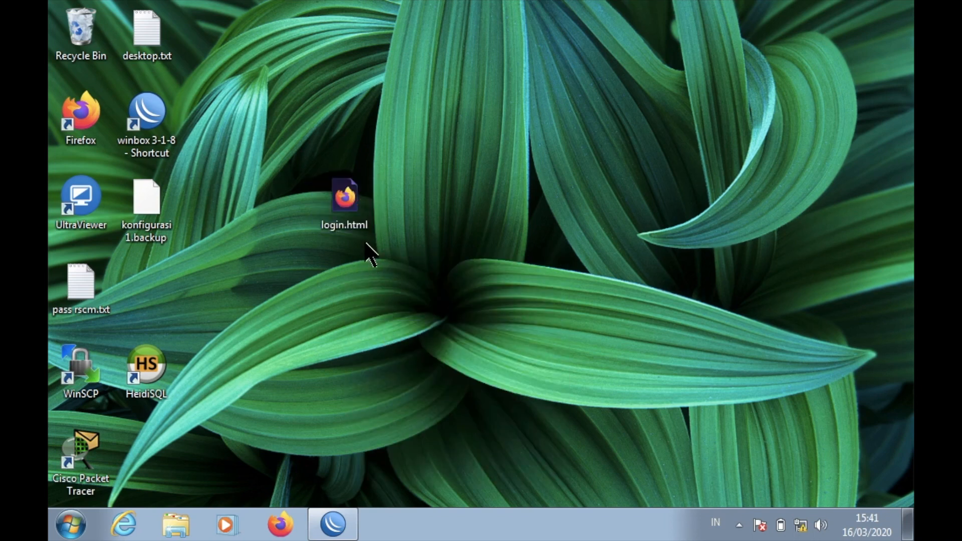
right_click(369, 197)
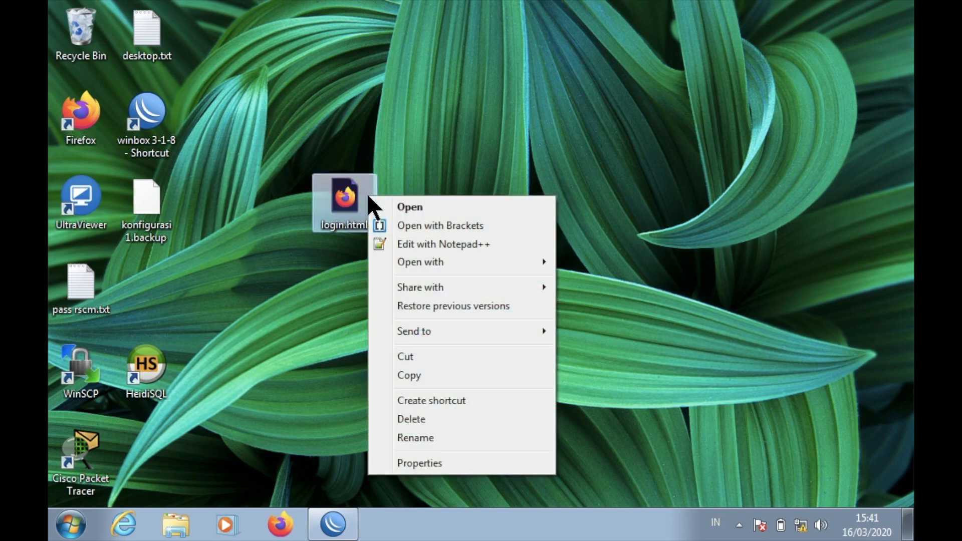
Open login.html in Notepad++ and delete 'SMK Negeri' from the line 55 <h1> heading.
click(437, 244)
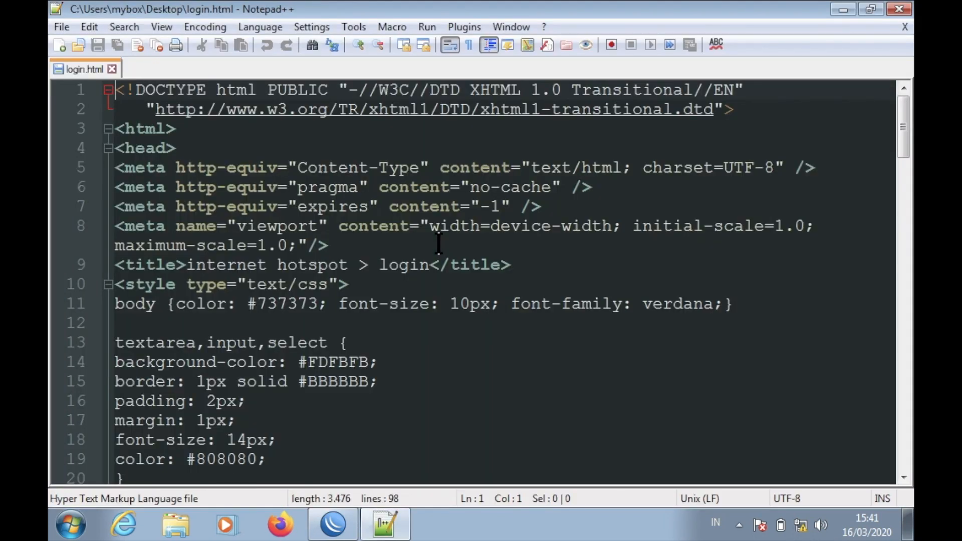
scroll(564, 354, down, 9)
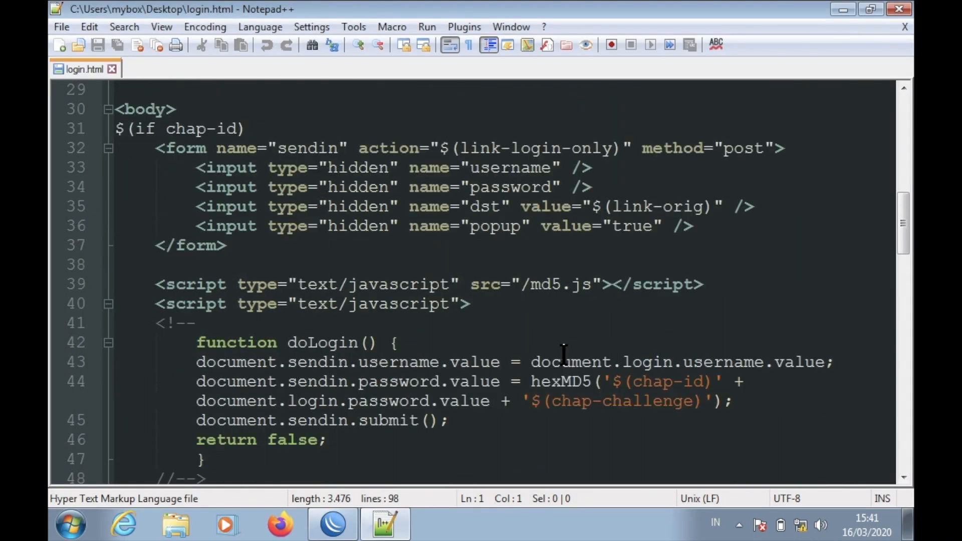
scroll(564, 354, down, 2)
scroll(563, 354, down, 3)
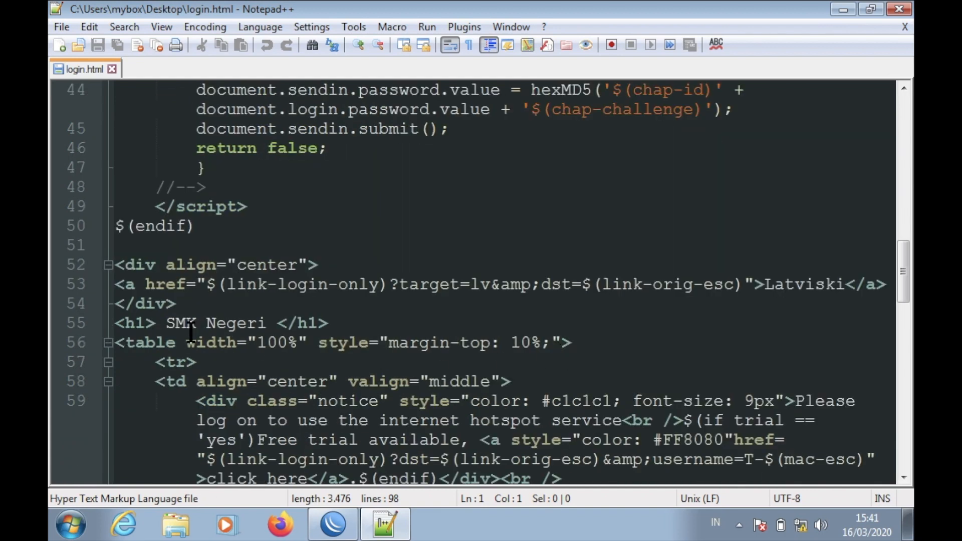
click(155, 342)
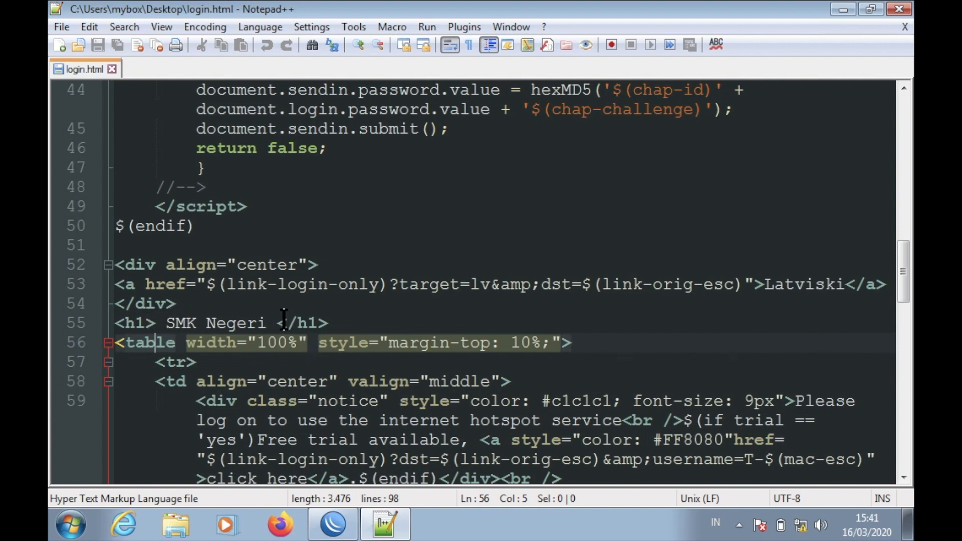
drag(266, 322, 167, 322)
key(Delete)
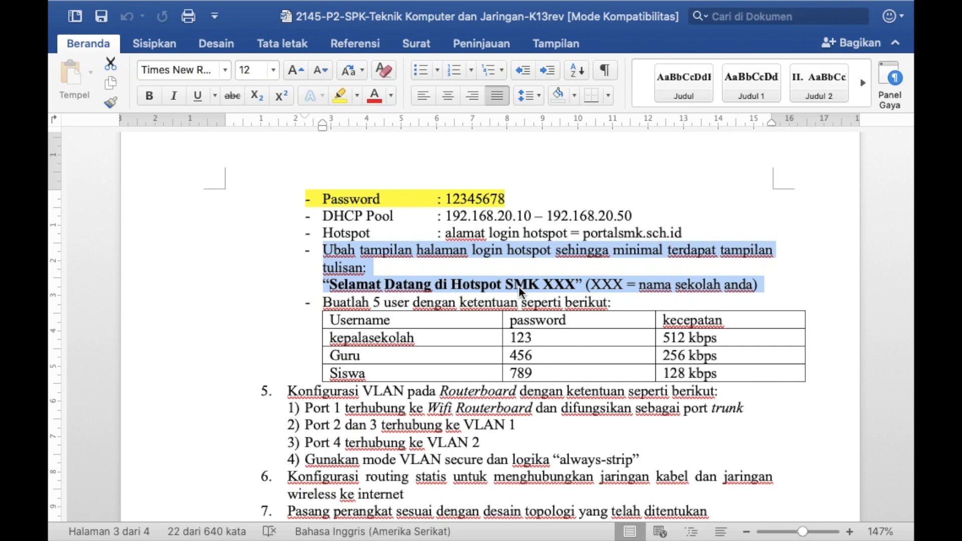
Write 'Selamat datang di Hotspot SMK Negeri 1 Lhoksukon' as the <h1> heading and save login.html.
key(ctrl+Right)
text(Sela)
text(mat data)
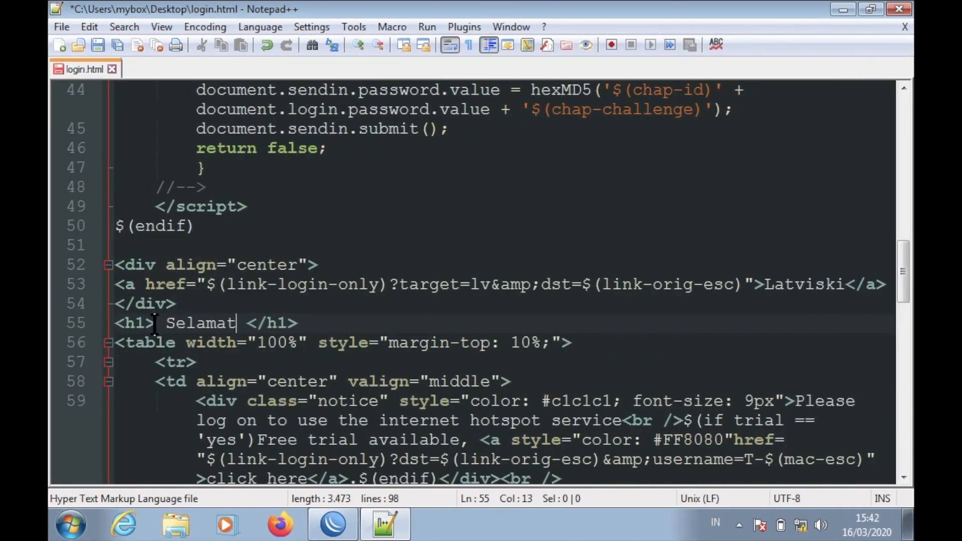
text(ng di )
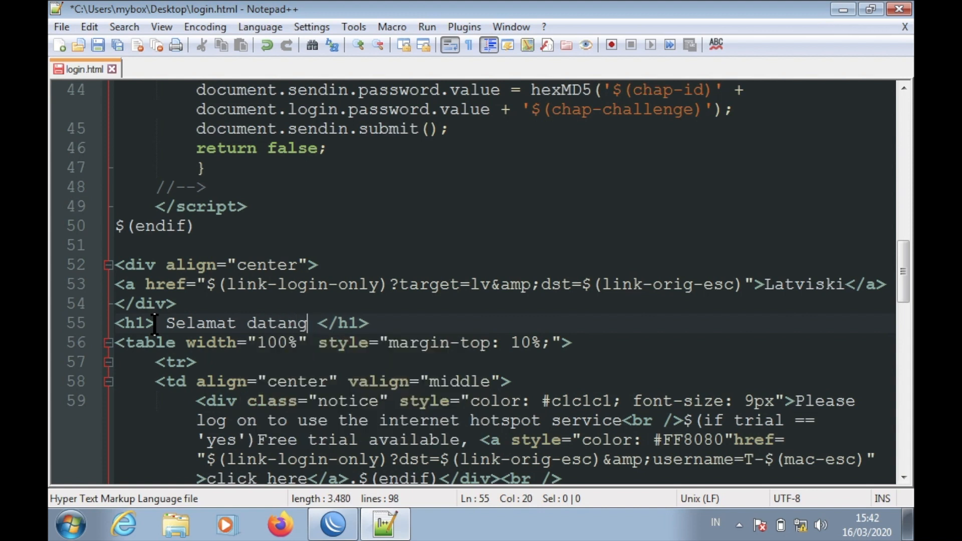
text(Hotsp)
text(ot SMK )
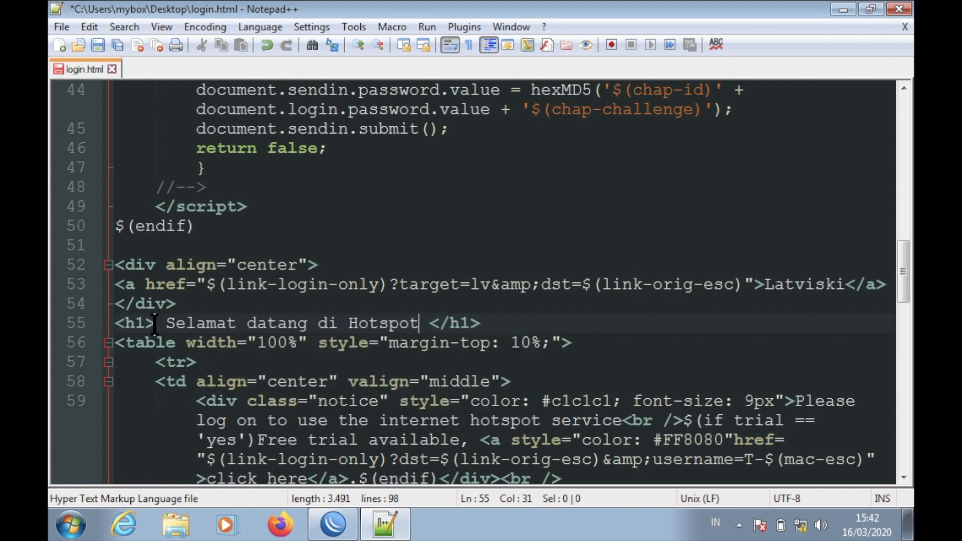
text(Negeri 1 )
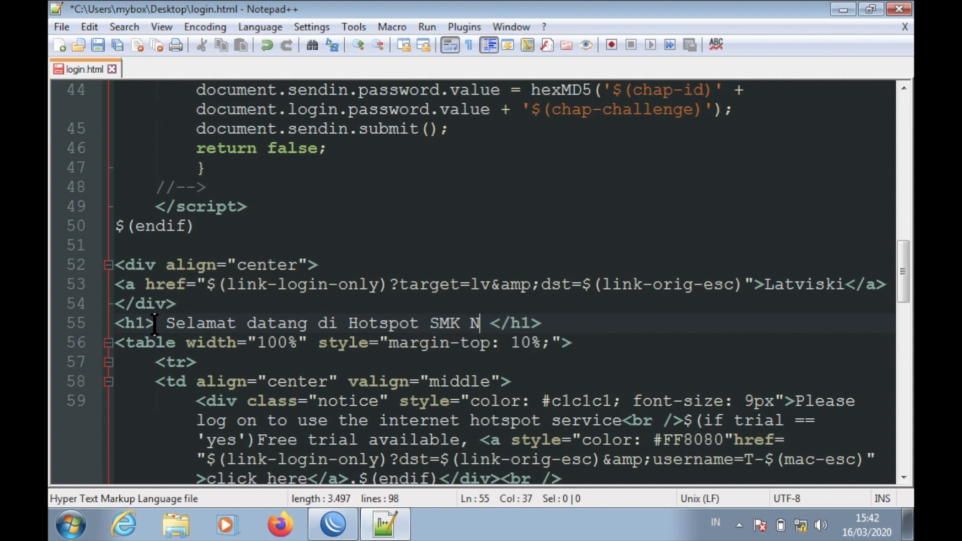
text(Lhoksukon)
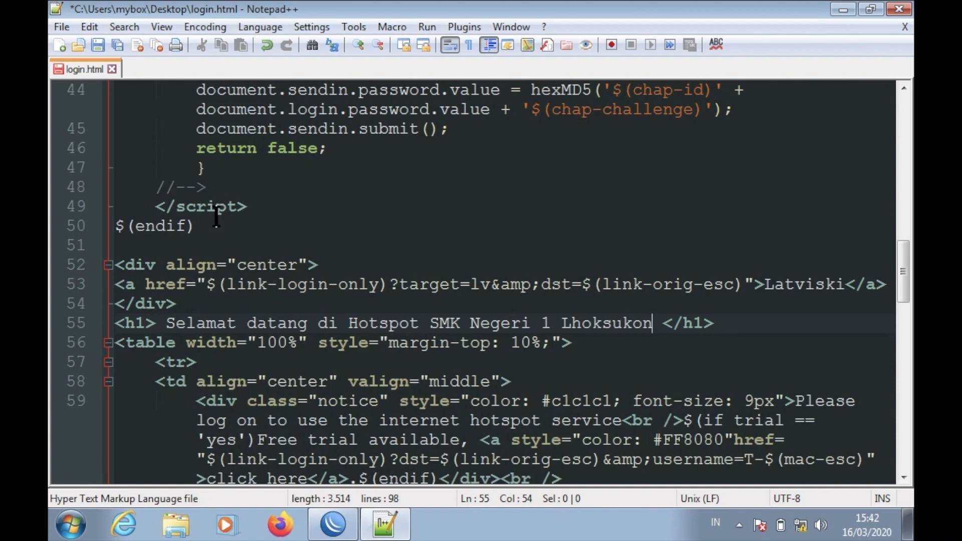
click(99, 46)
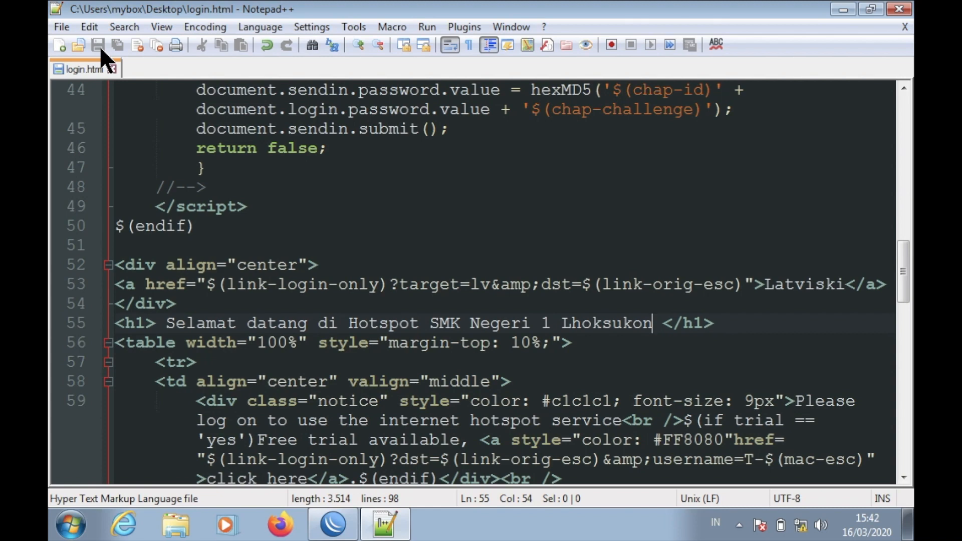
Close Notepad++, copy the edited login.html from the desktop, and return to WinBox's File List.
click(897, 11)
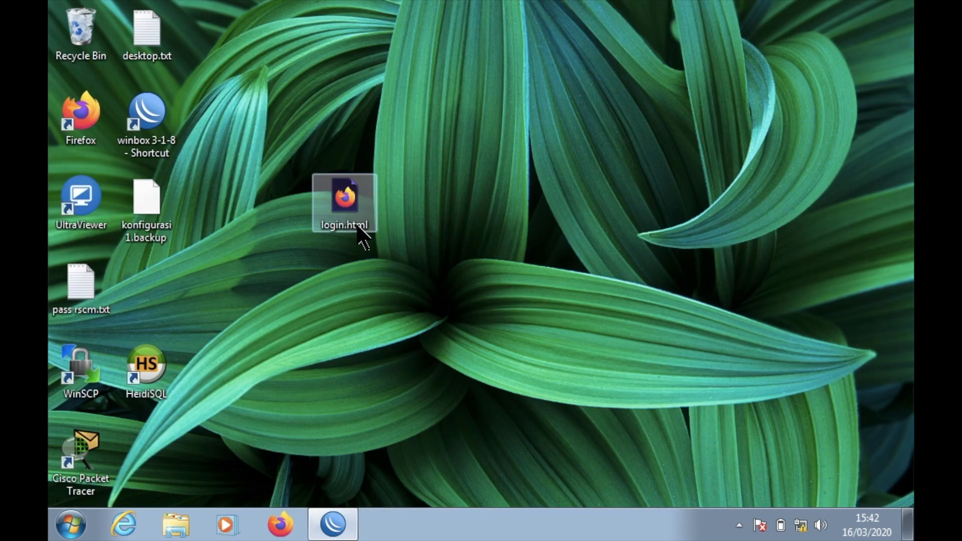
click(351, 201)
right_click(351, 200)
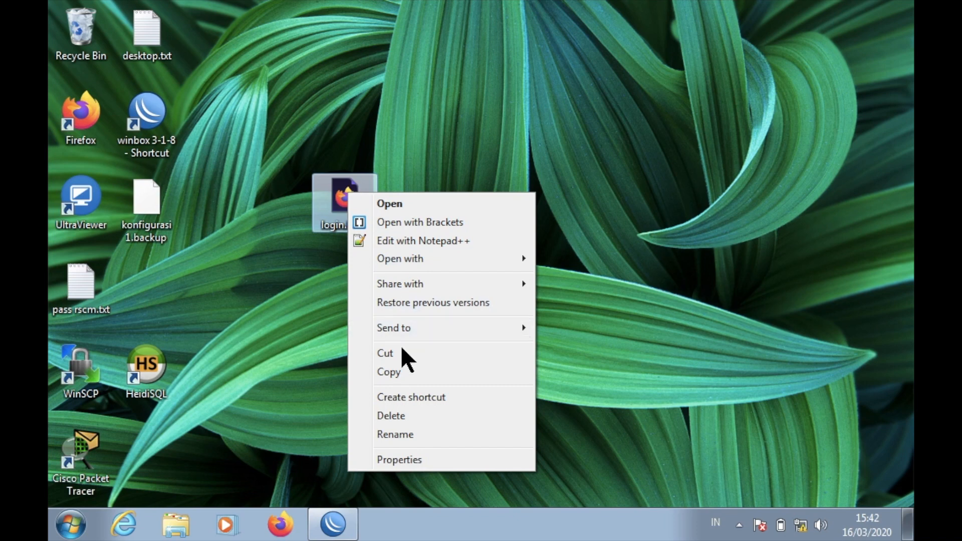
click(392, 371)
click(344, 521)
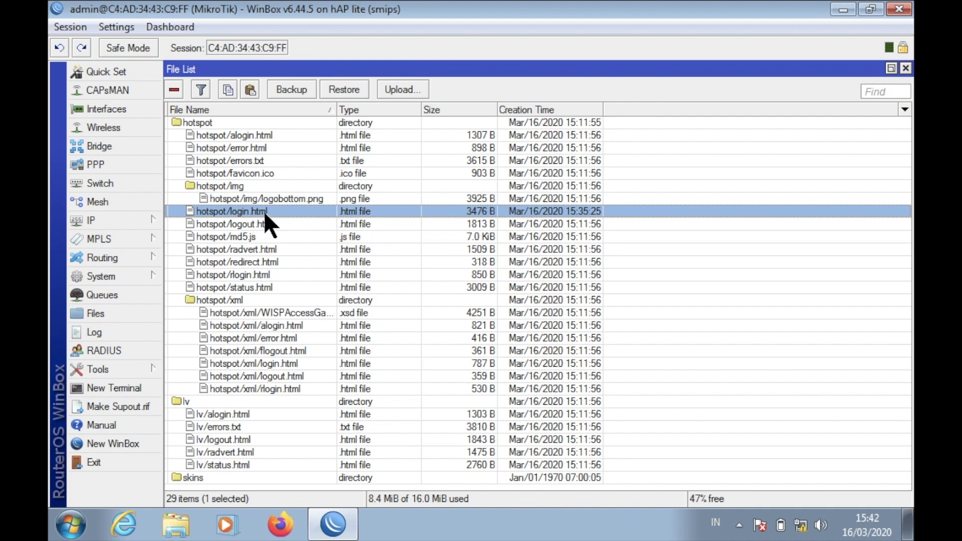
Replace the router's hotspot/login.html with the edited file, move it into the hotspot folder, and close File List.
click(174, 89)
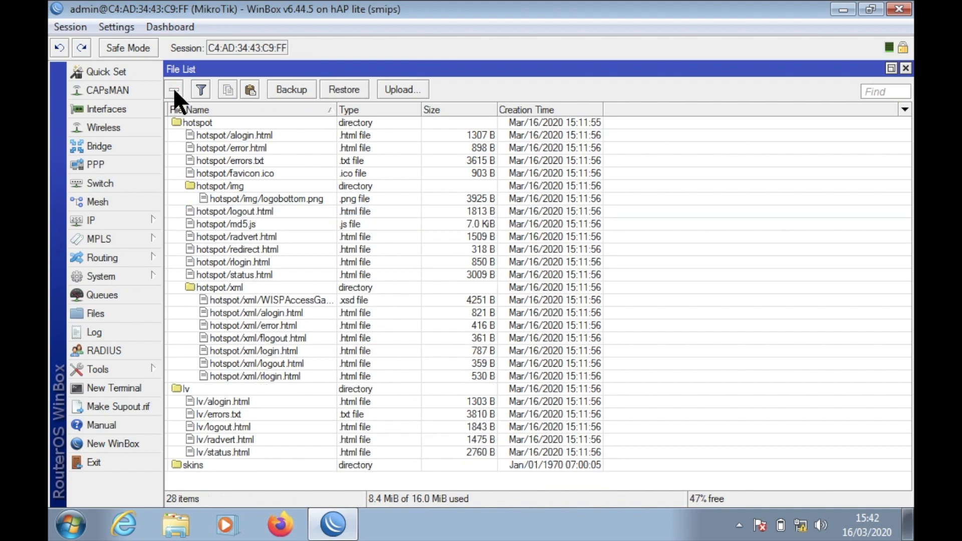
click(251, 87)
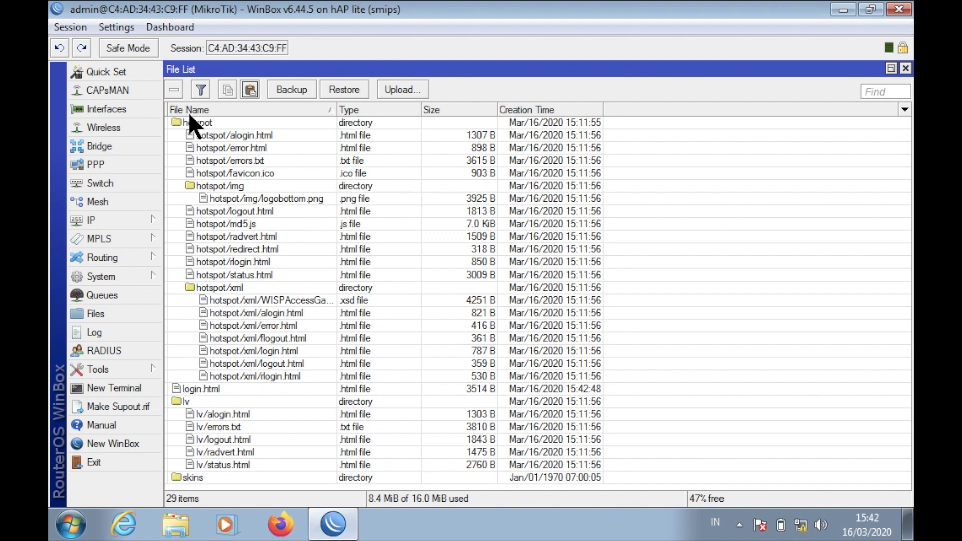
click(202, 386)
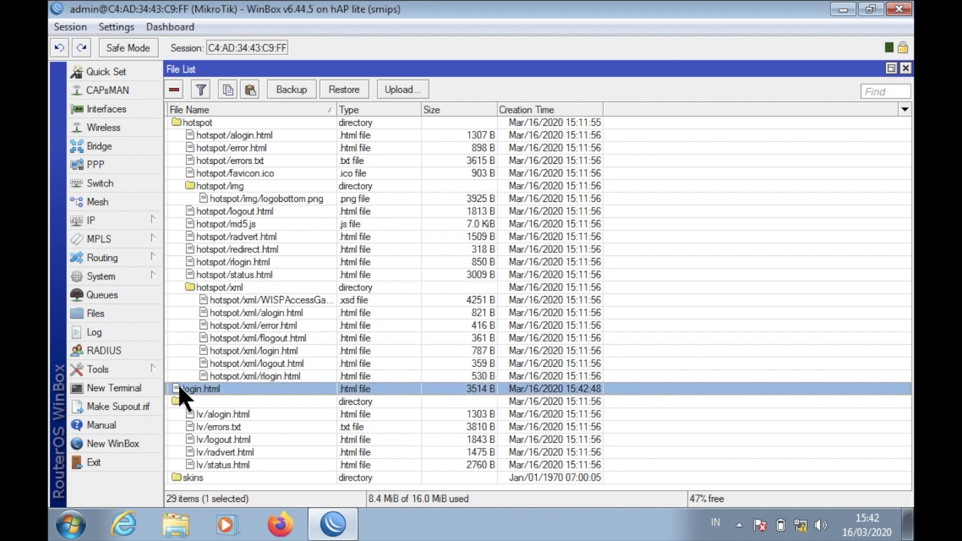
drag(179, 384, 232, 129)
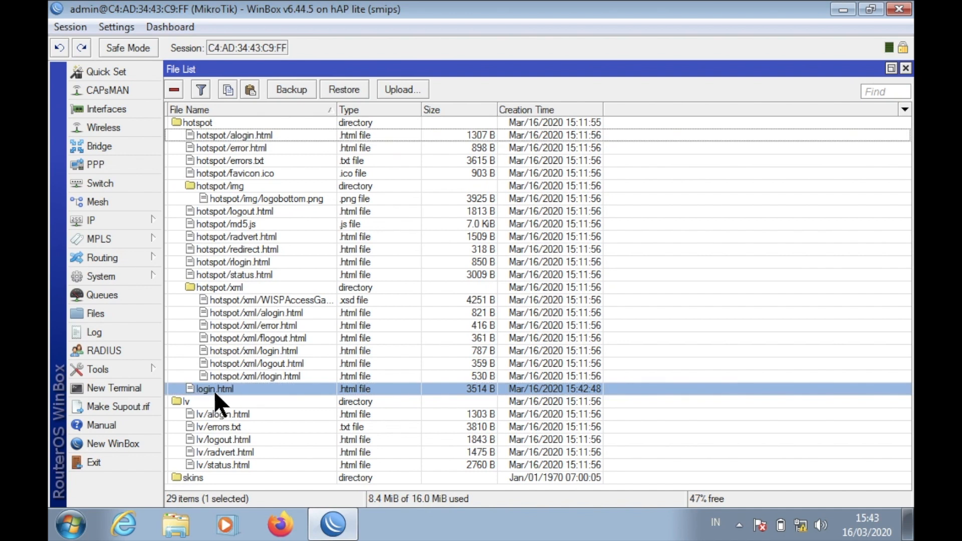
click(906, 68)
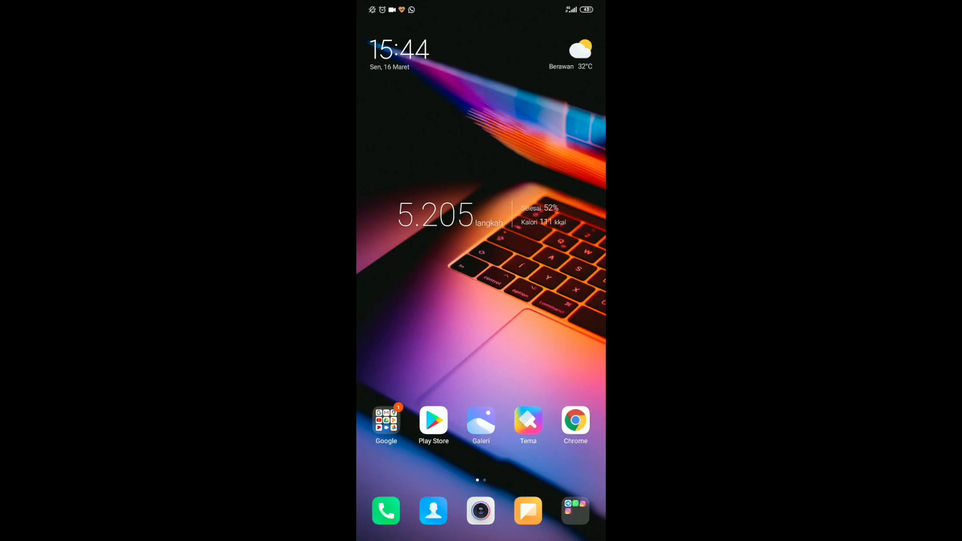
Connect the phone to the UKK 45 Wi-Fi network and return to the home screen.
drag(582, 3, 577, 226)
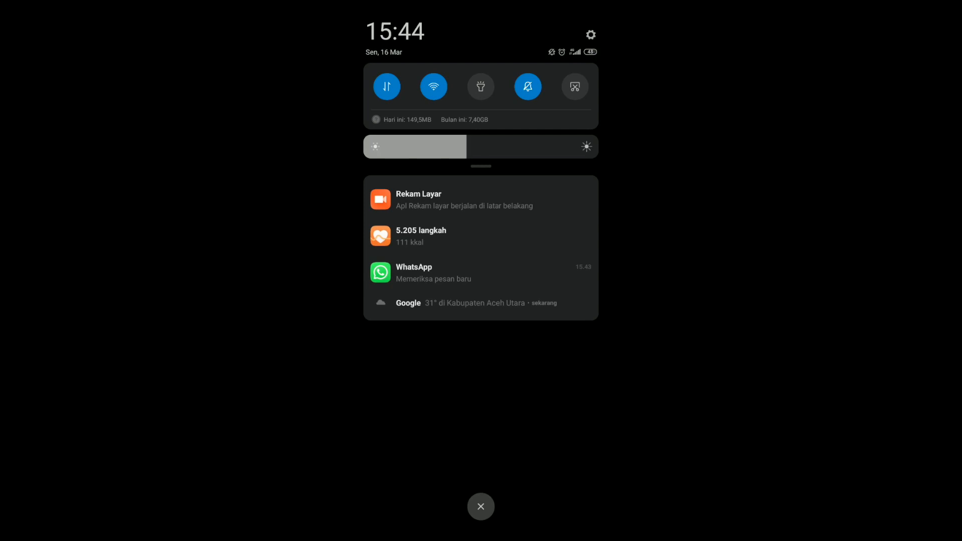
click(433, 87)
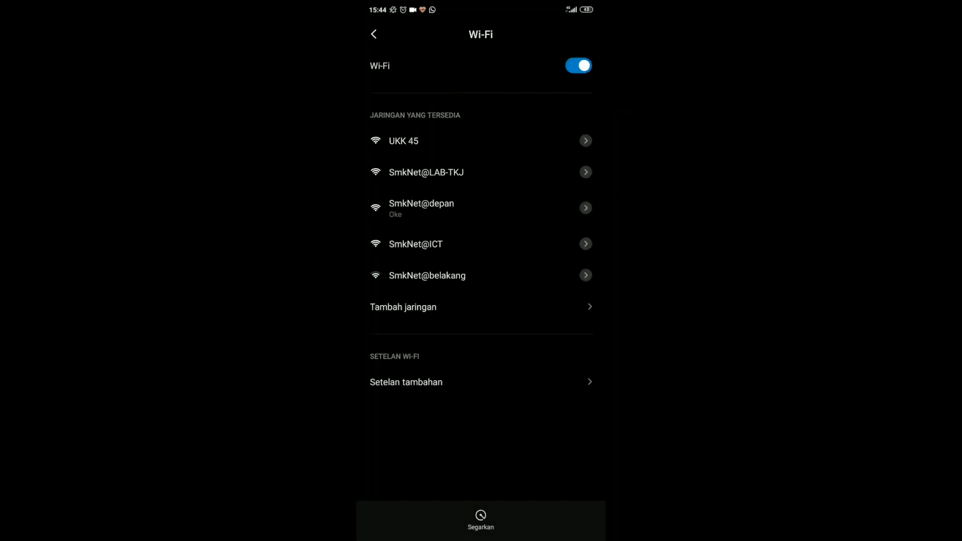
click(560, 138)
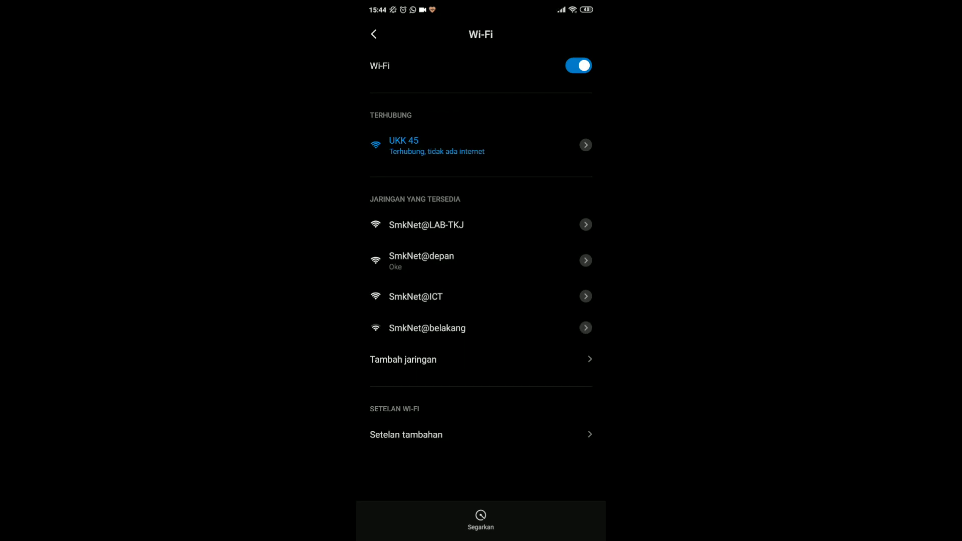
drag(486, 538, 492, 453)
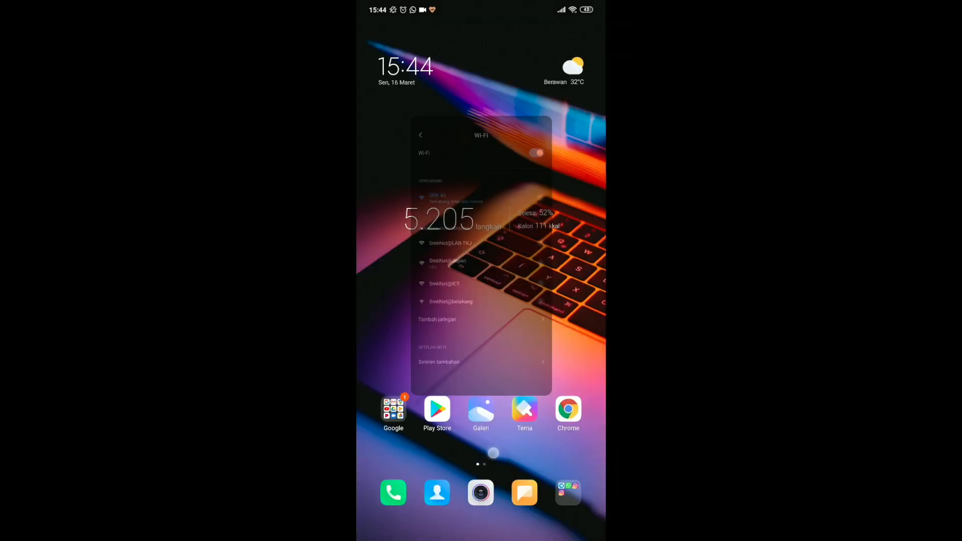
In Chrome on the phone, open a new tab and load portalsmk.sch.id while staying on Wi-Fi.
click(571, 418)
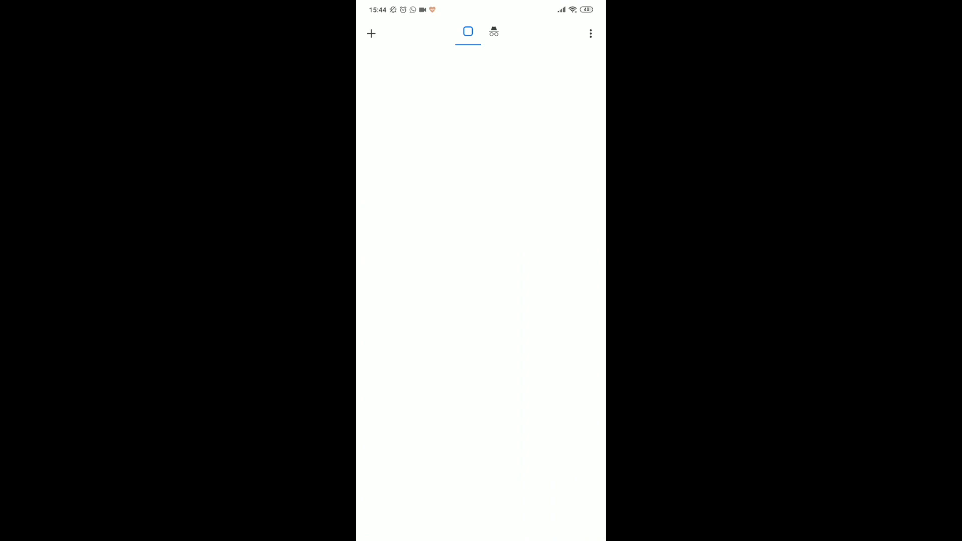
click(372, 33)
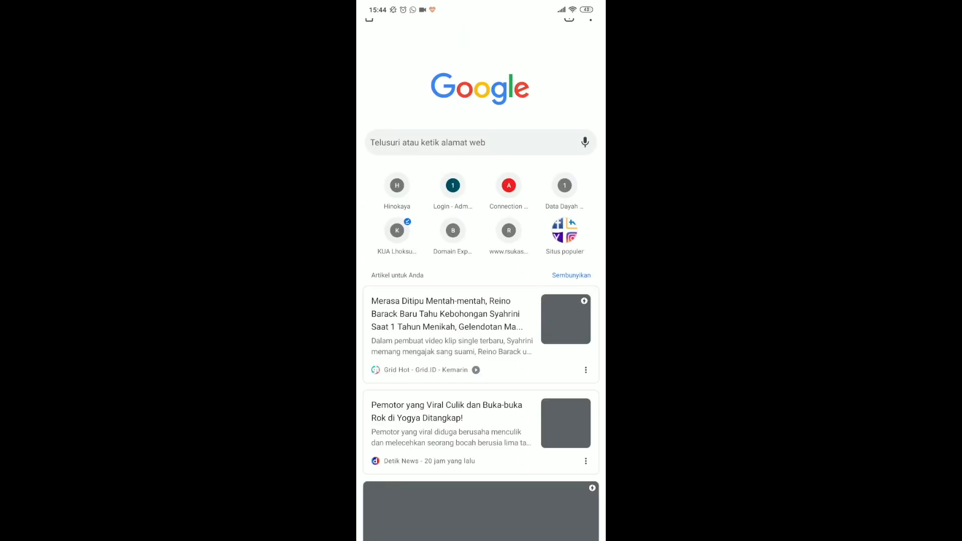
click(481, 142)
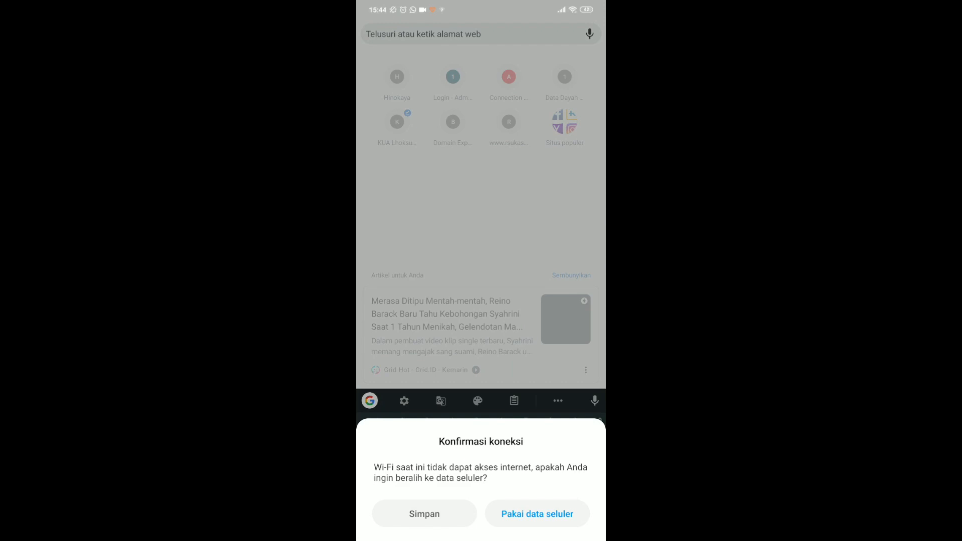
click(541, 39)
click(527, 32)
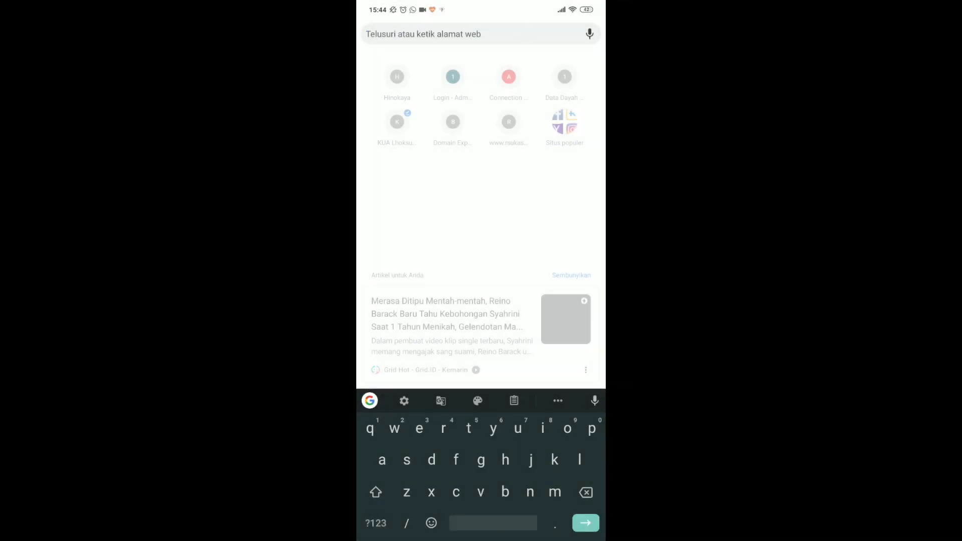
text(port)
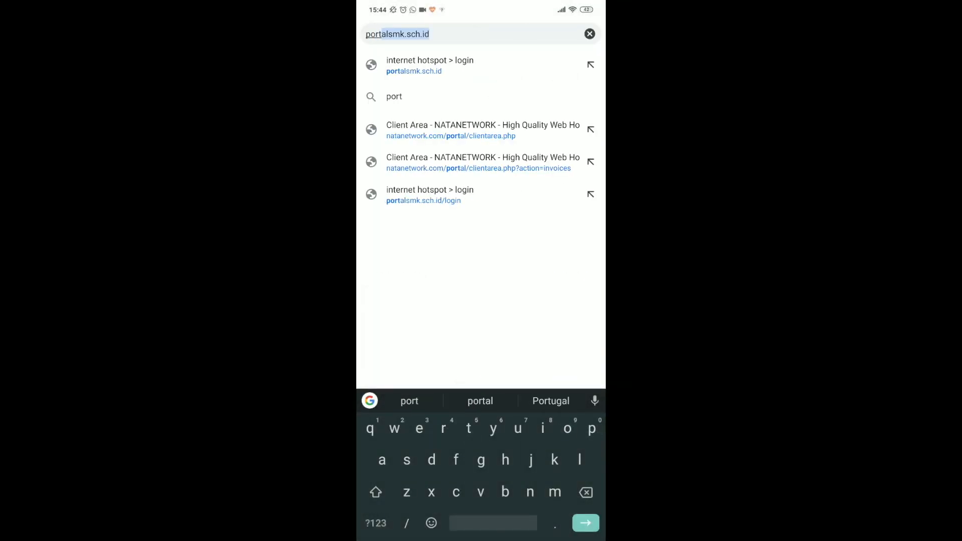
key(Return)
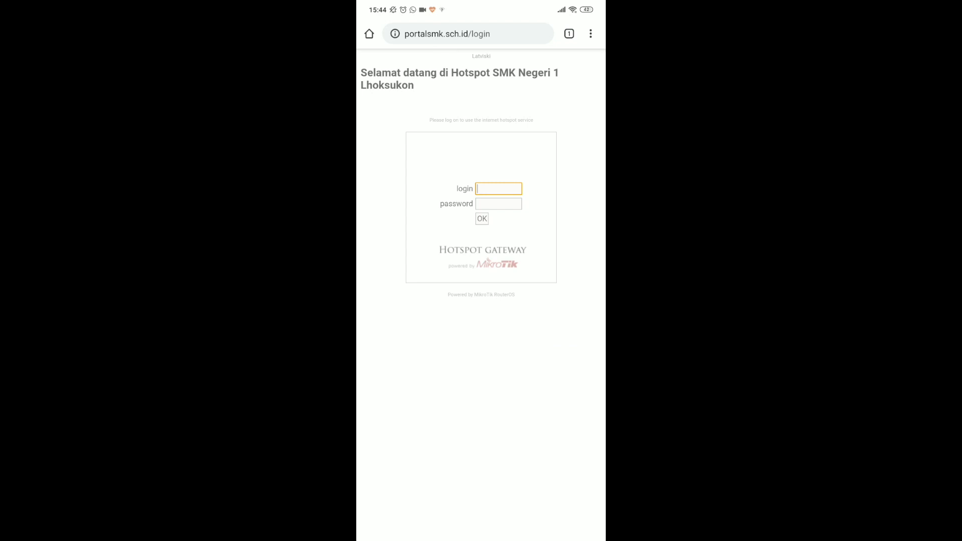
Confirm the page greets with 'Selamat datang di Hotspot SMK Negeri 1 Lhoksukon', then relaunch WinBox.
double_click(386, 72)
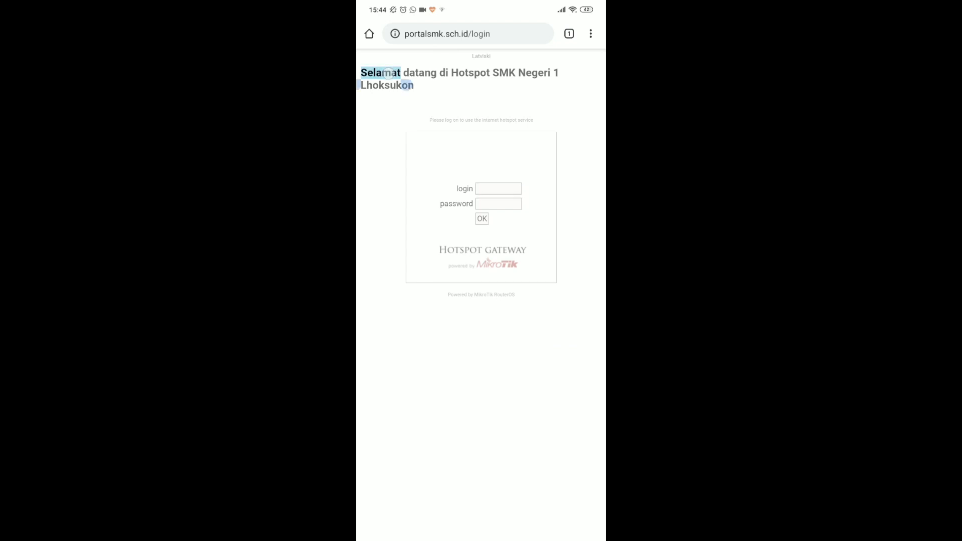
drag(403, 88, 458, 97)
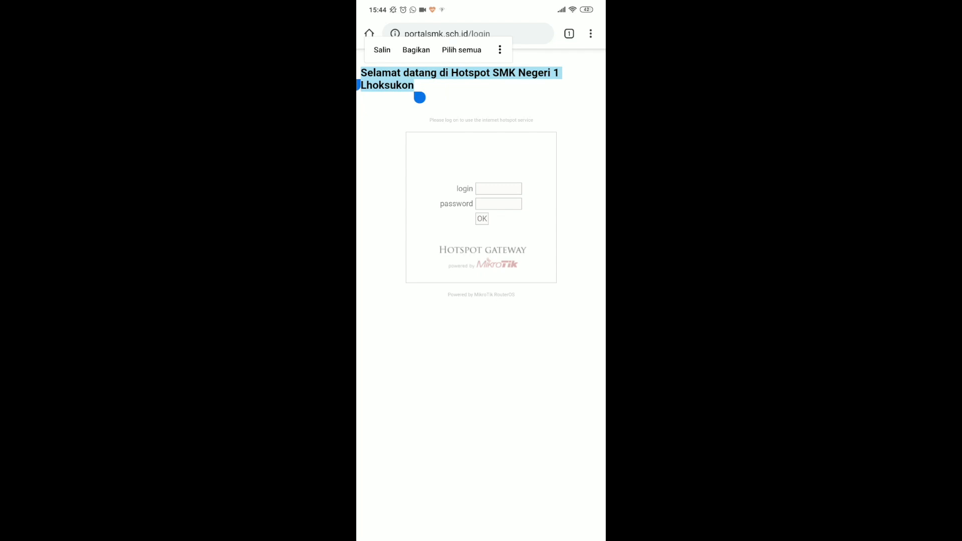
click(573, 106)
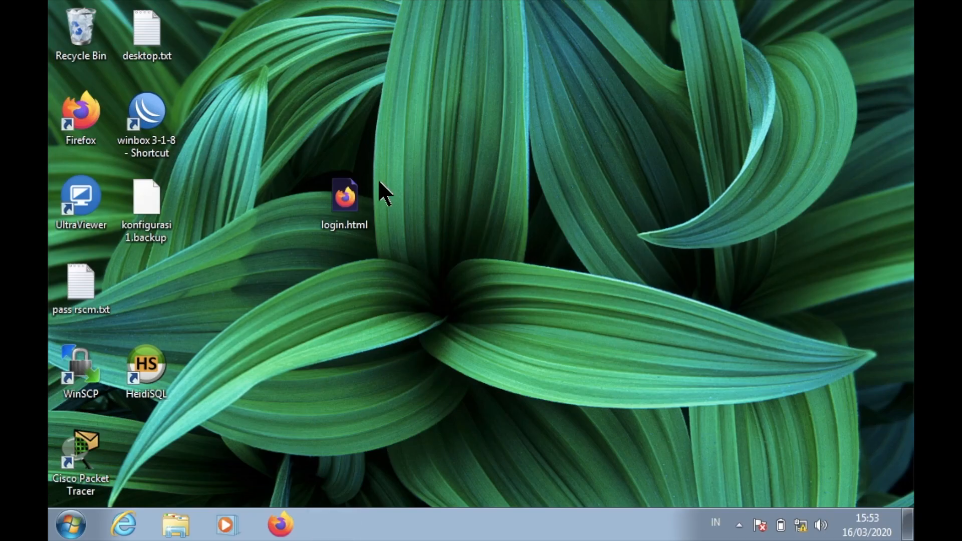
double_click(139, 118)
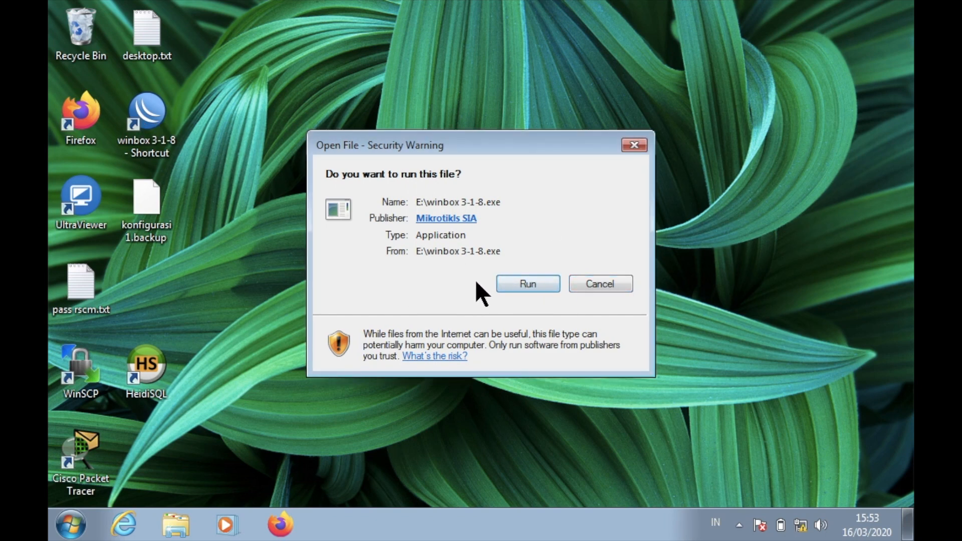
Launch WinBox, refresh the neighbors list and reconnect to the hAP lite router.
click(533, 288)
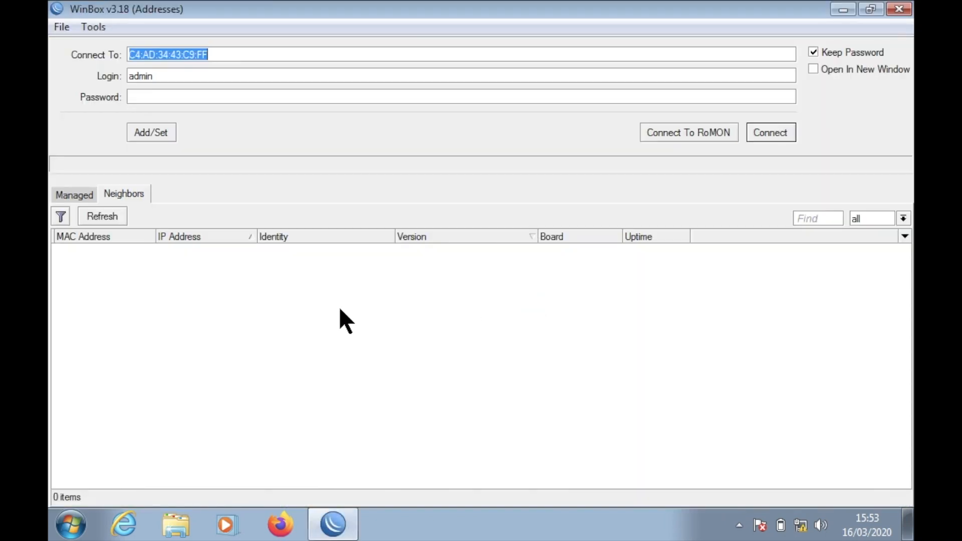
click(106, 215)
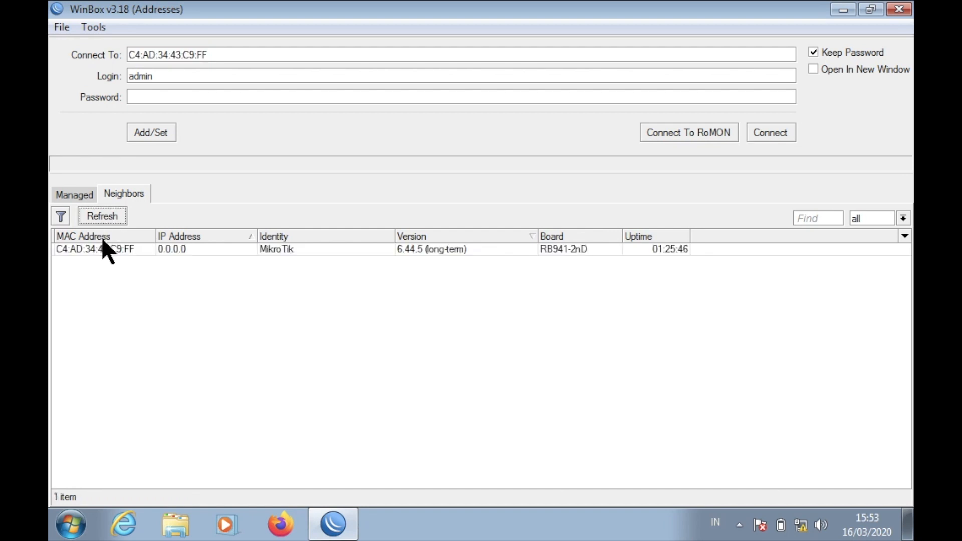
click(102, 245)
click(784, 135)
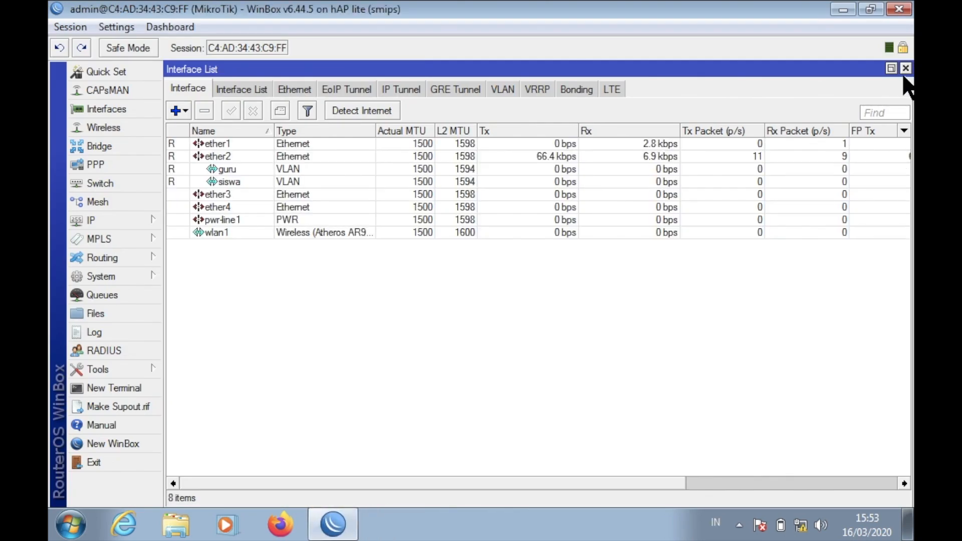
Open IP > Hotspot maximized and show its Users tab.
click(906, 68)
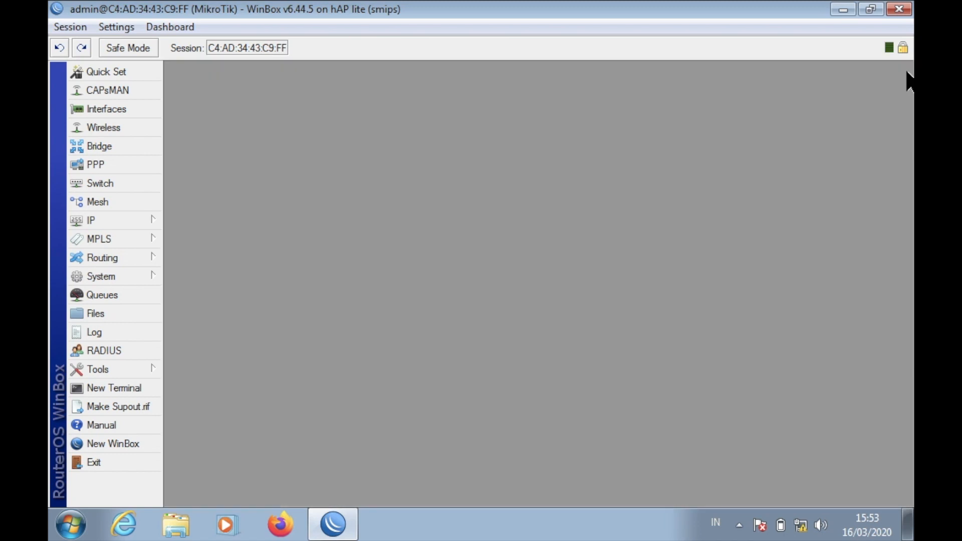
click(144, 220)
click(221, 236)
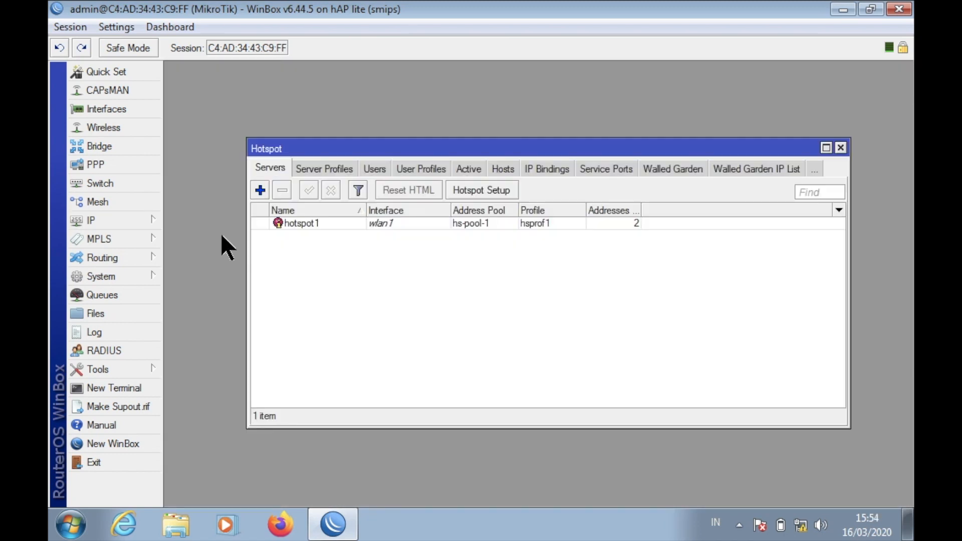
click(826, 149)
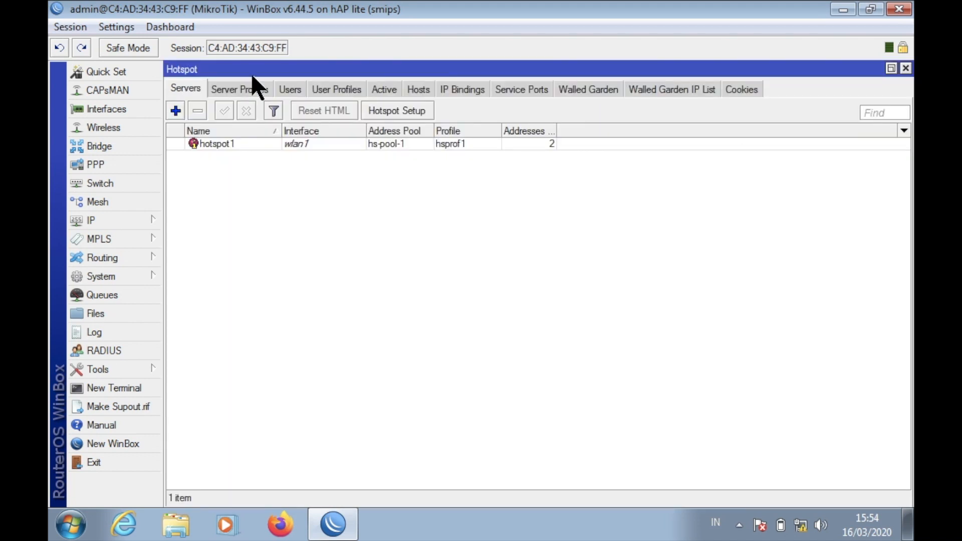
click(299, 90)
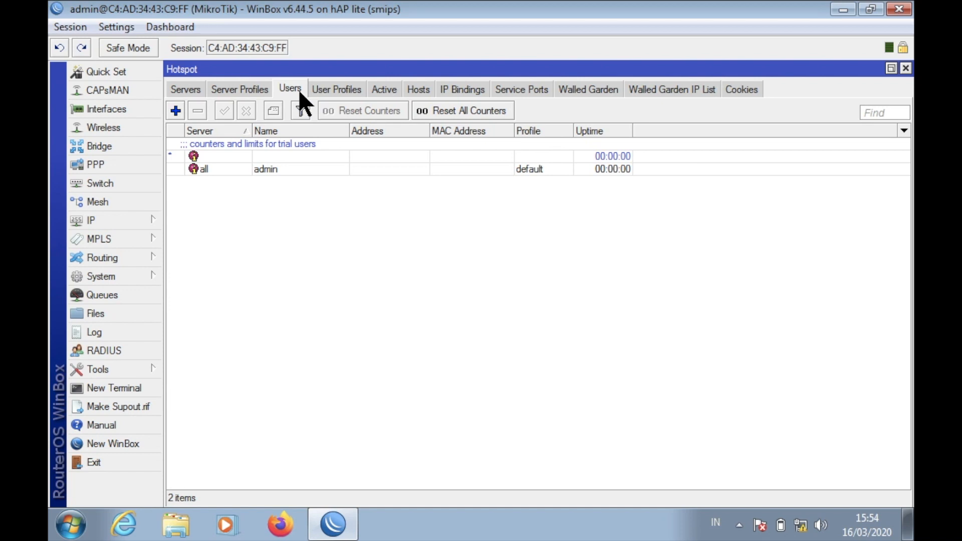
Create the kepalasekolah user profile with a 512k/512k rate limit.
click(335, 88)
click(176, 111)
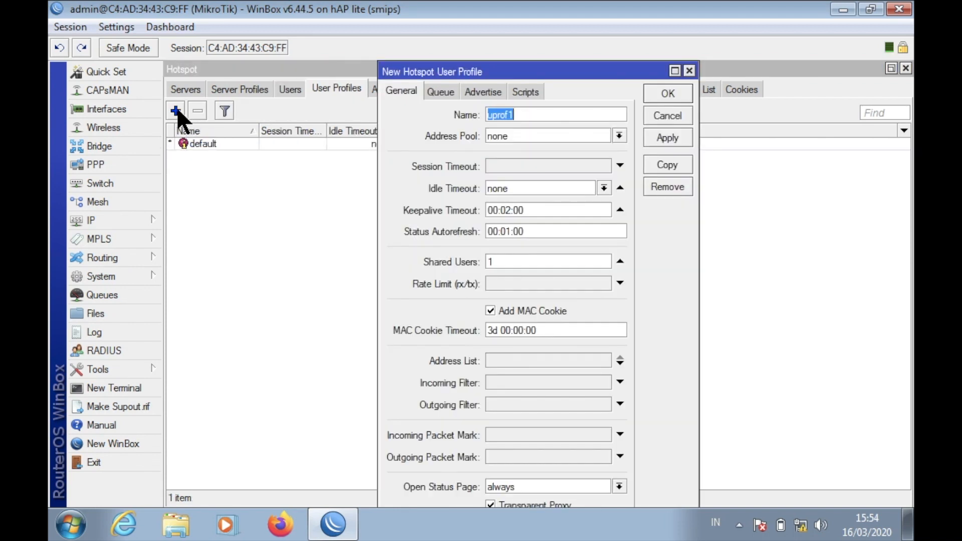
key(BackSpace)
text(kep)
text(alasekolah)
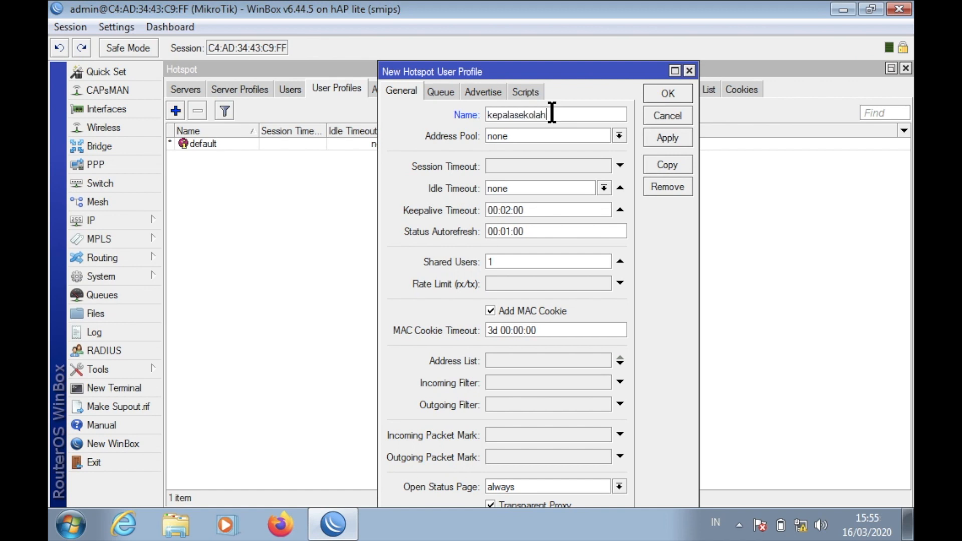
click(511, 283)
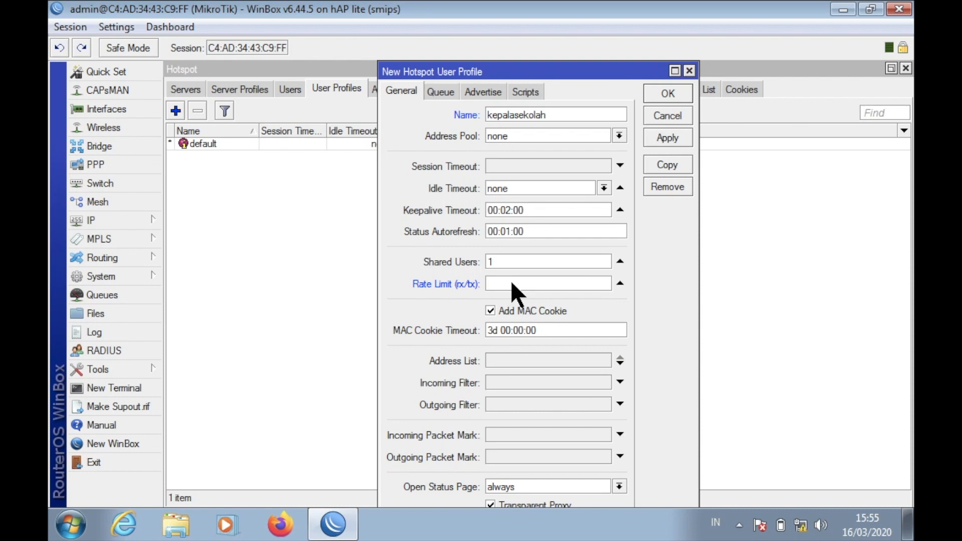
text(512k/512k)
click(491, 310)
click(675, 136)
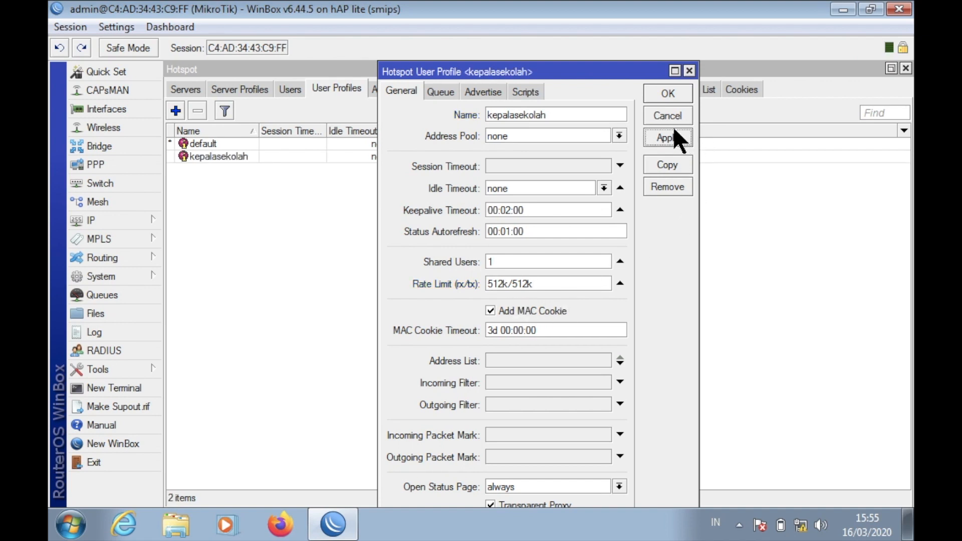
click(673, 93)
Check the Guru speed in the task document and create a guru profile limited to 256k/256k.
key(ctrl+Left)
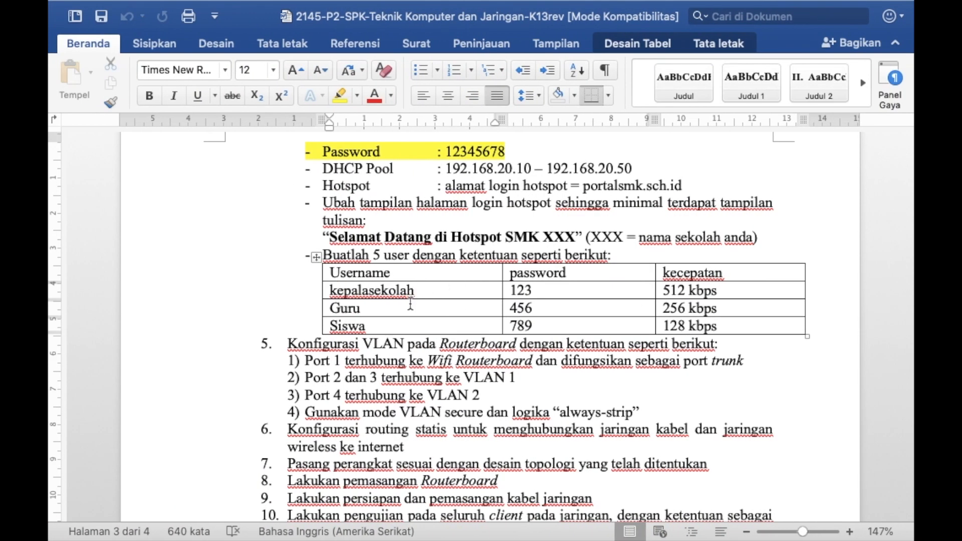
click(409, 308)
key(ctrl+Right)
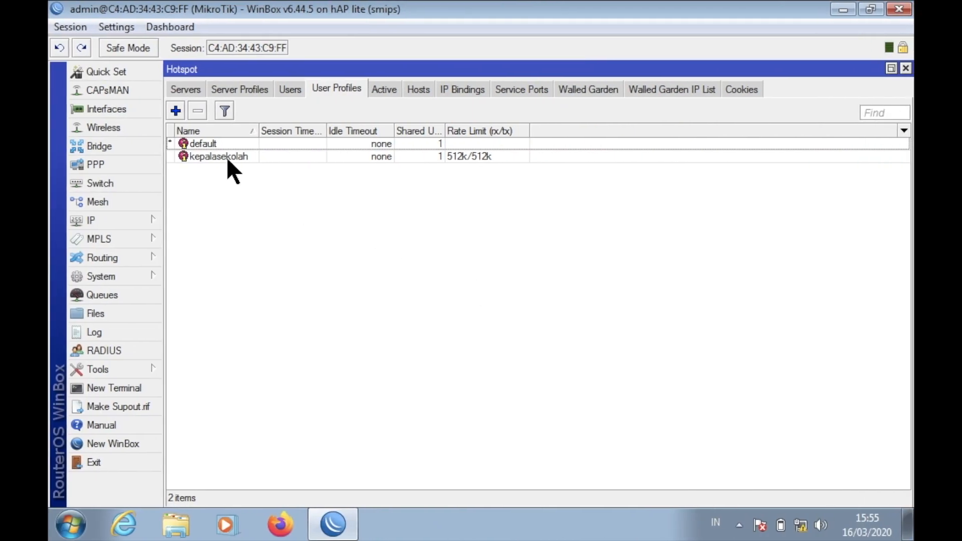
click(176, 110)
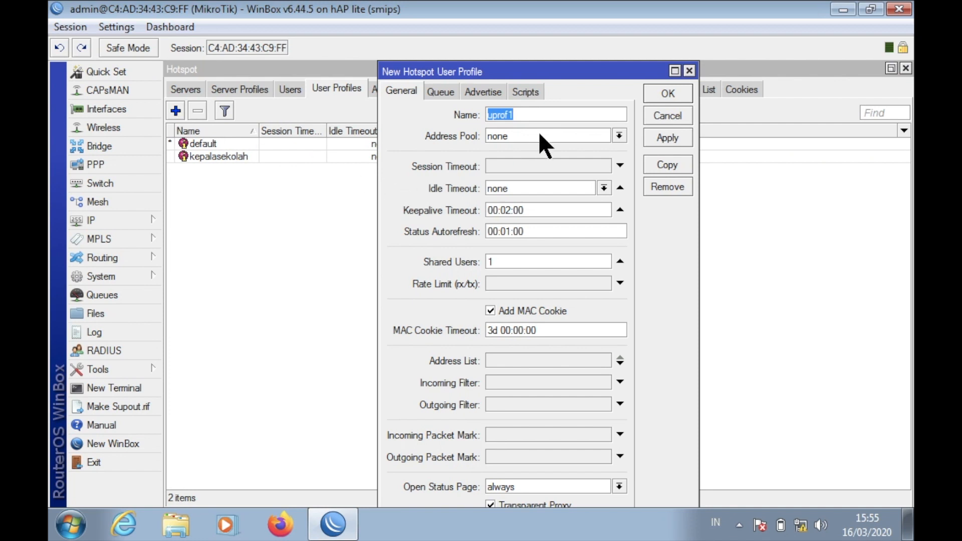
text(guru)
click(543, 282)
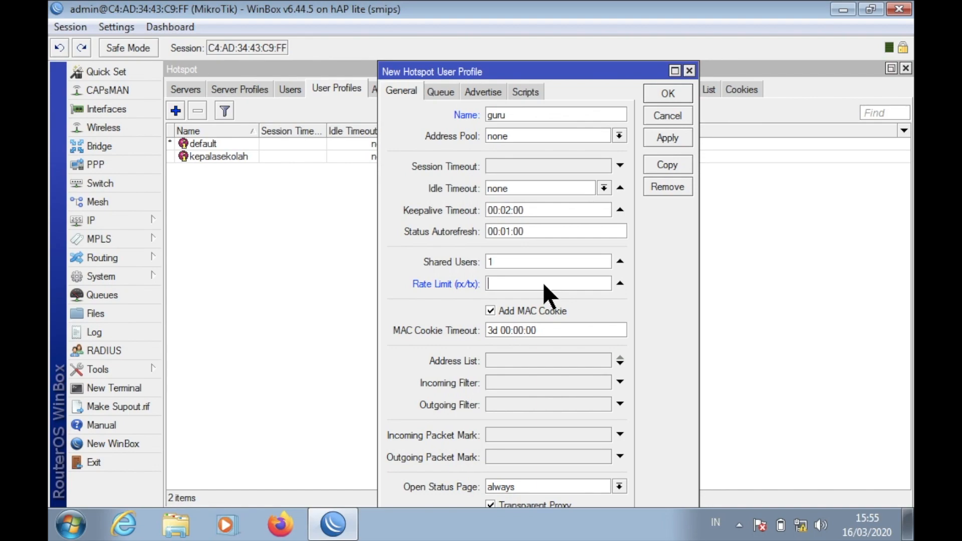
key(ctrl+Left)
key(ctrl+Right)
text(256k/)
click(685, 136)
click(682, 101)
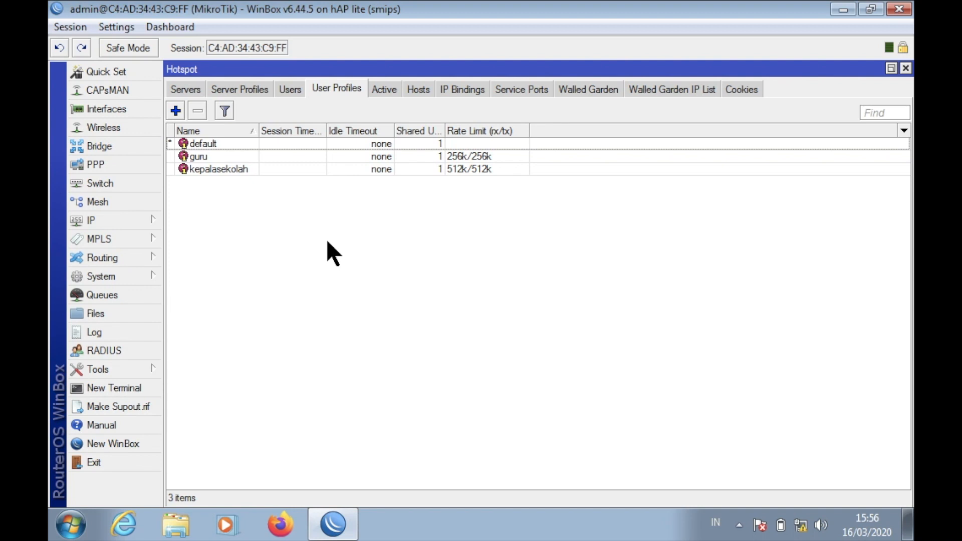
Create the siswa profile with a 128k/128k rate limit.
click(176, 111)
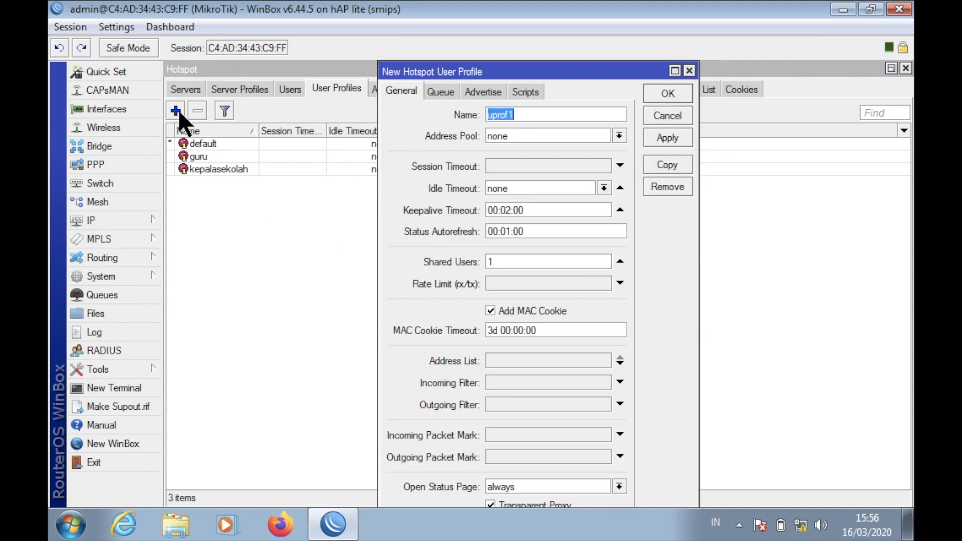
click(533, 284)
text(128k/128)
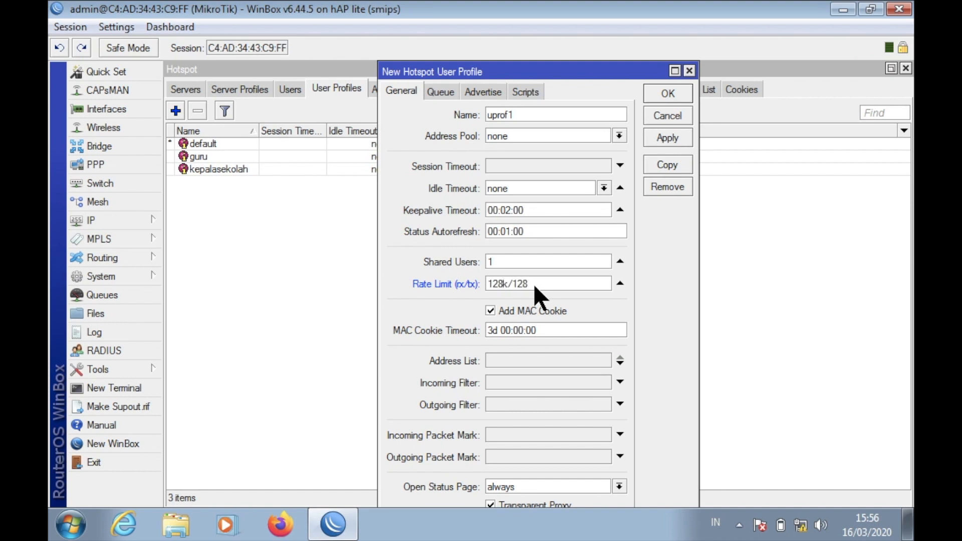
key(BackSpace)
key(BackSpace)
key(BackSpace)
key(BackSpace)
key(BackSpace)
key(BackSpace)
text(siswa)
click(670, 94)
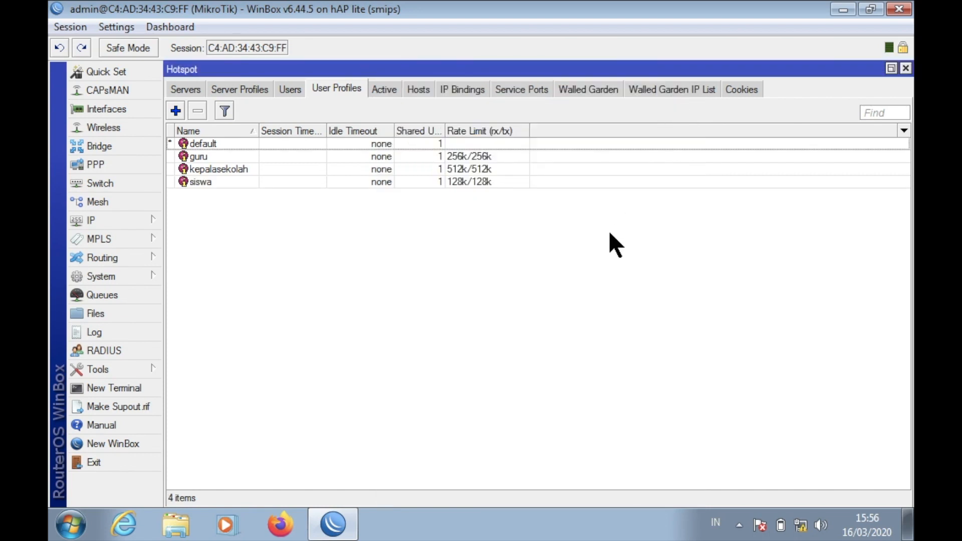
Add hotspot user kepalasekolah with its password and kepalasekolah profile, showing passwords in plain text.
click(288, 90)
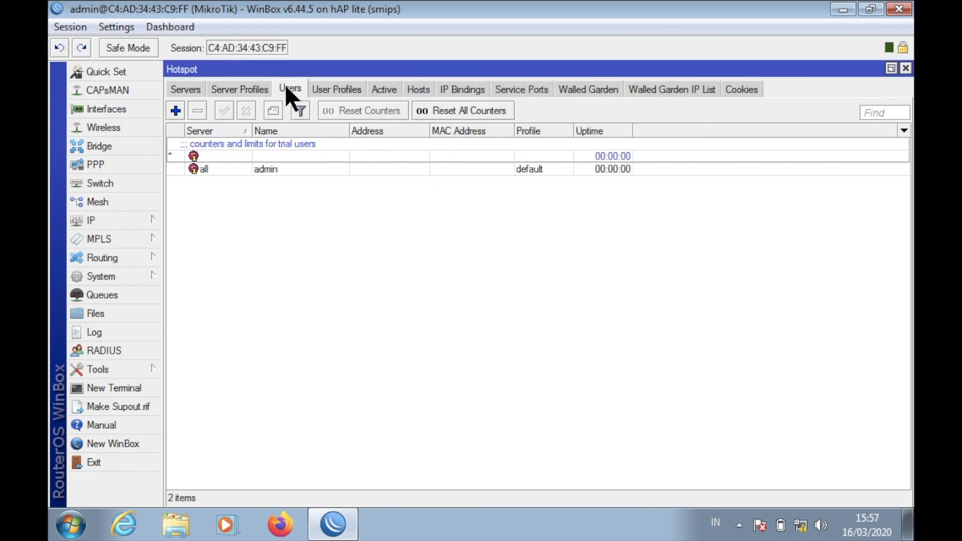
click(176, 110)
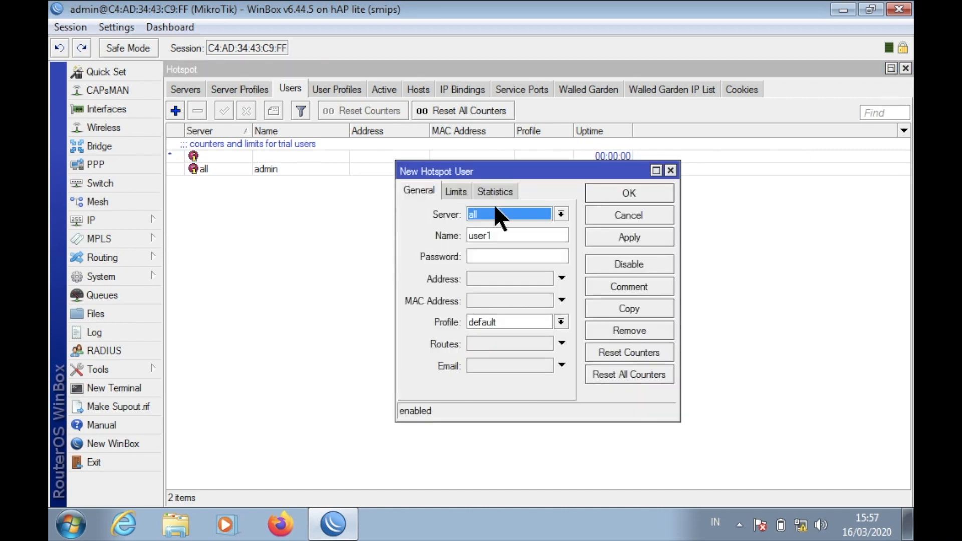
click(512, 239)
key(BackSpace)
key(BackSpace)
key(BackSpace)
key(BackSpace)
key(BackSpace)
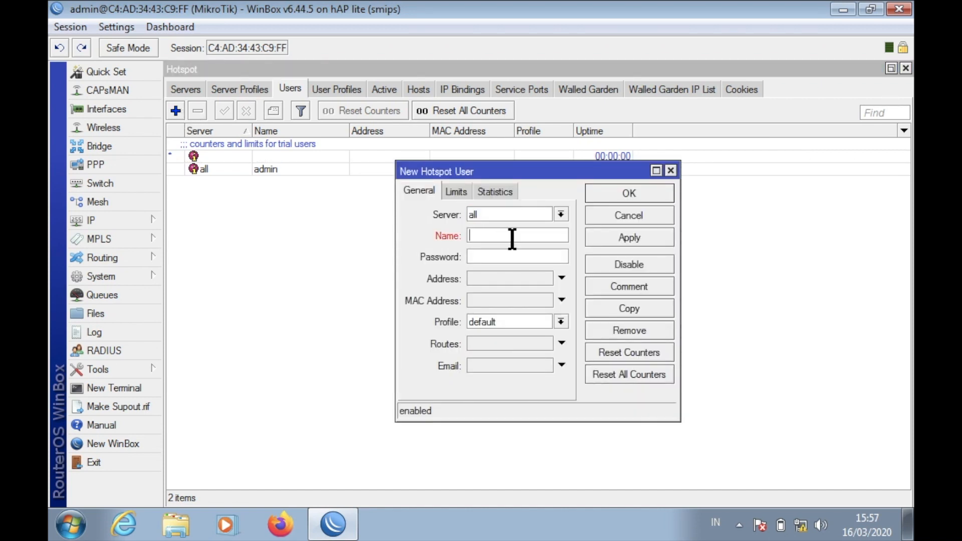
text(kepalasekolah)
click(545, 256)
text(123)
click(507, 320)
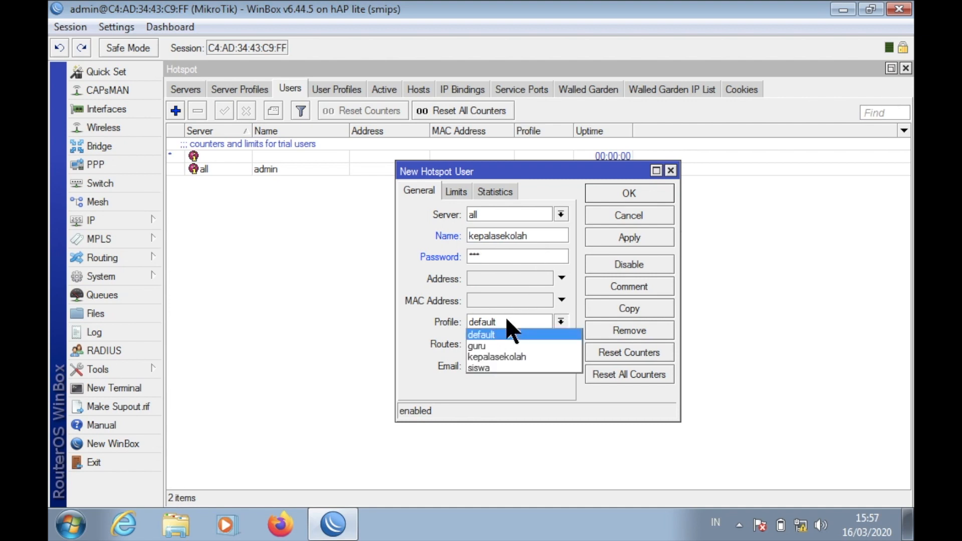
click(503, 354)
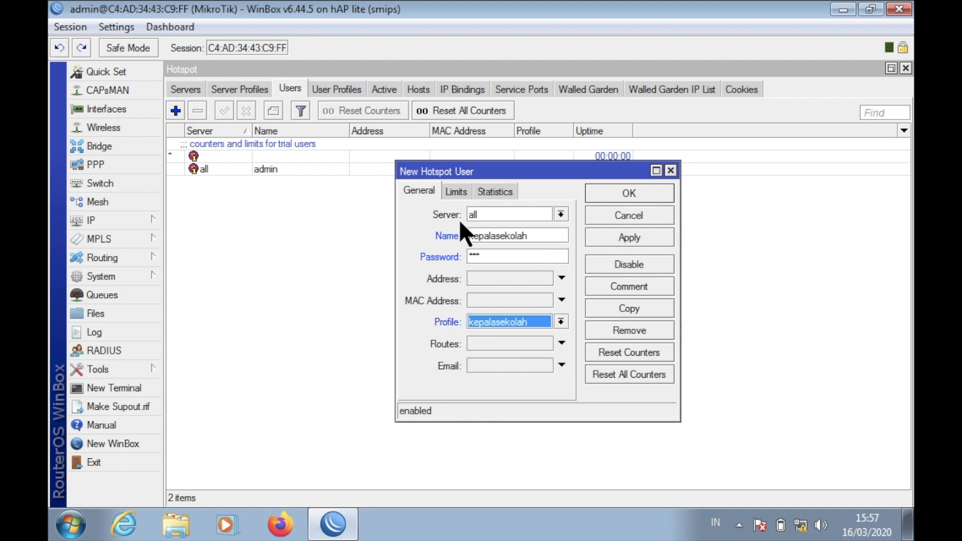
click(122, 26)
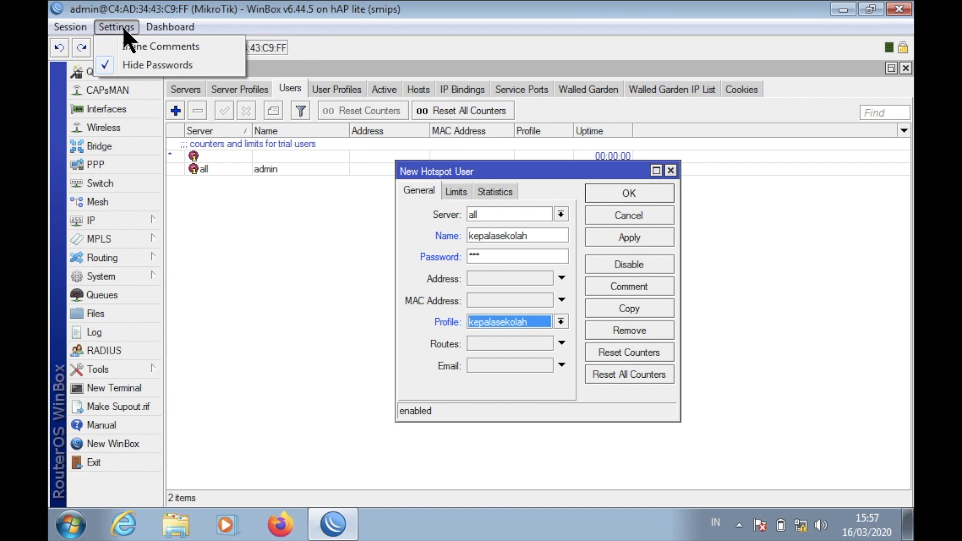
click(123, 64)
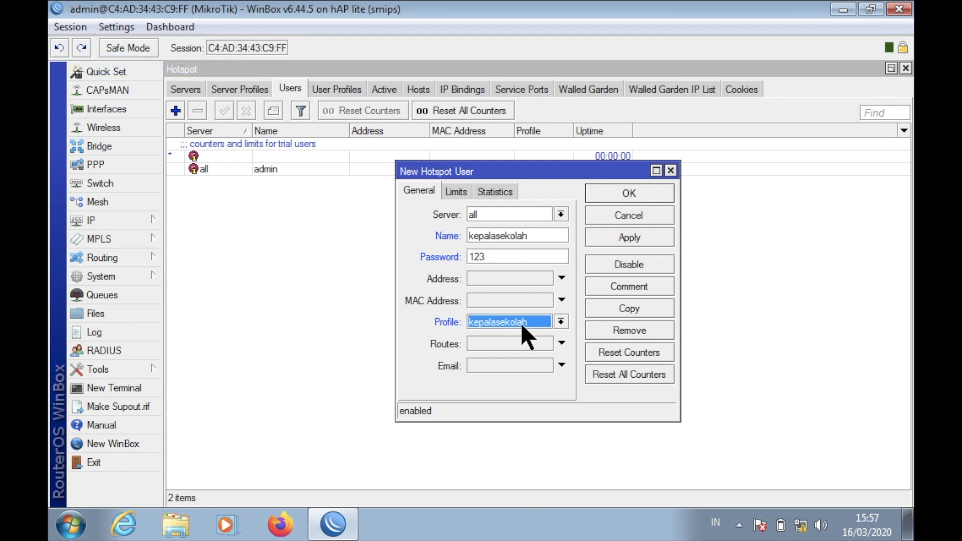
click(641, 194)
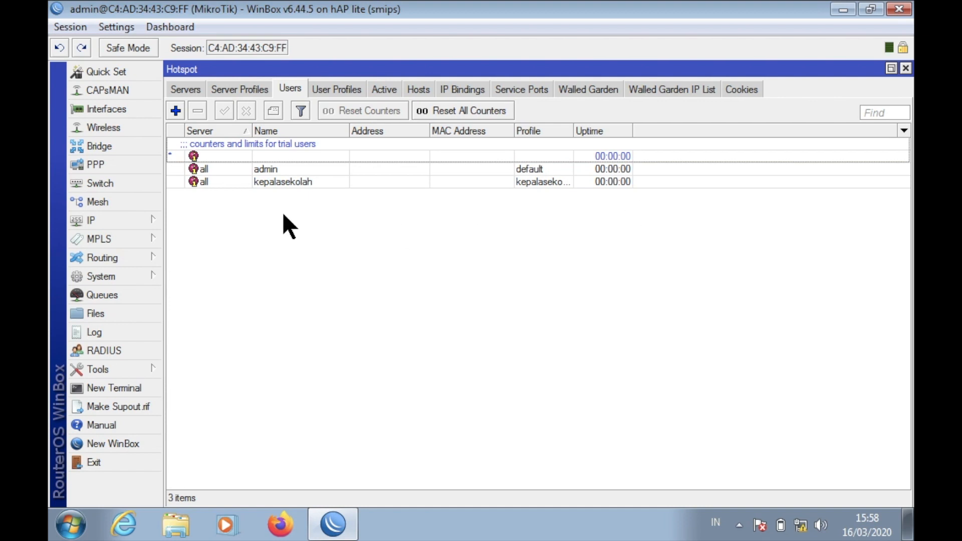
Add hotspot user guru with its password on the guru profile.
click(175, 111)
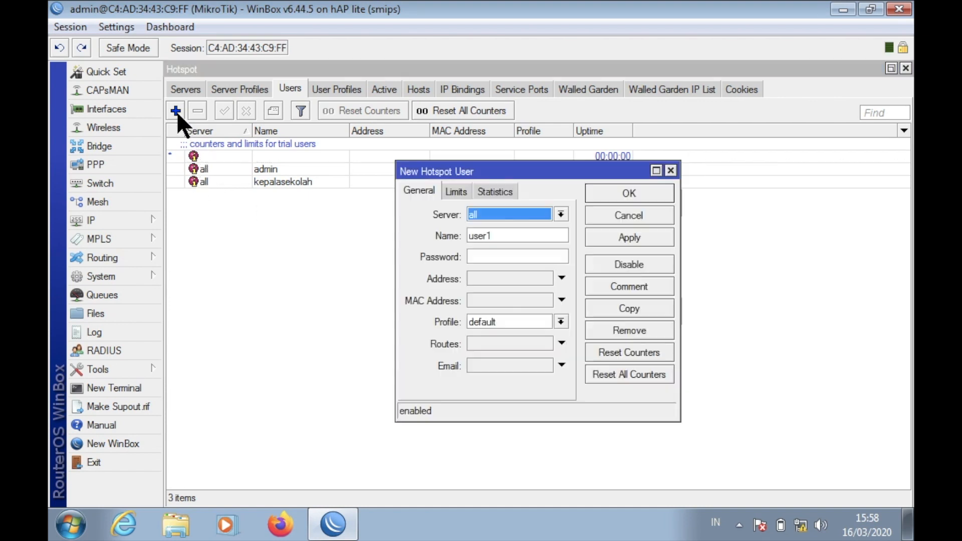
click(516, 236)
key(BackSpace)
key(BackSpace)
key(BackSpace)
key(BackSpace)
key(BackSpace)
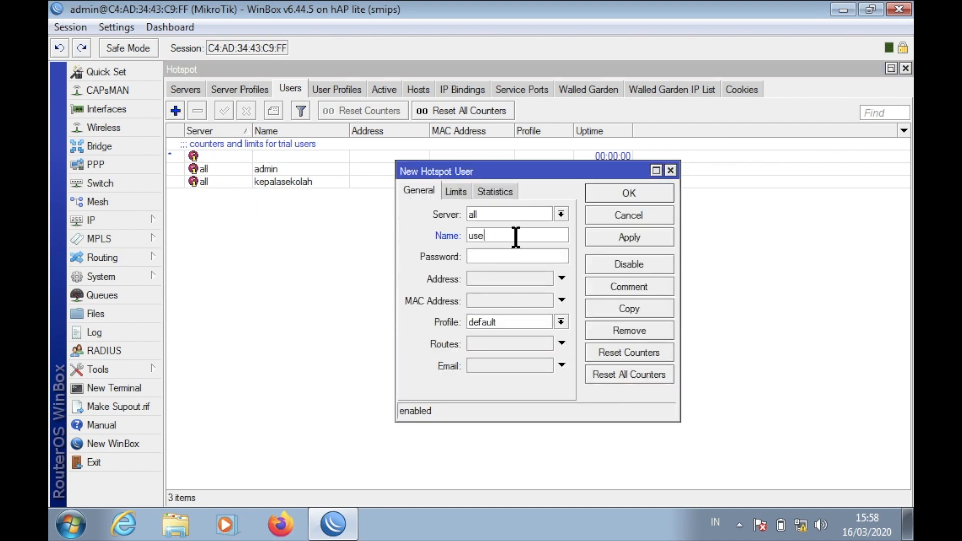
text(guru)
click(518, 255)
text(456)
click(513, 321)
click(509, 345)
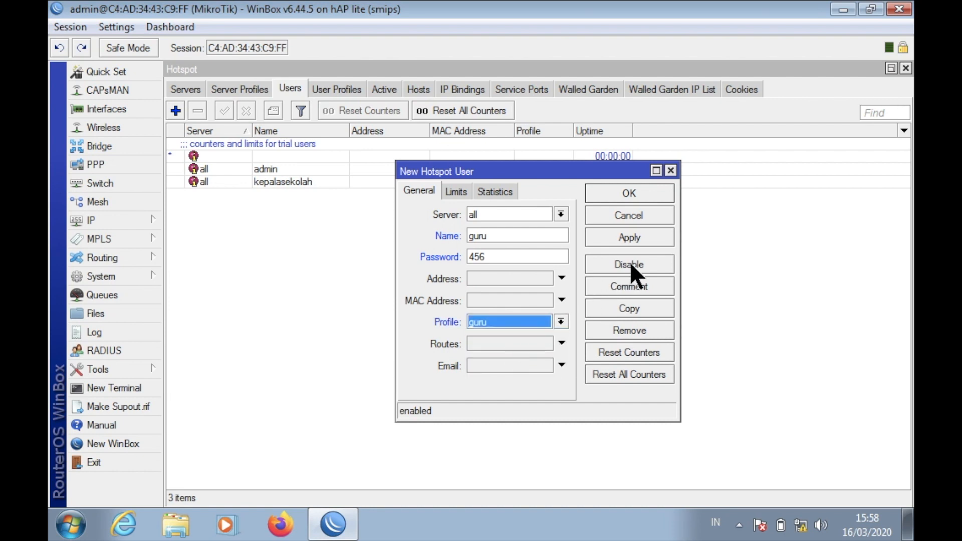
click(642, 244)
click(657, 194)
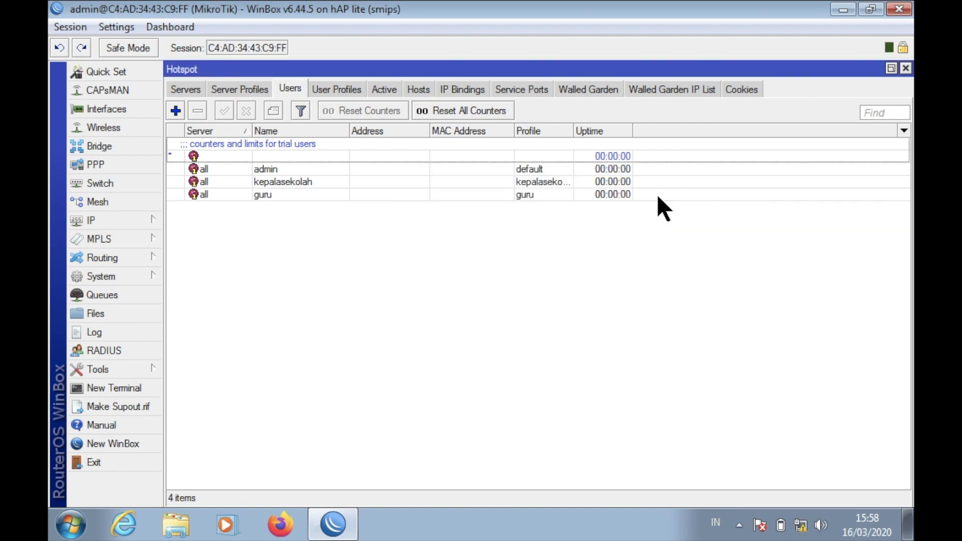
Add hotspot user siswa with its password on the siswa profile.
click(177, 112)
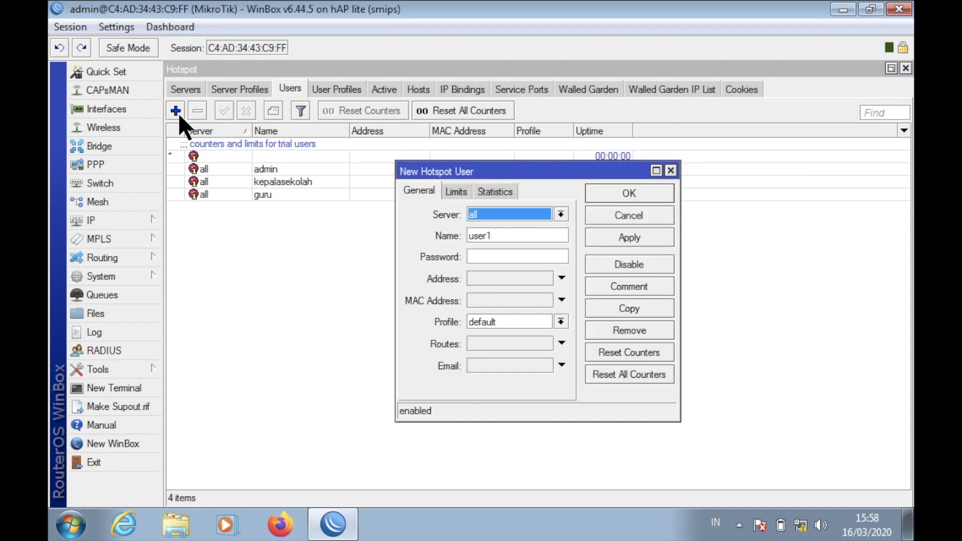
click(526, 238)
key(BackSpace)
key(BackSpace)
key(BackSpace)
key(BackSpace)
key(BackSpace)
text(siswa)
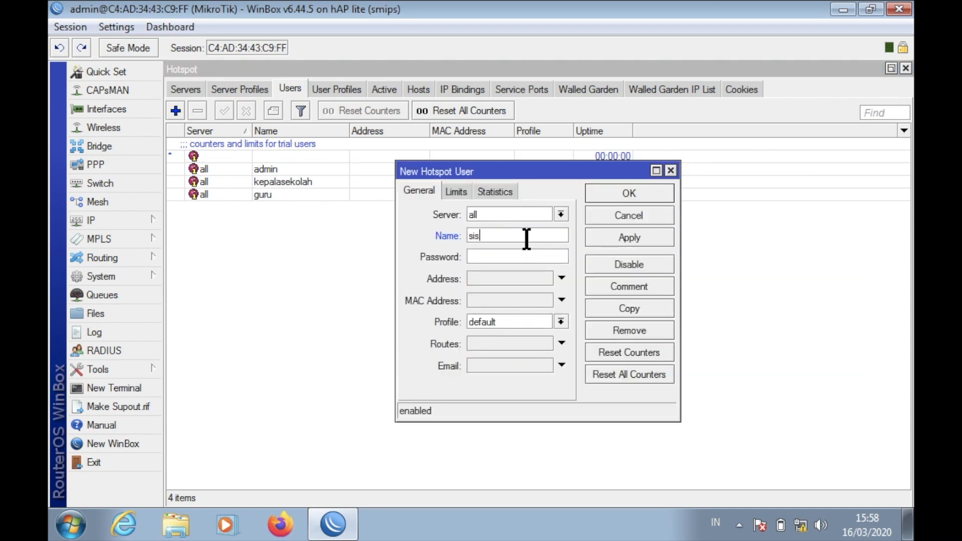
click(526, 258)
text(789)
click(534, 321)
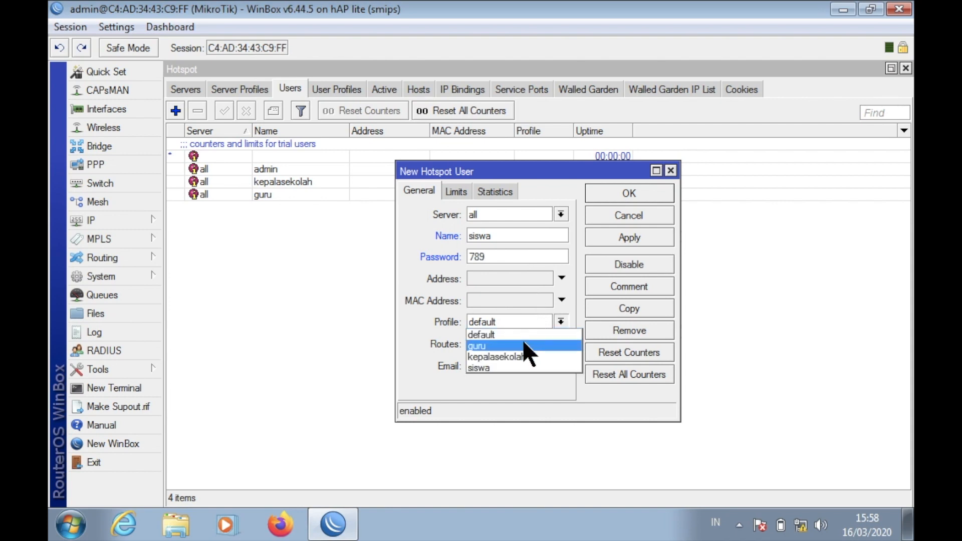
click(509, 367)
click(624, 195)
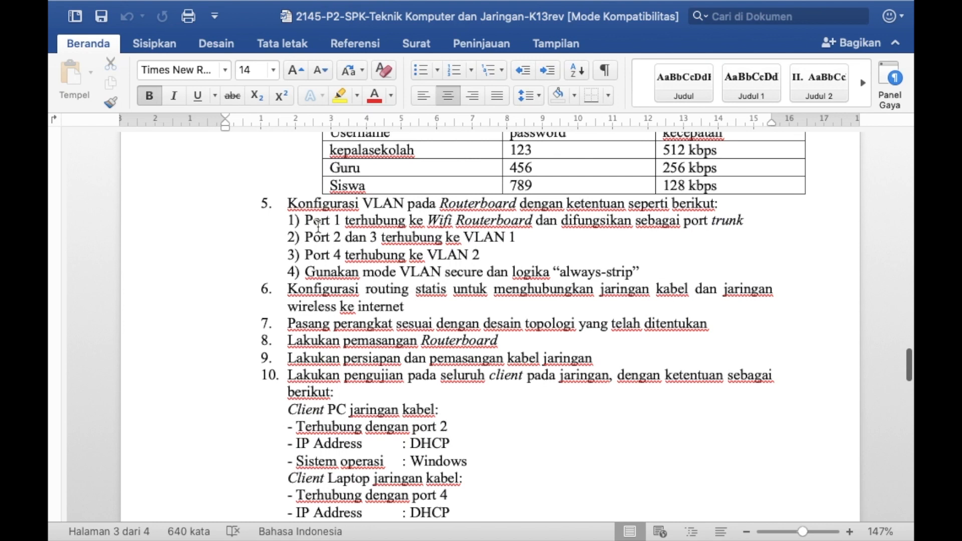
Scroll the Word task sheet down to the VLAN port rules.
scroll(319, 225, down, 1)
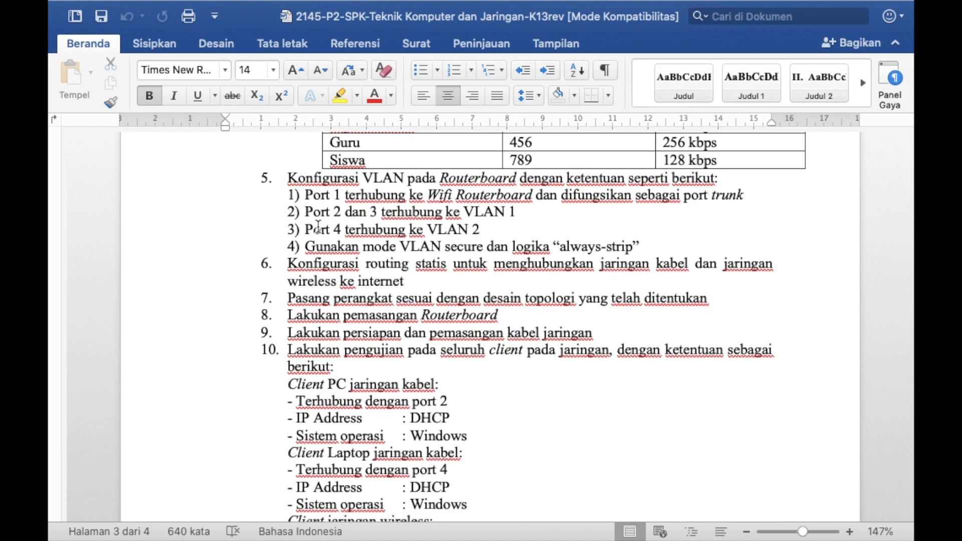
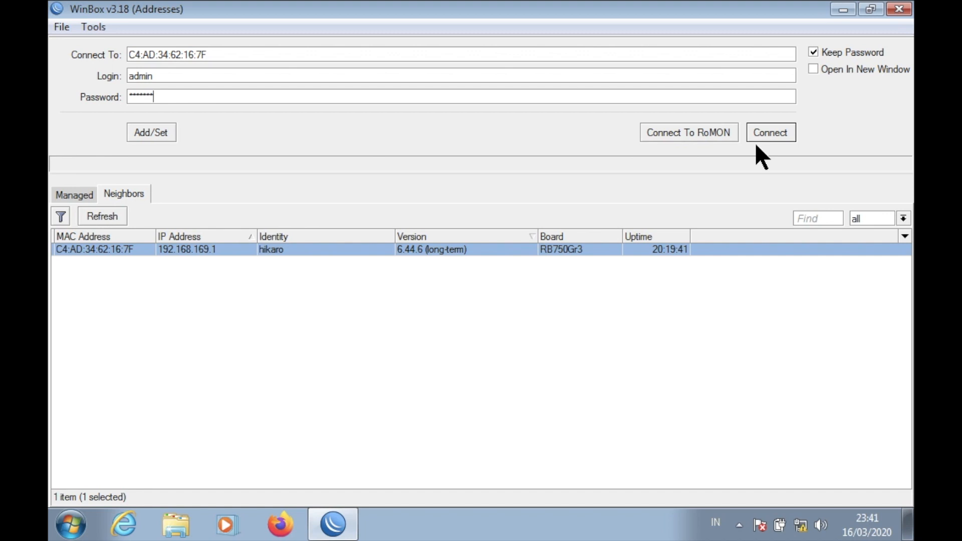
Connect to the first router and display the Firewall NAT rules list.
click(772, 131)
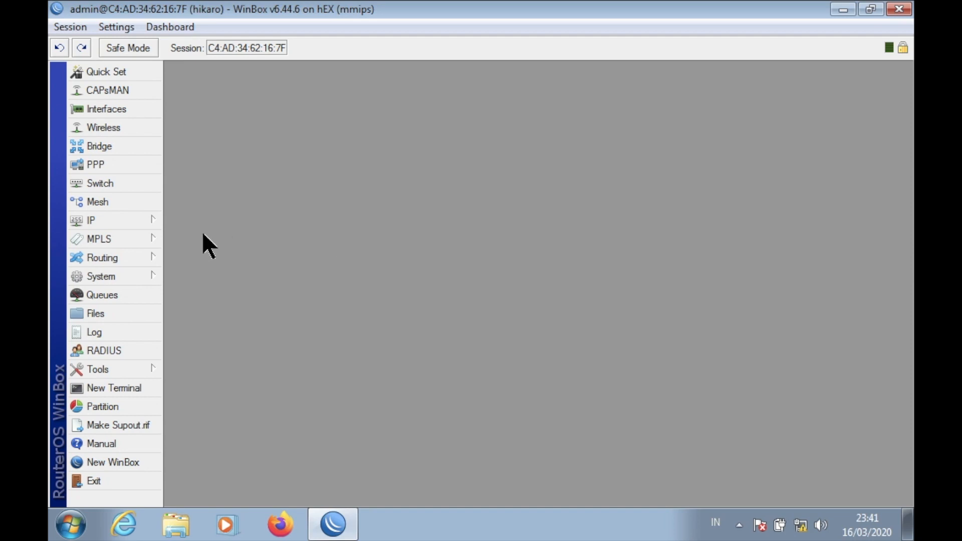
click(140, 219)
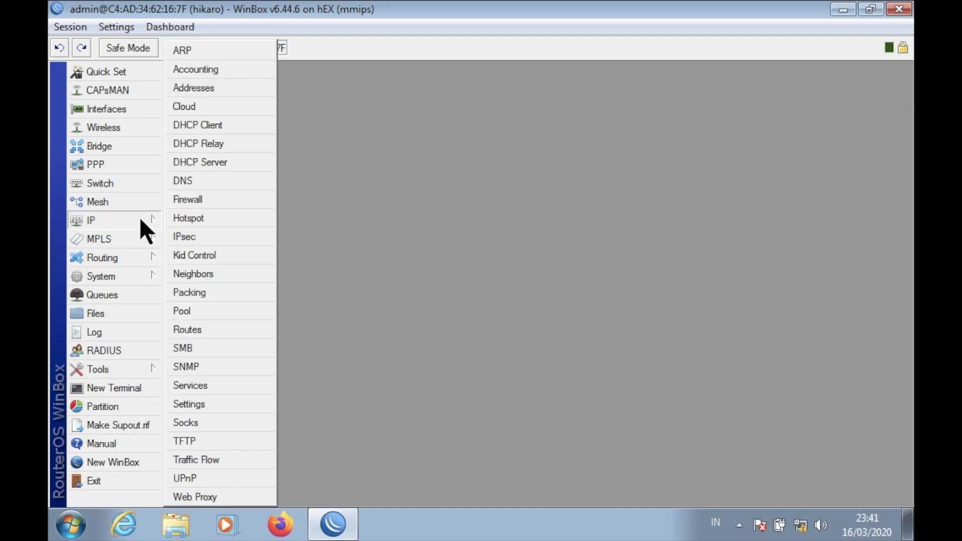
click(218, 200)
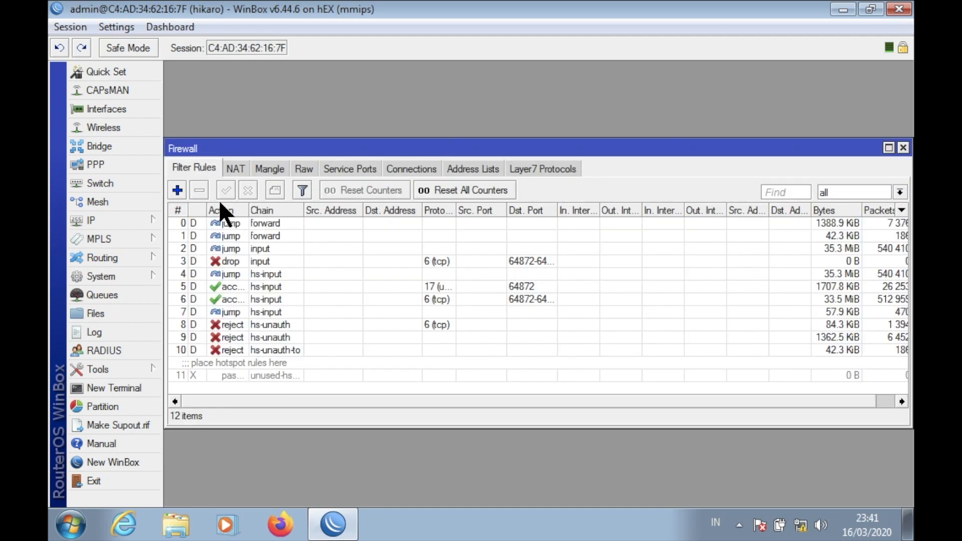
click(236, 165)
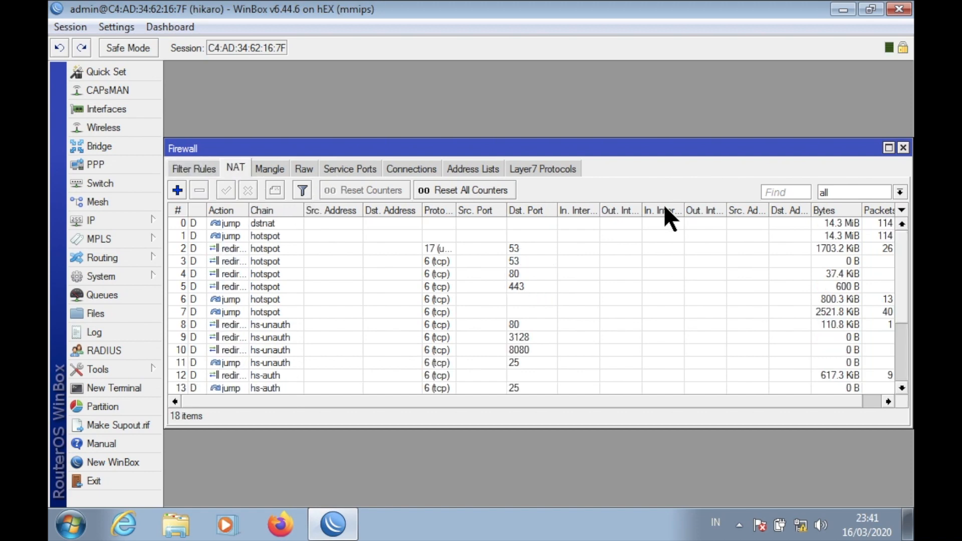
Add a srcnat masquerade rule for source address 192.168.40.0/24.
click(889, 148)
click(176, 111)
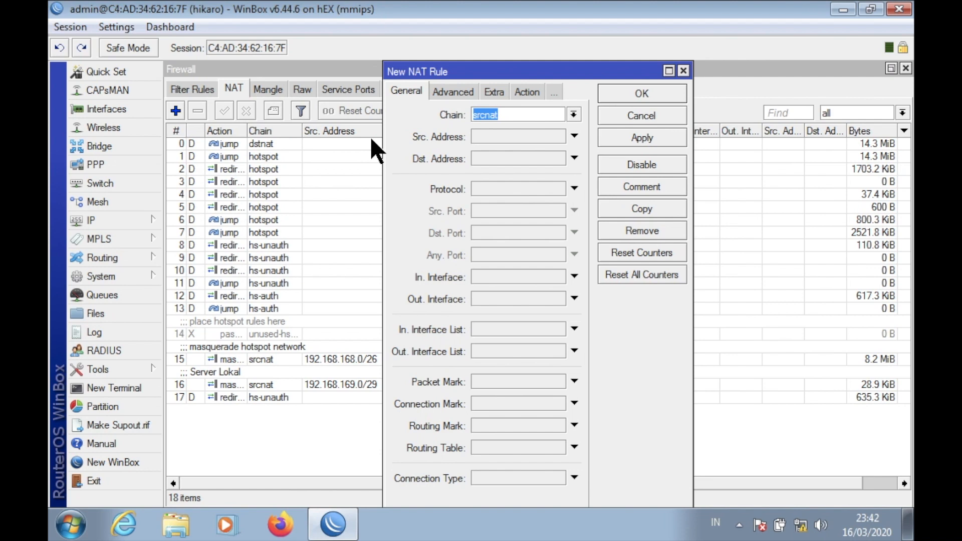
click(502, 138)
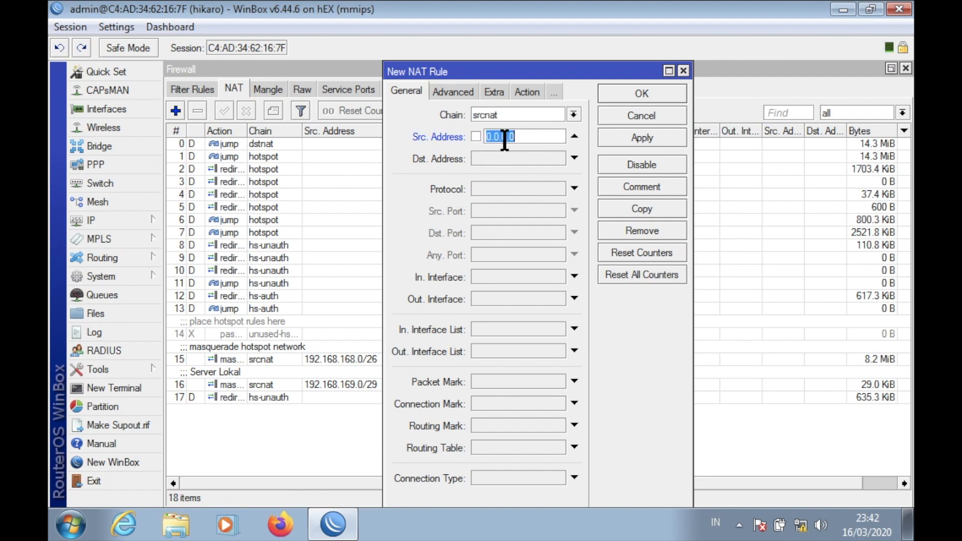
text(192.168.40.0/24)
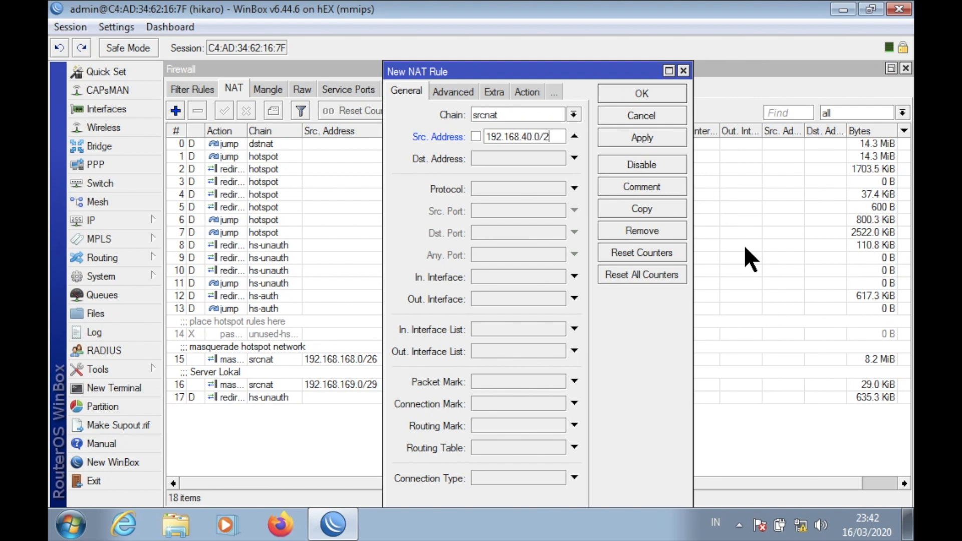
click(532, 88)
click(514, 114)
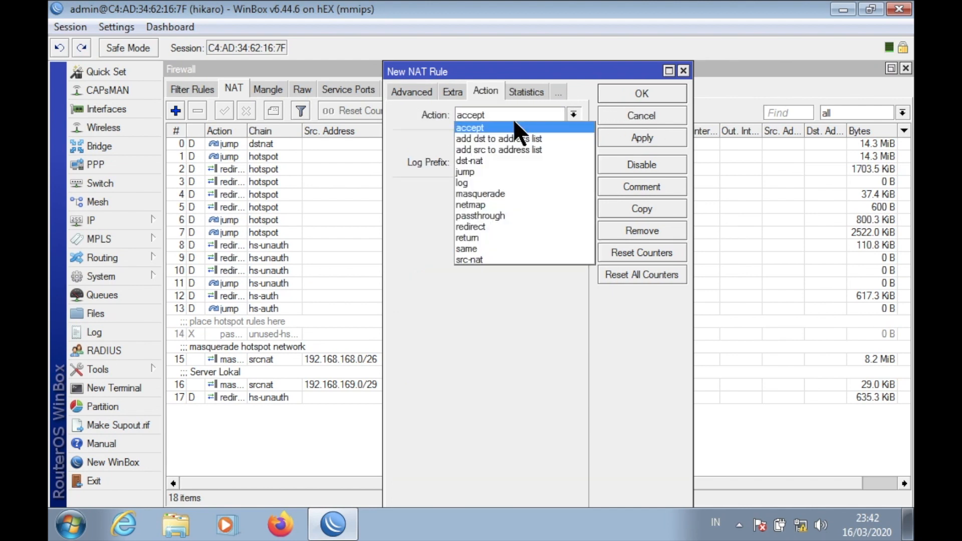
click(506, 191)
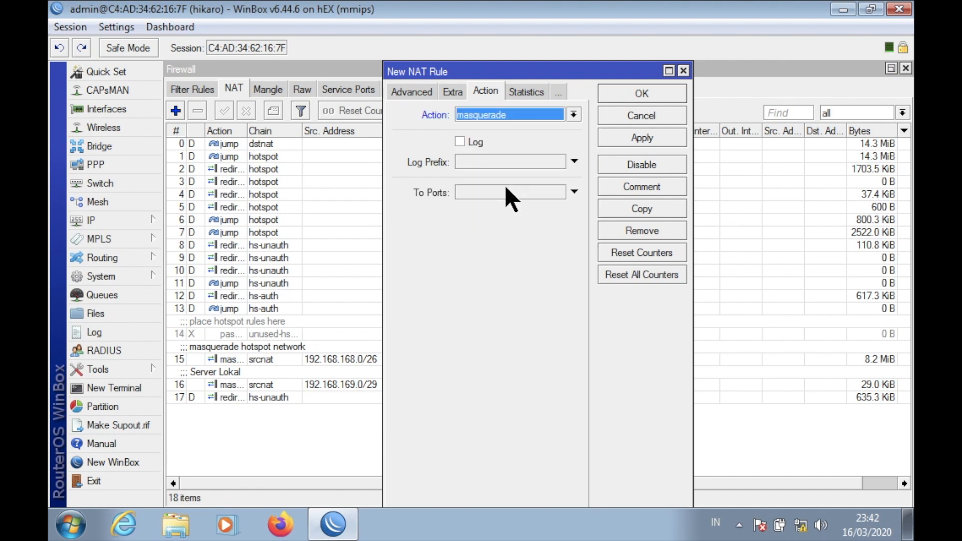
click(645, 93)
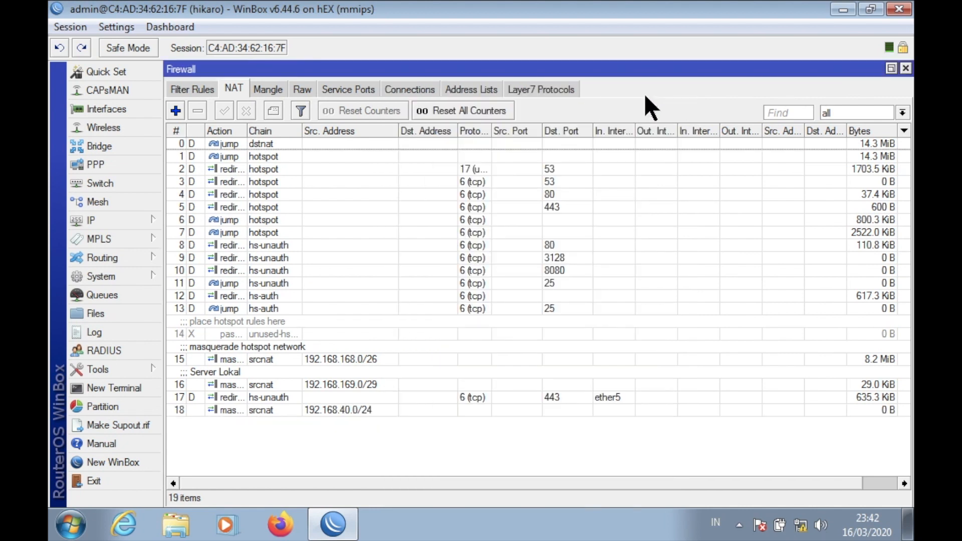
Add a masquerade rule for source 192.168.60.0/24, then close the Firewall window.
click(176, 111)
click(407, 91)
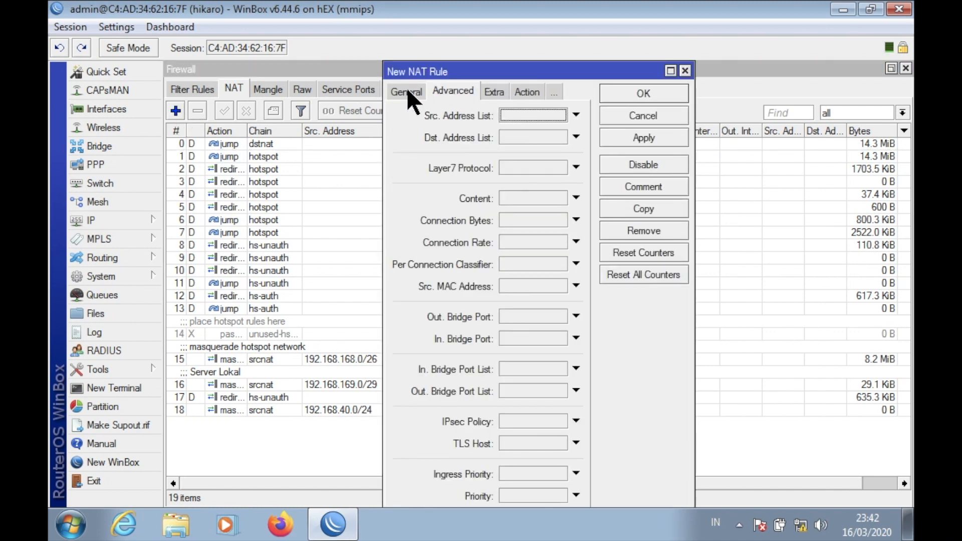
click(407, 90)
click(507, 131)
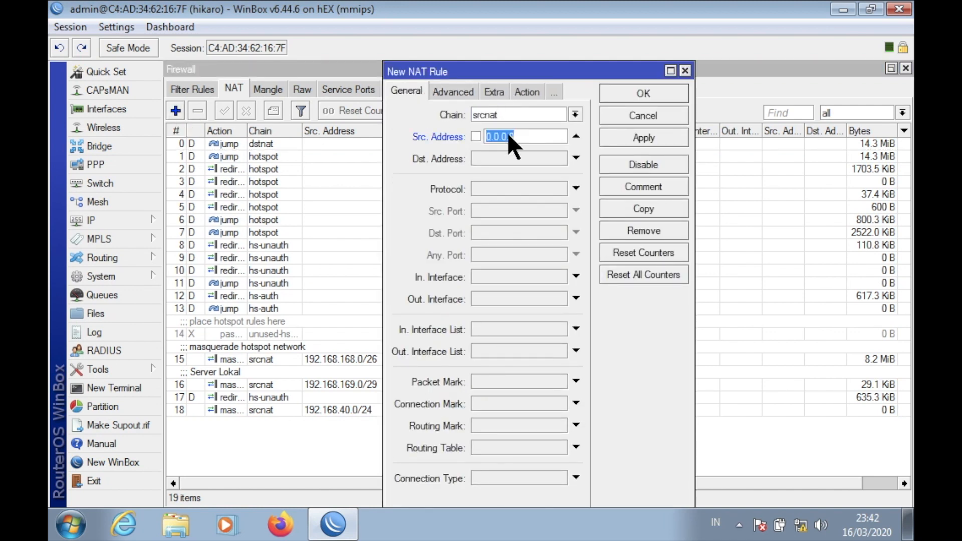
text(192.168.60.0/24)
click(524, 91)
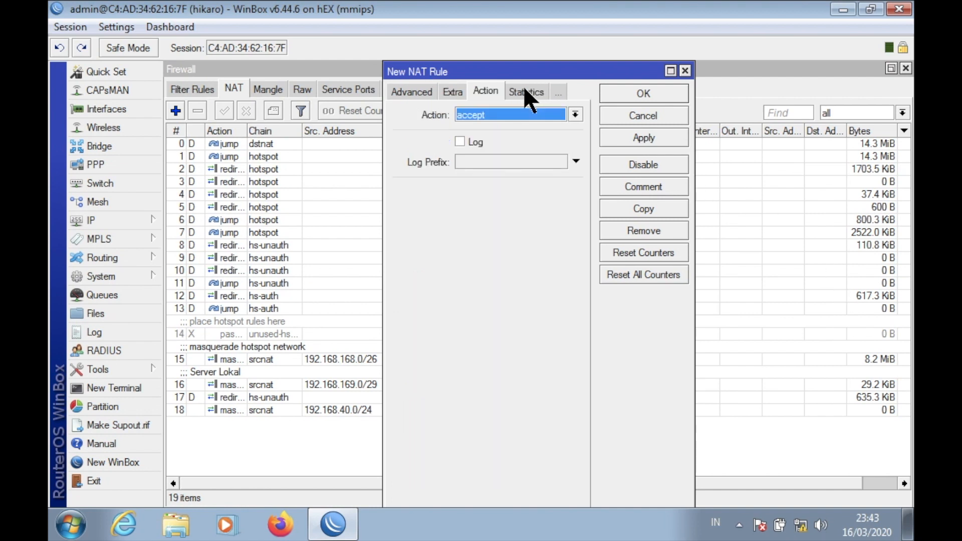
click(521, 114)
click(512, 190)
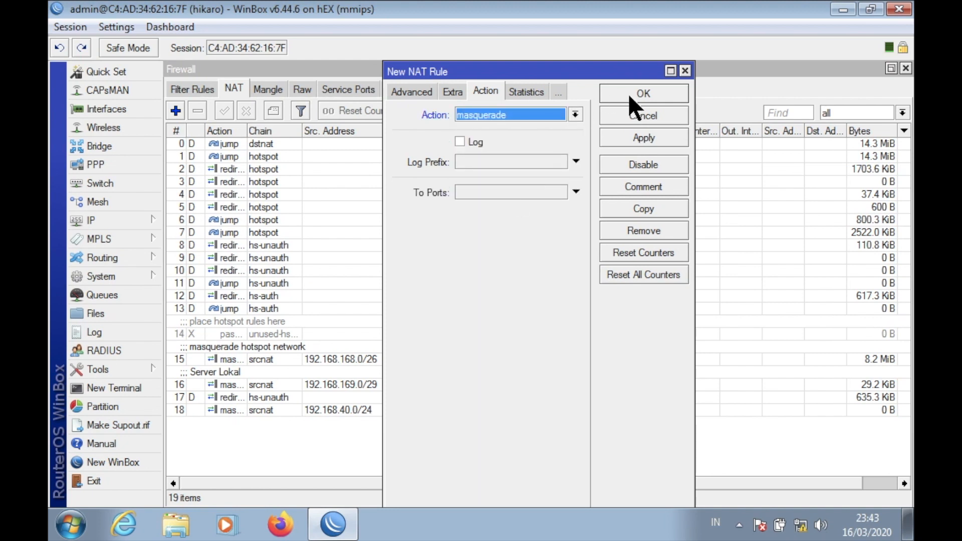
click(645, 92)
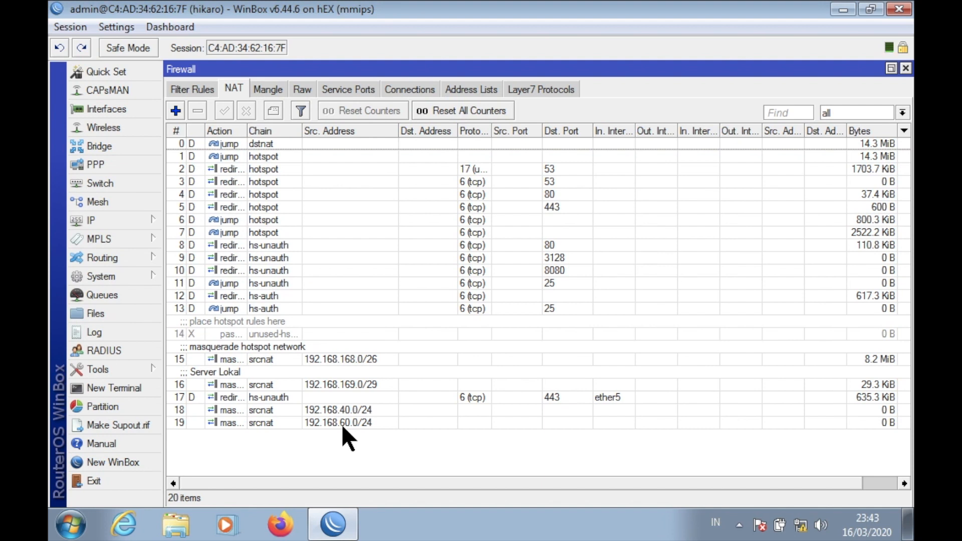
click(905, 68)
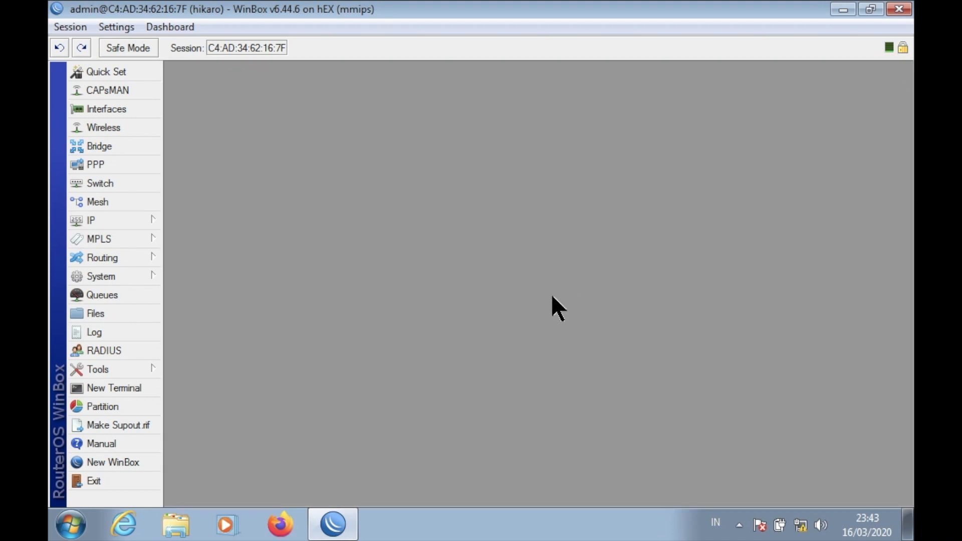
Exit the WinBox session with the first router.
click(139, 481)
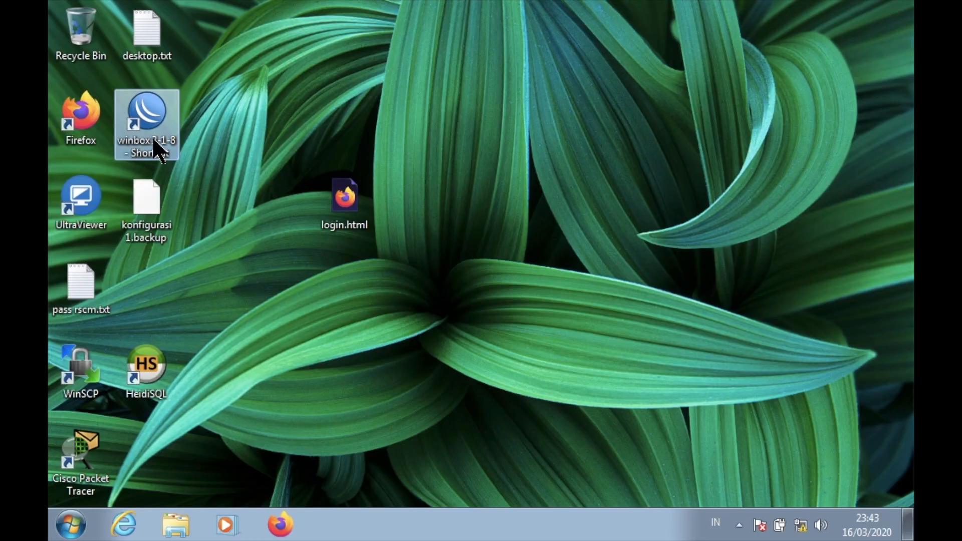
Launch WinBox and log in to the E4:8D hEX lite neighbor with an empty password.
double_click(149, 136)
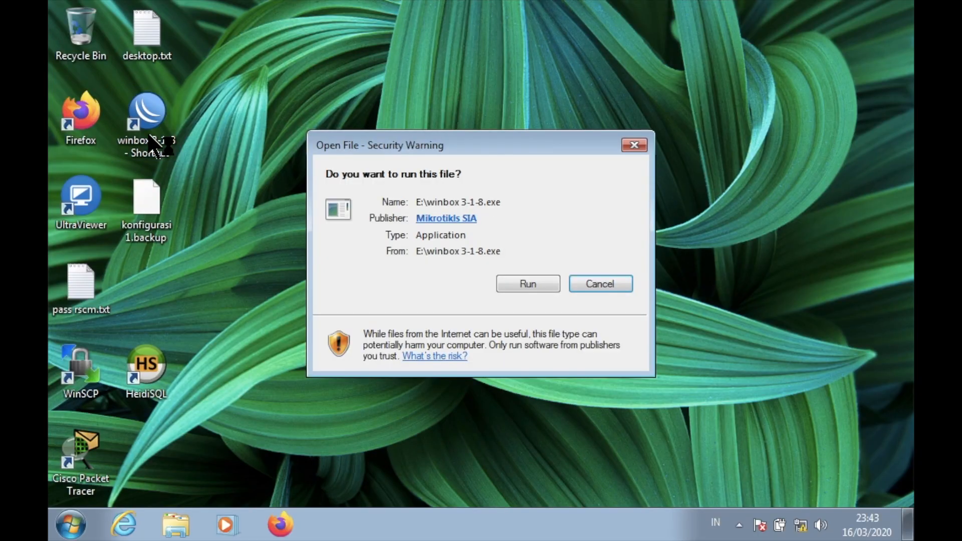
click(533, 284)
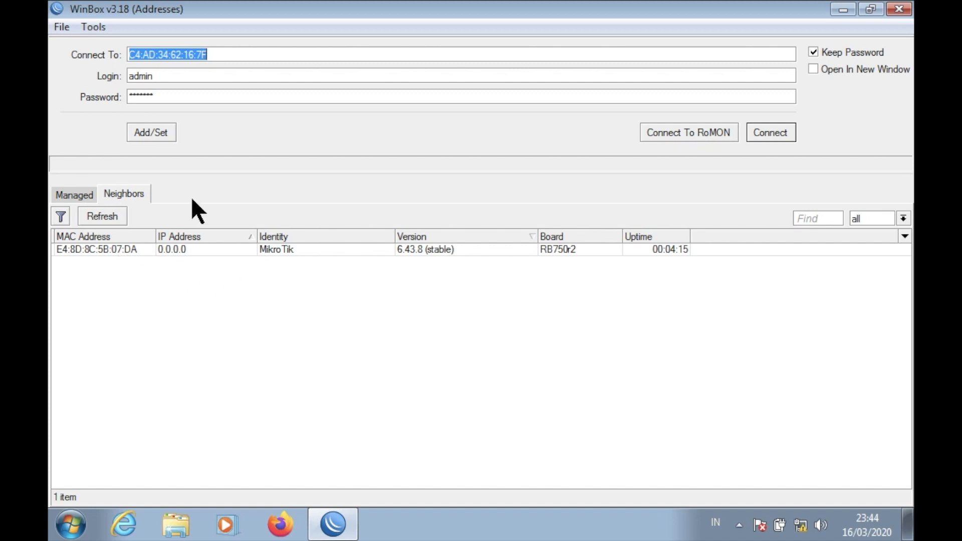
click(173, 97)
key(BackSpace)
key(BackSpace)
key(BackSpace)
key(BackSpace)
key(BackSpace)
key(BackSpace)
key(BackSpace)
key(BackSpace)
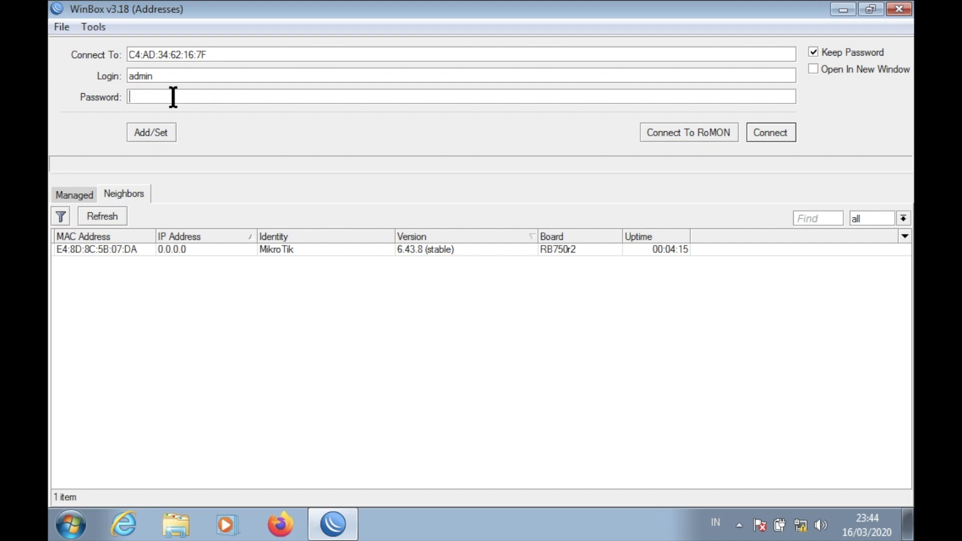
click(766, 138)
click(771, 129)
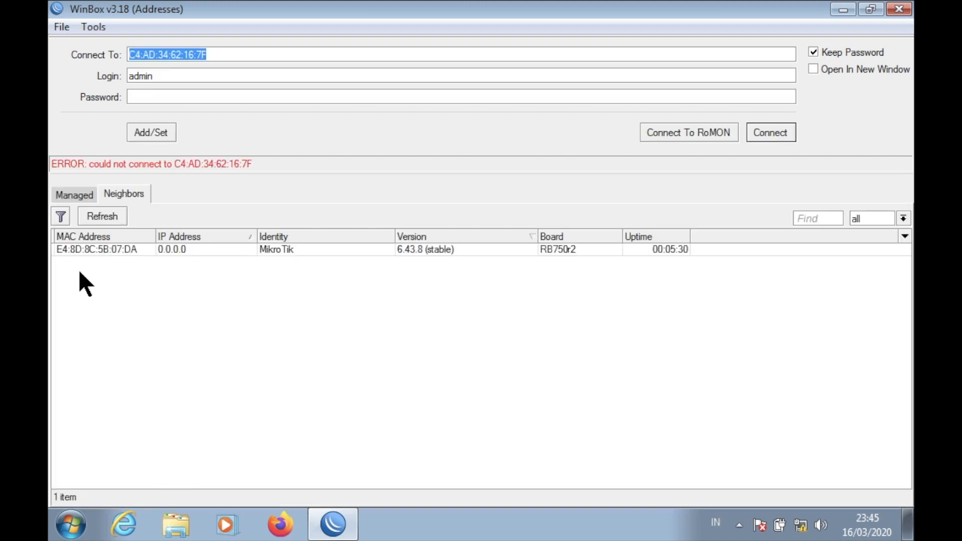
click(98, 249)
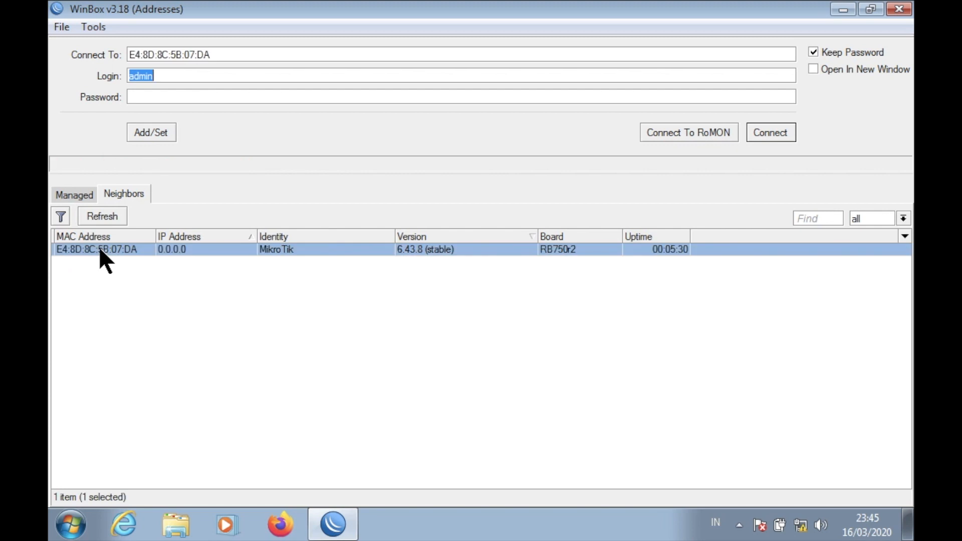
click(780, 137)
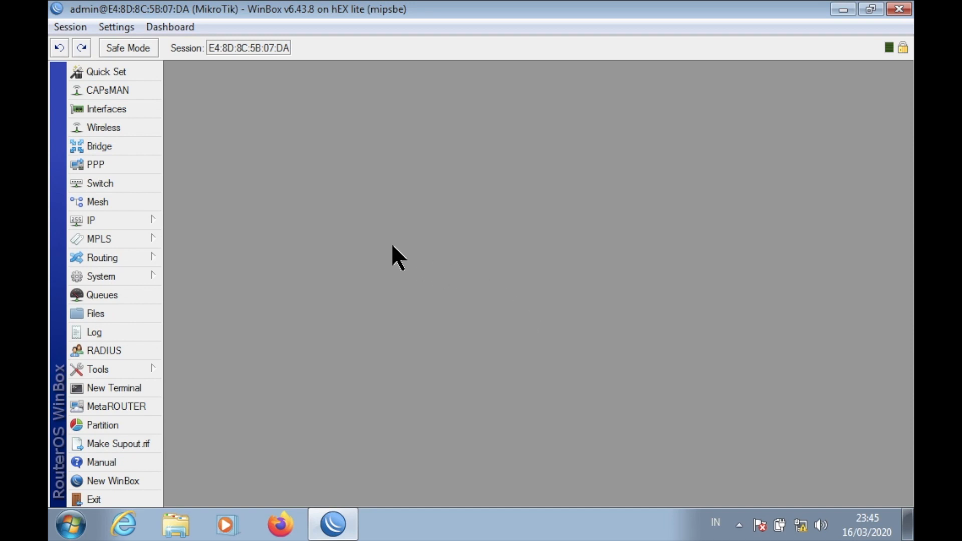
Create a bridge interface with the default name bridge1.
click(134, 146)
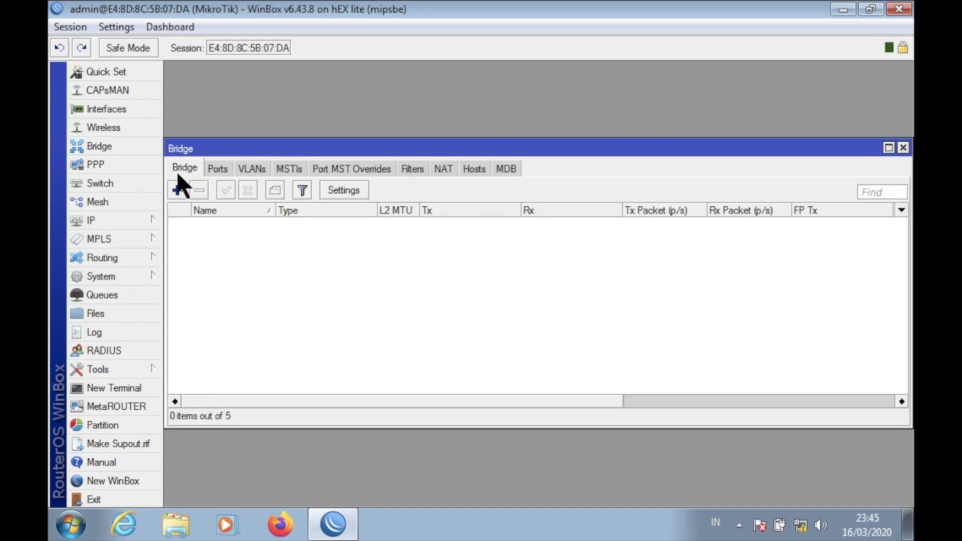
click(177, 189)
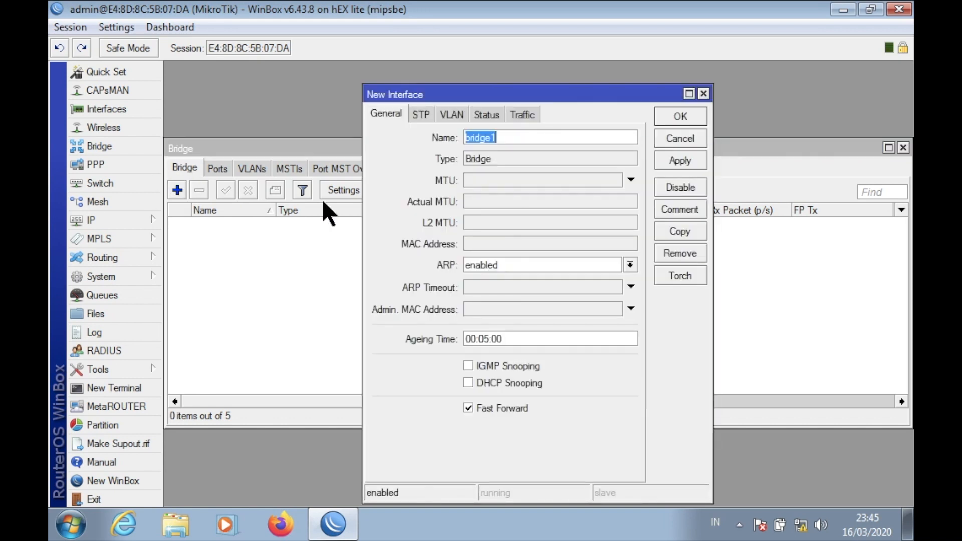
click(531, 136)
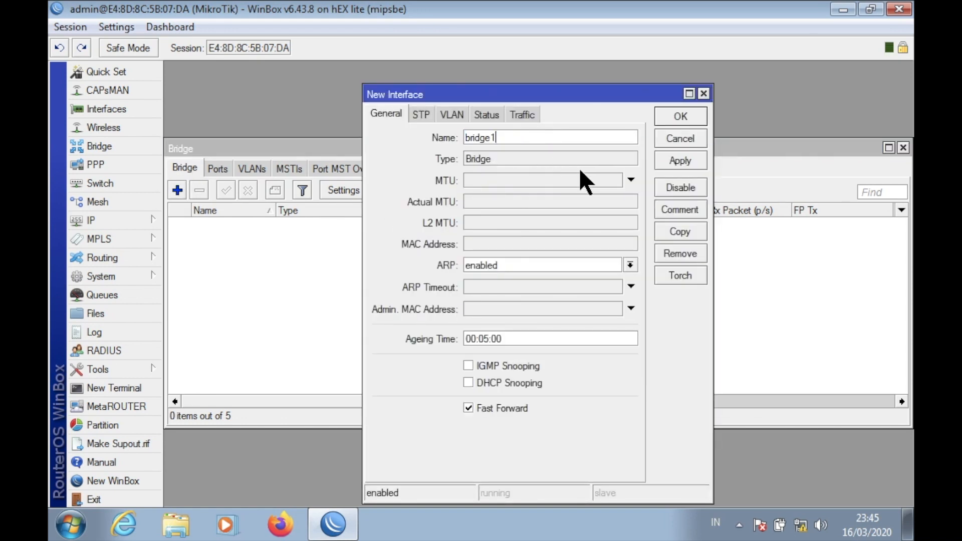
click(681, 118)
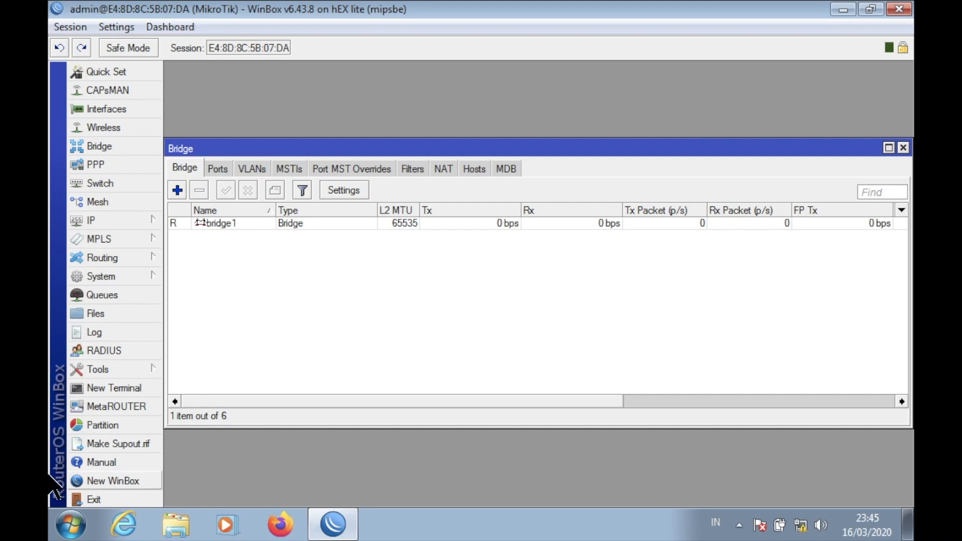
Add ether2 and ether3 as member ports of bridge1.
click(217, 169)
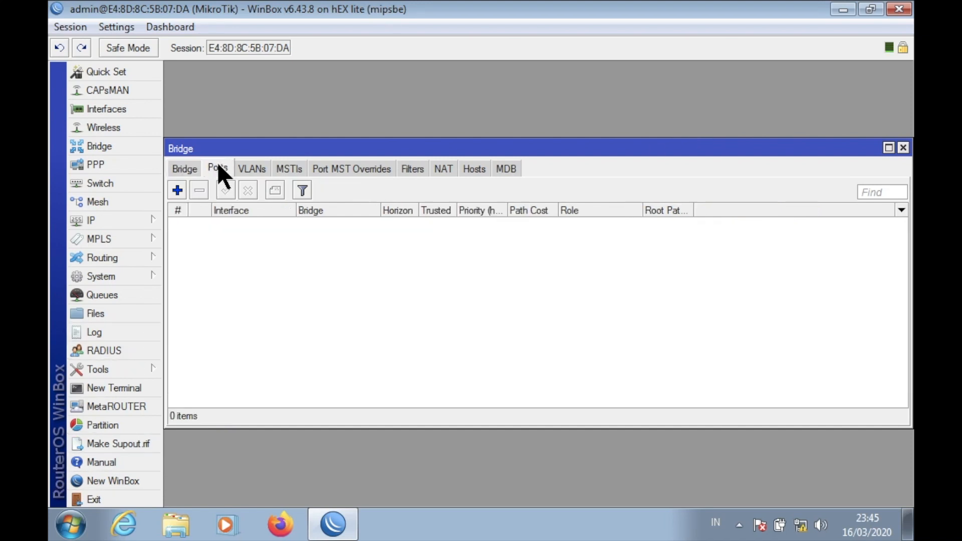
click(178, 192)
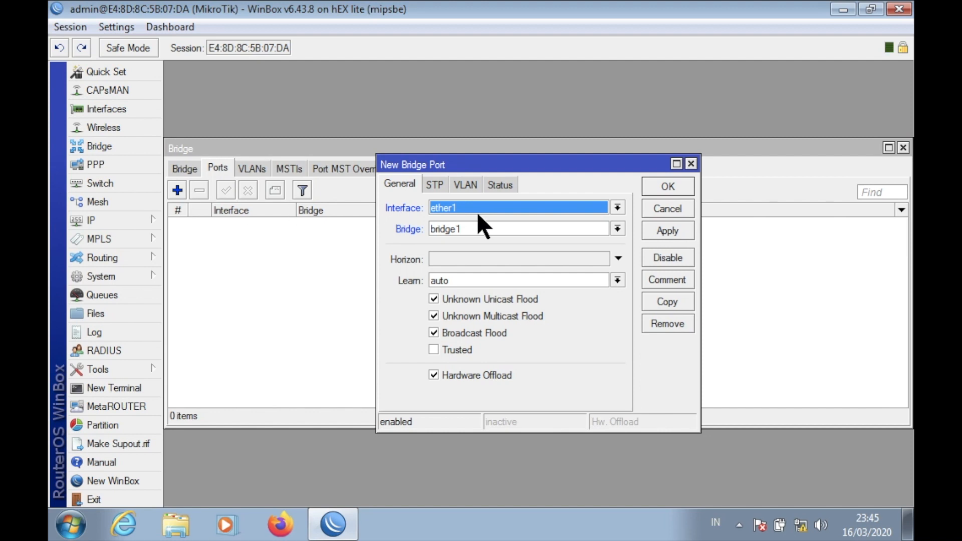
click(652, 189)
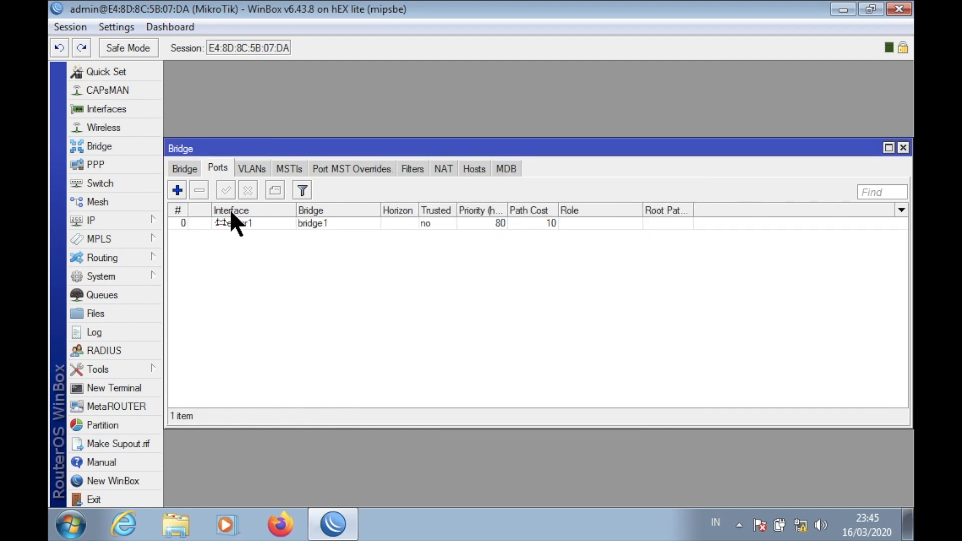
click(177, 193)
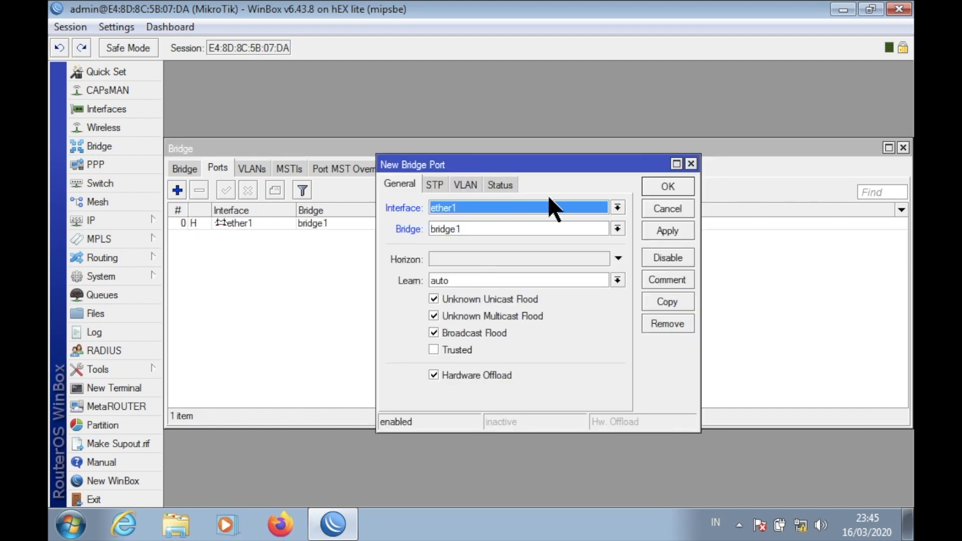
click(543, 208)
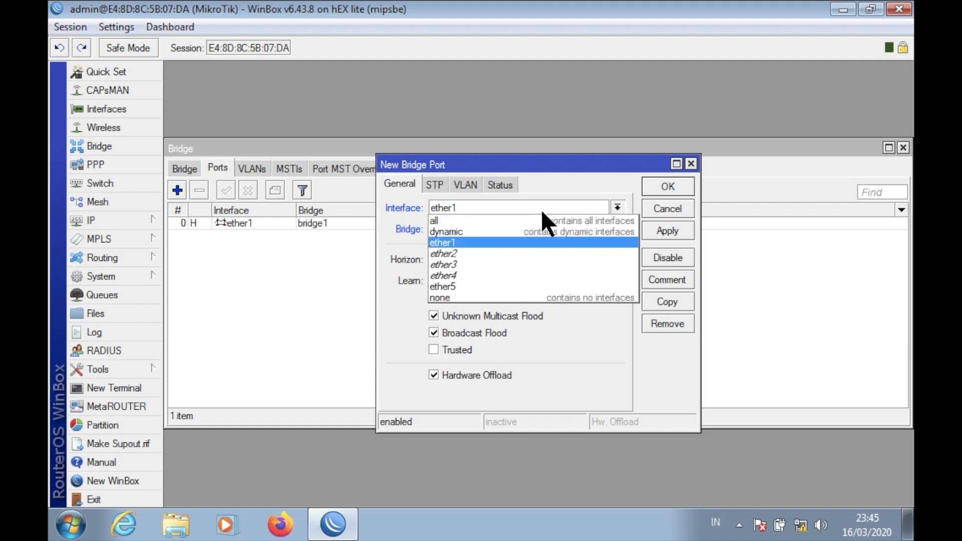
click(523, 253)
click(651, 181)
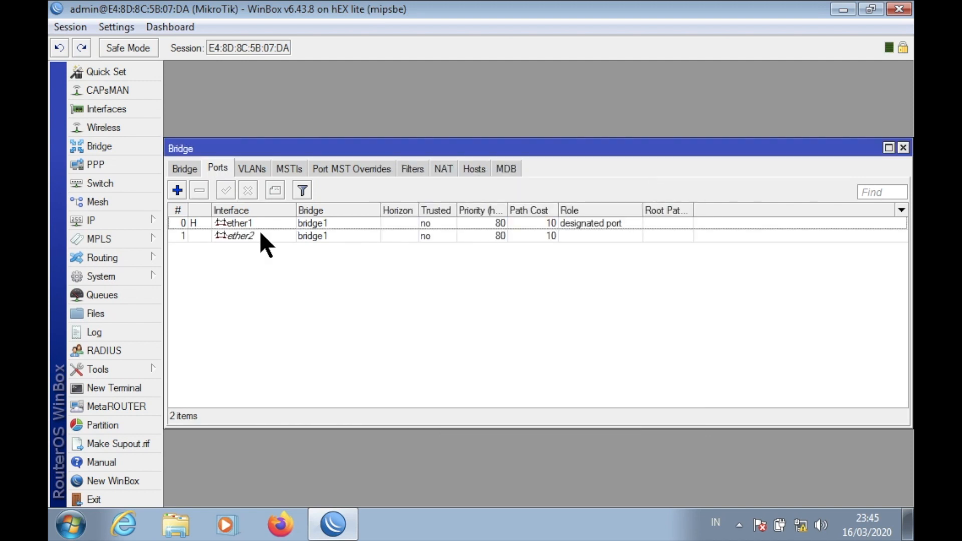
click(178, 190)
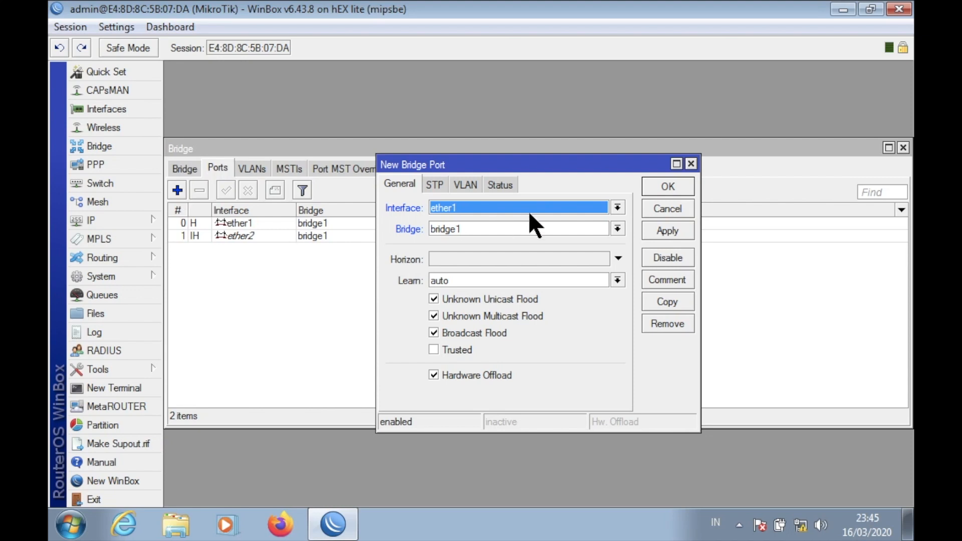
click(549, 208)
click(522, 259)
click(680, 186)
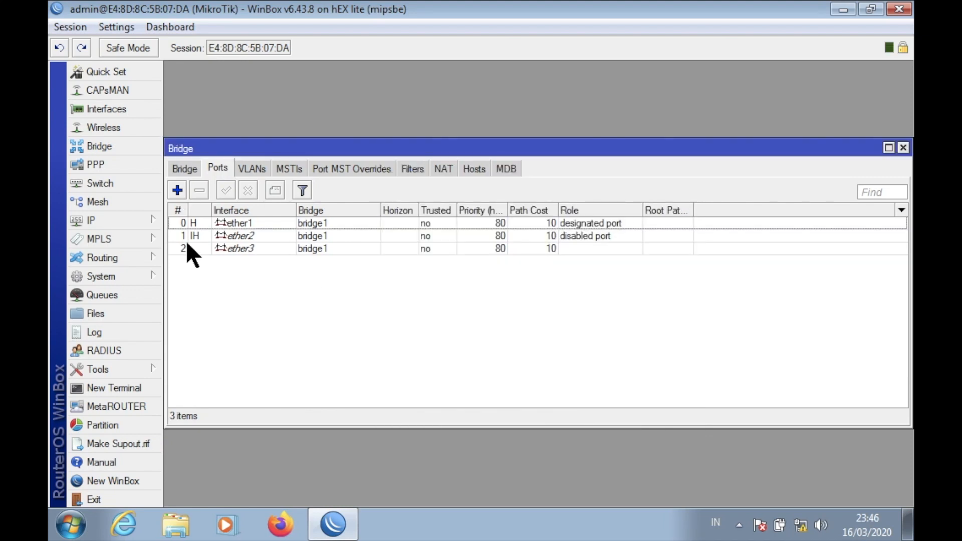
Add ether4 to bridge1, then bring up the Switch port list.
click(182, 192)
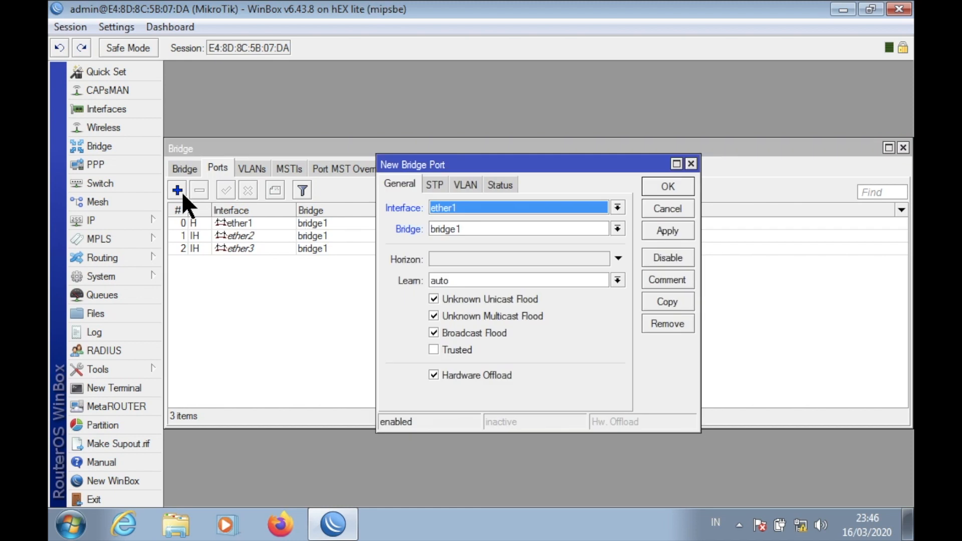
click(510, 209)
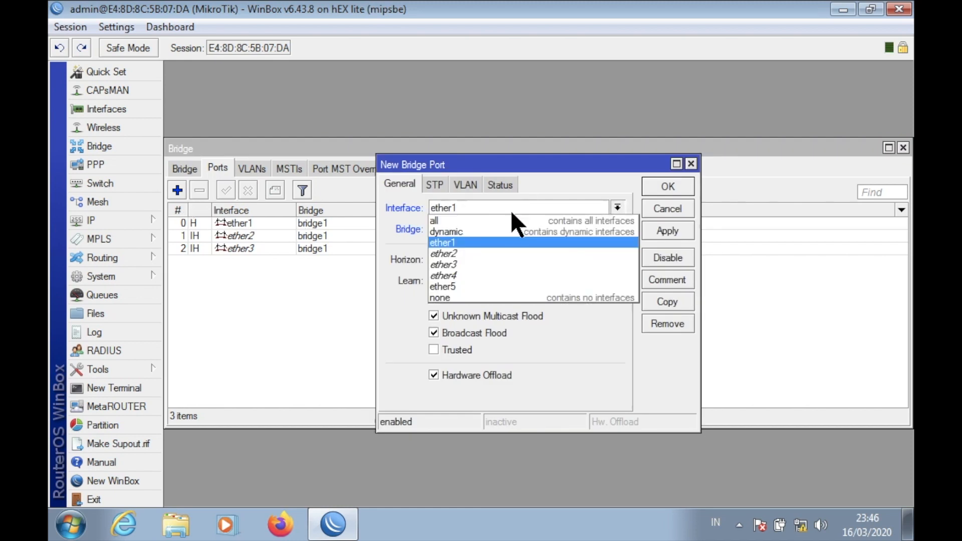
click(488, 274)
click(674, 186)
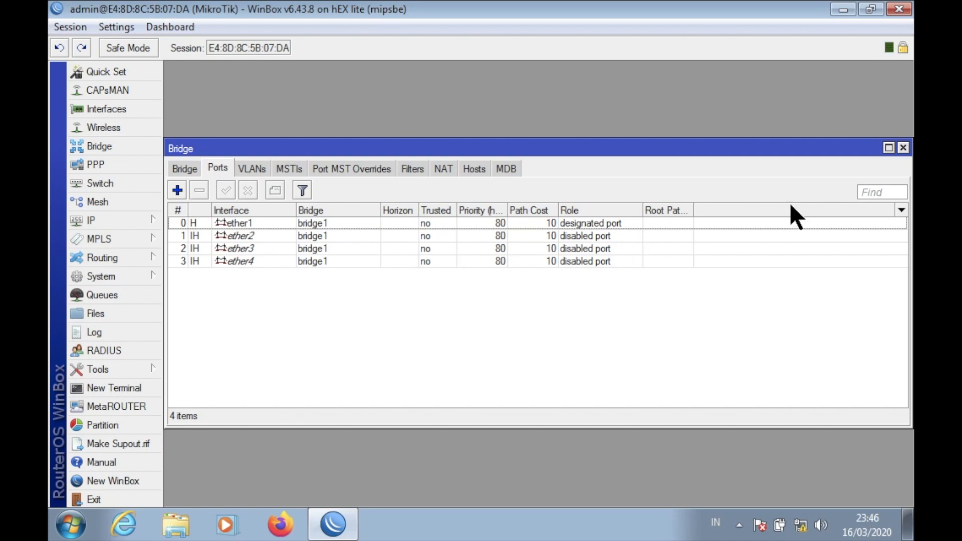
click(903, 148)
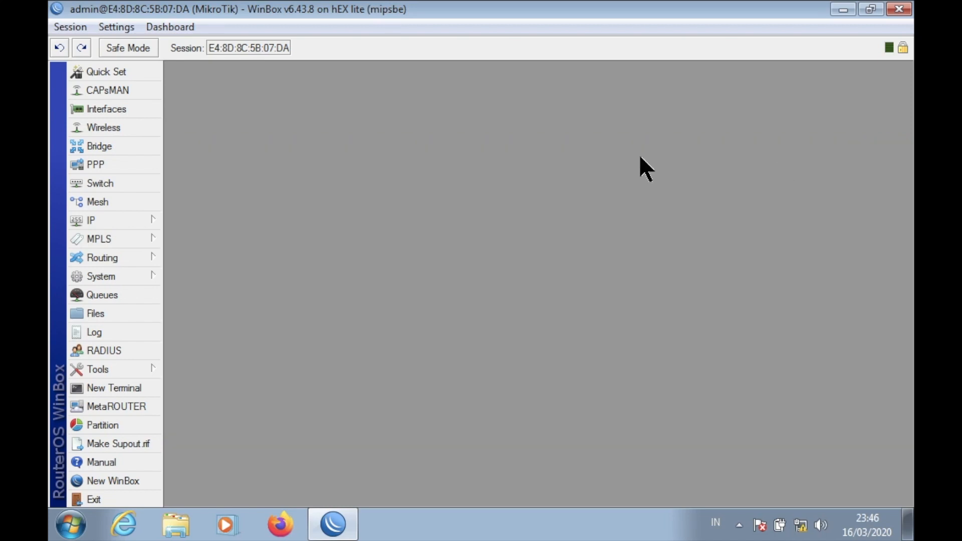
click(142, 181)
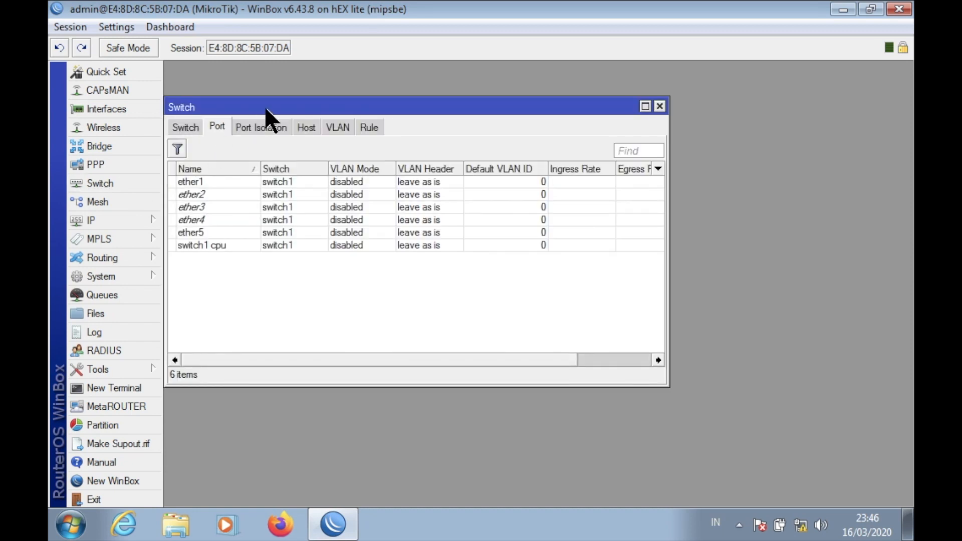
Create a new switch VLAN on switch1 with VLAN ID 10, checking the task sheet.
click(338, 123)
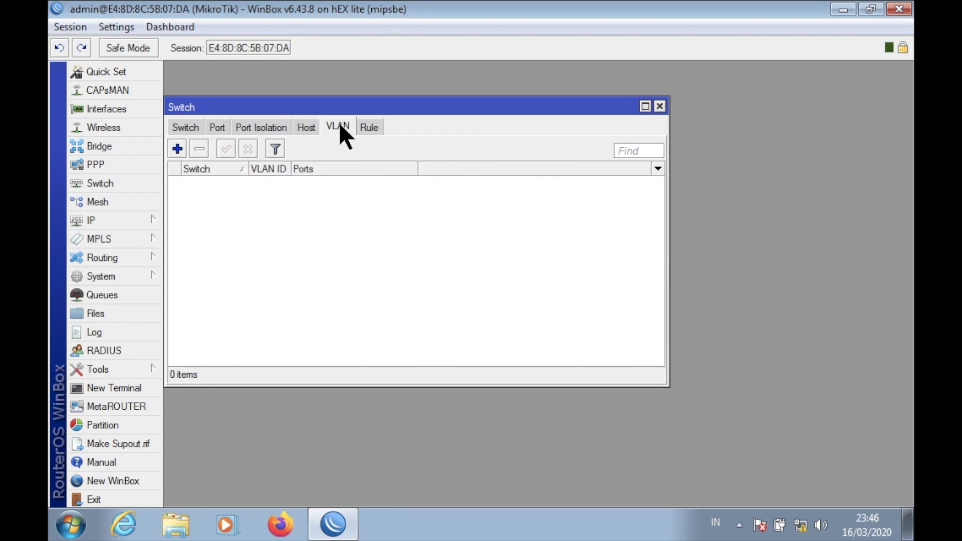
click(645, 107)
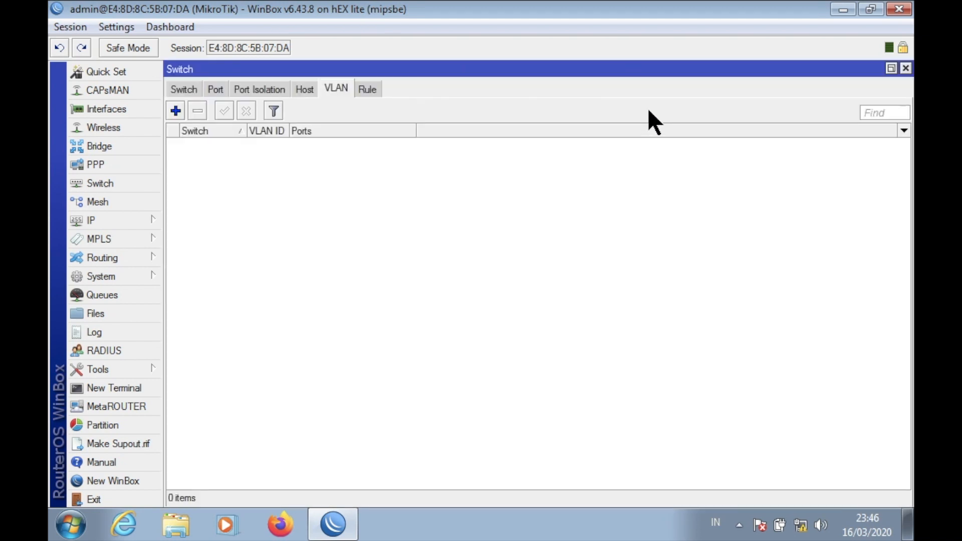
click(176, 110)
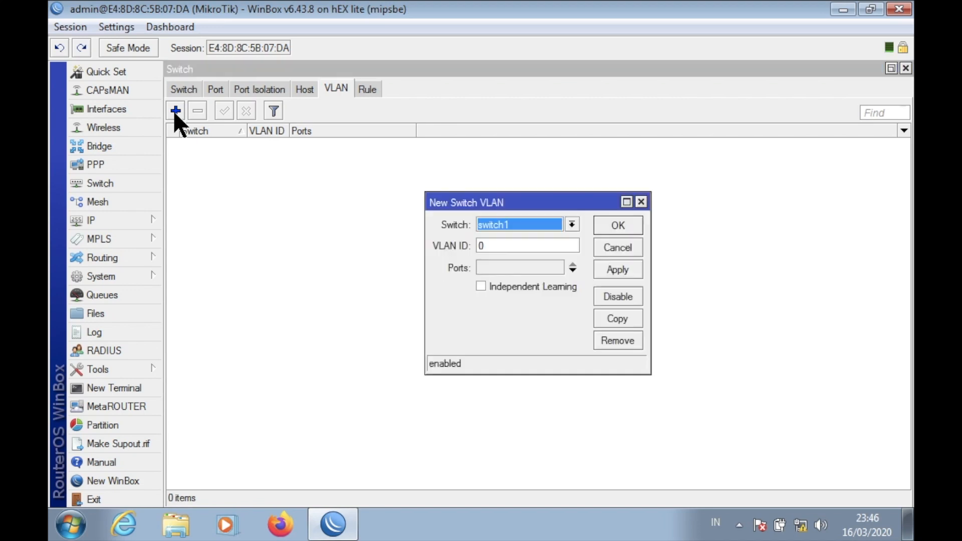
click(544, 224)
click(531, 234)
click(506, 245)
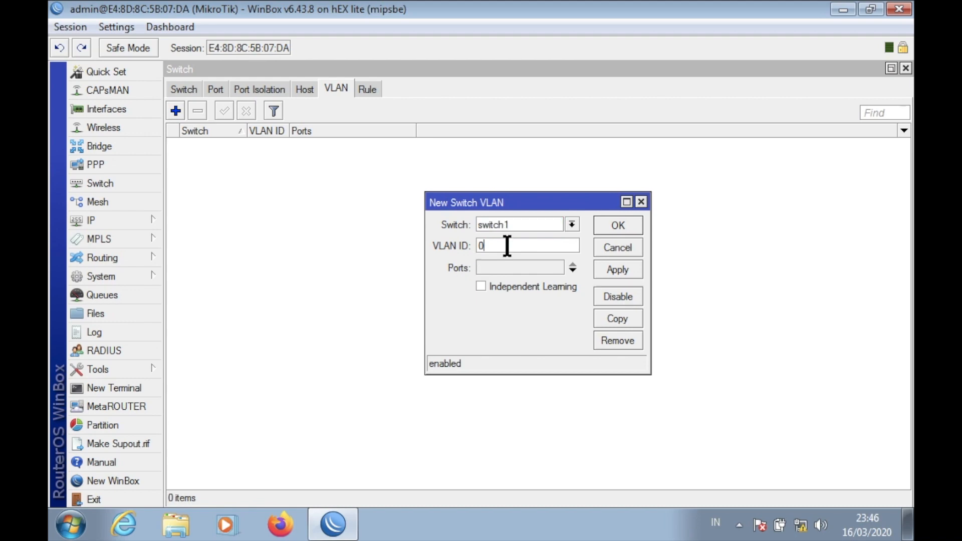
key(ctrl+Left)
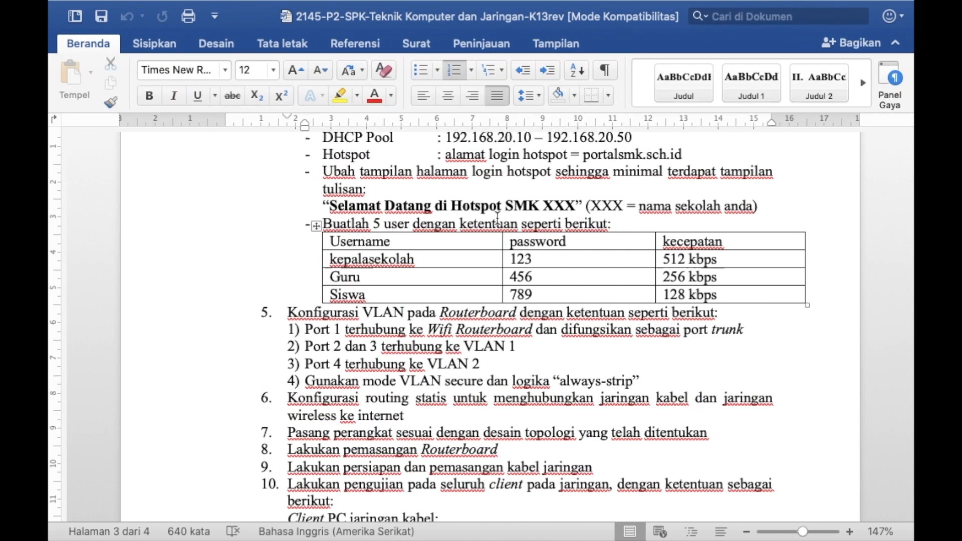
scroll(498, 219, up, 8)
scroll(497, 219, up, 5)
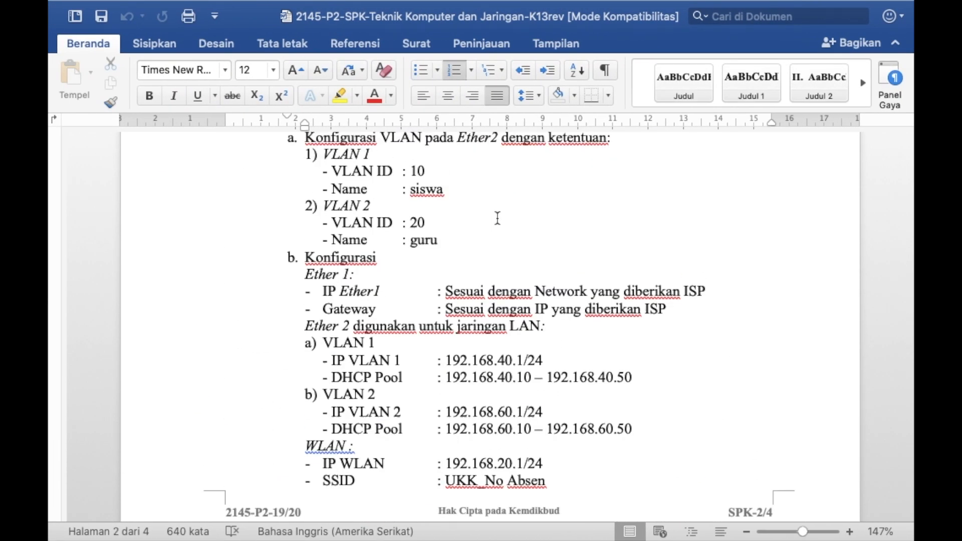
key(ctrl+Right)
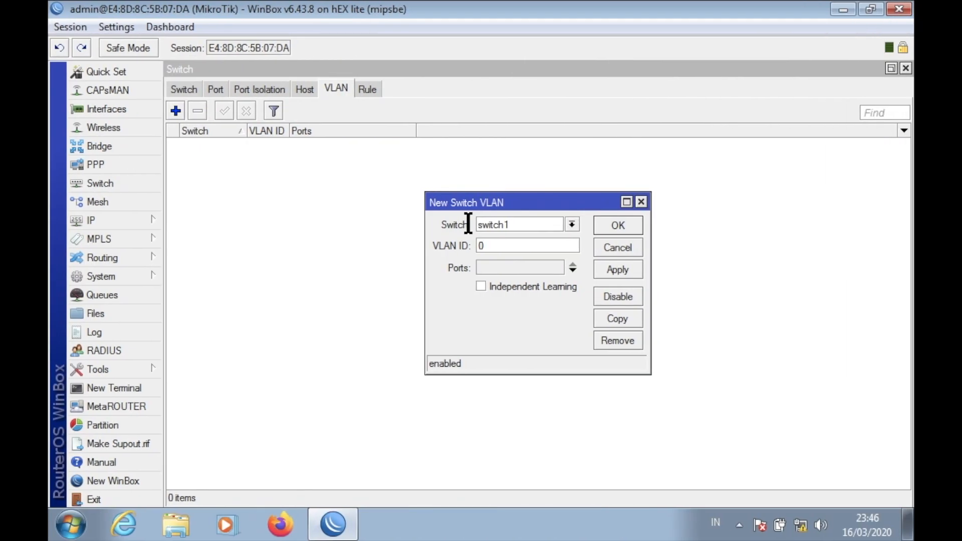
key(BackSpace)
text(10)
Add ports ether1, ether2 and ether3 to VLAN 10.
click(575, 269)
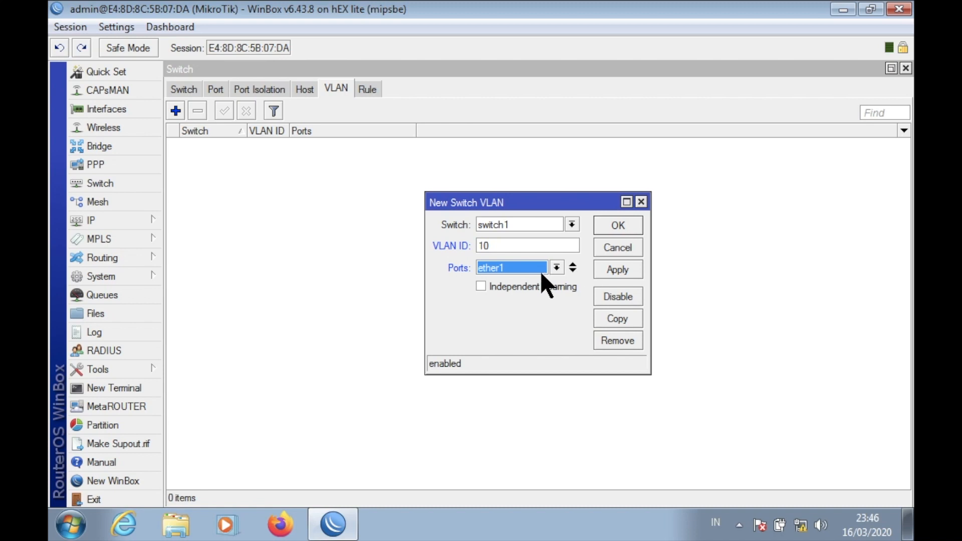
click(571, 269)
click(527, 293)
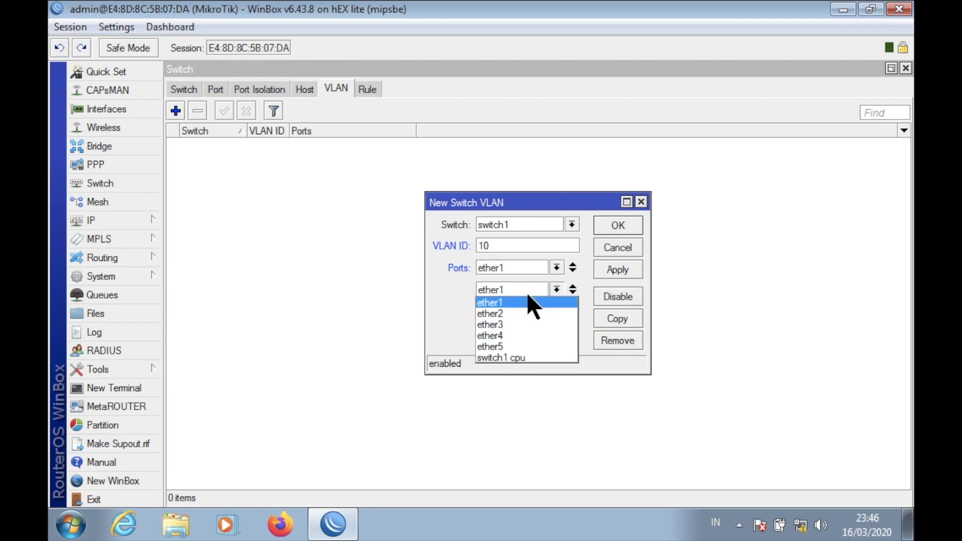
click(525, 311)
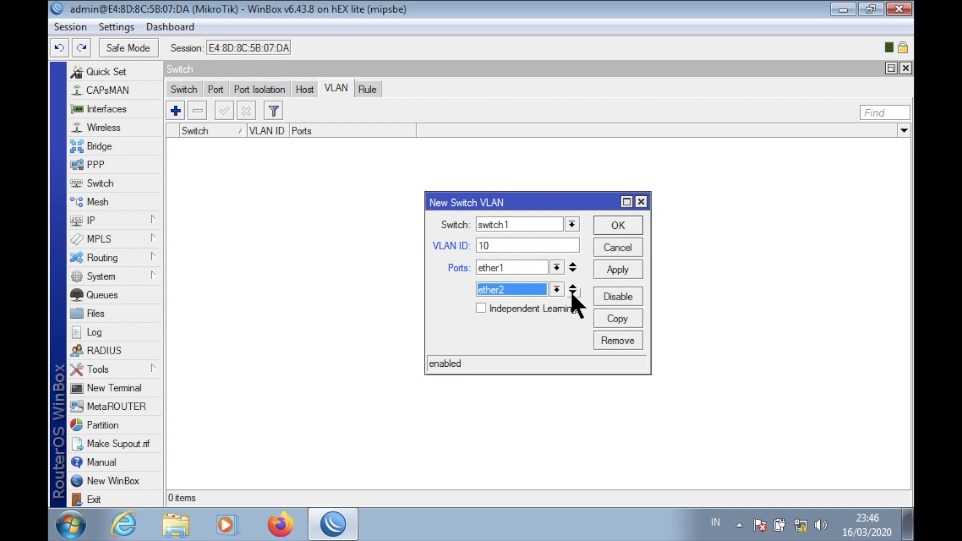
click(572, 294)
click(524, 311)
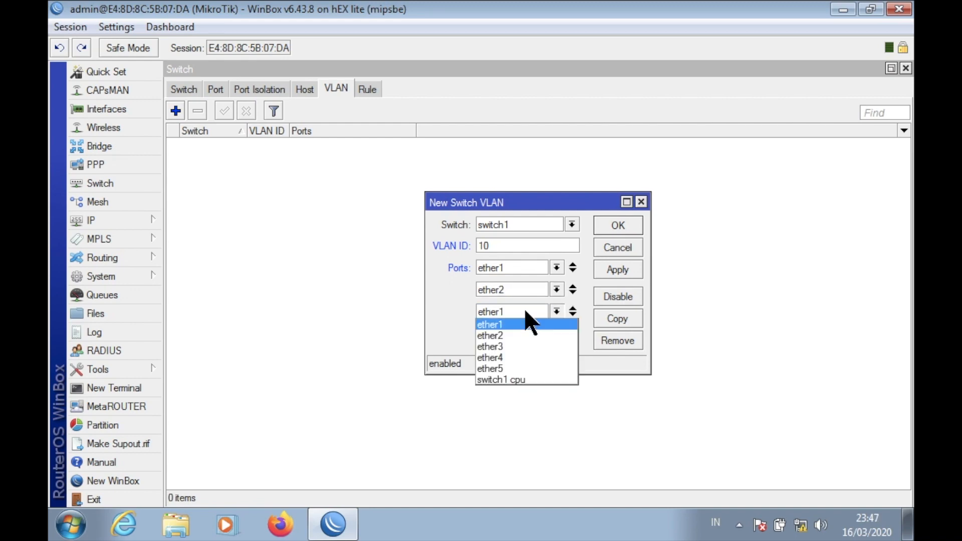
click(516, 345)
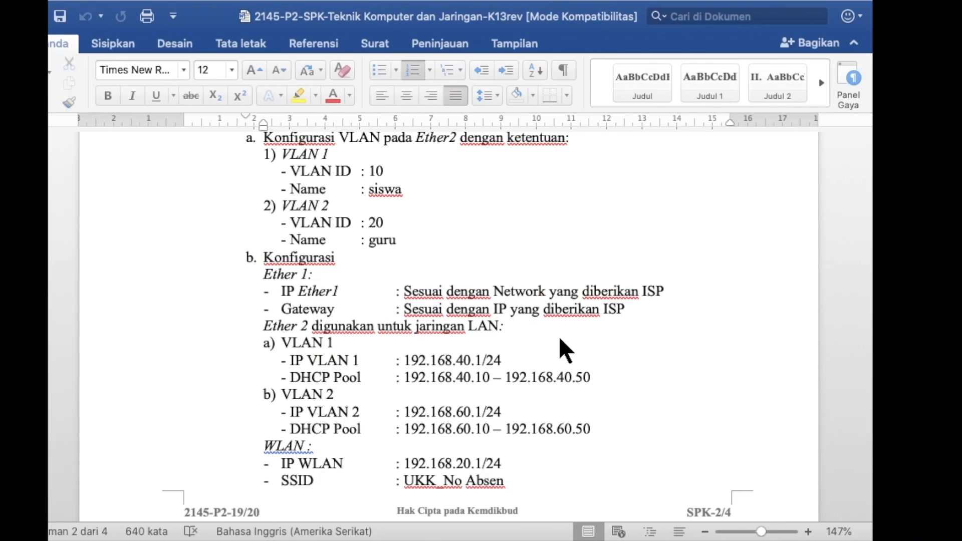
Find and highlight the task line 'Port 2 dan 3 terhubung ke VLAN 1'.
scroll(478, 382, down, 10)
scroll(519, 382, down, 10)
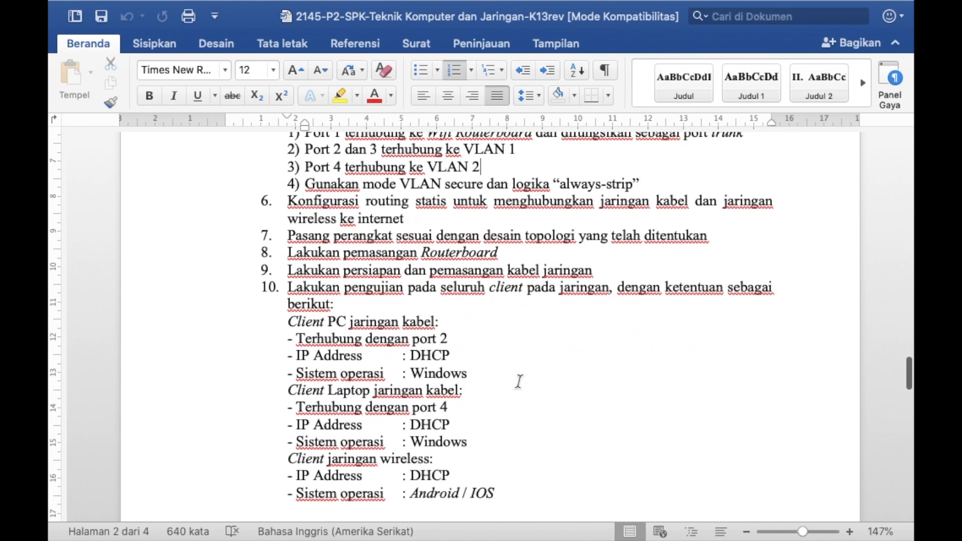
scroll(520, 382, up, 5)
scroll(519, 382, up, 3)
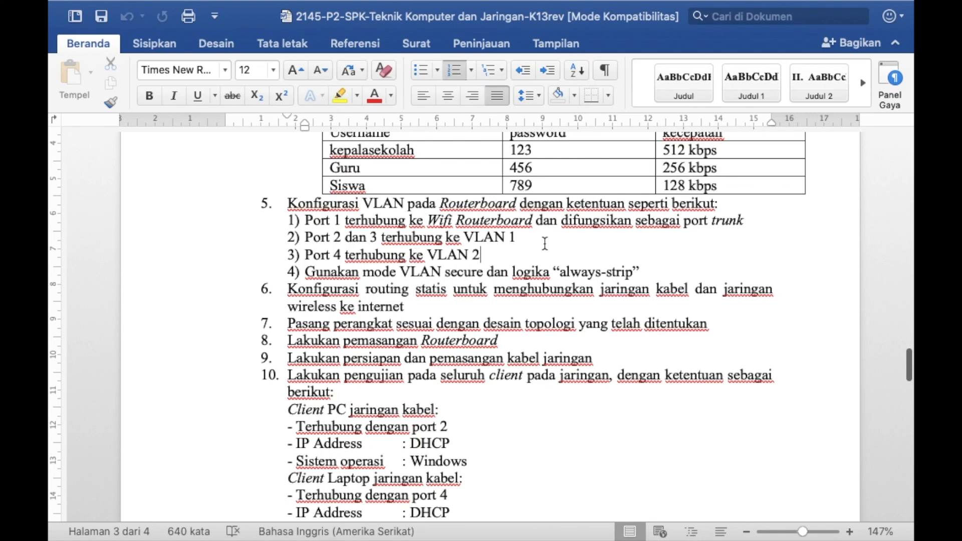
drag(538, 240, 302, 236)
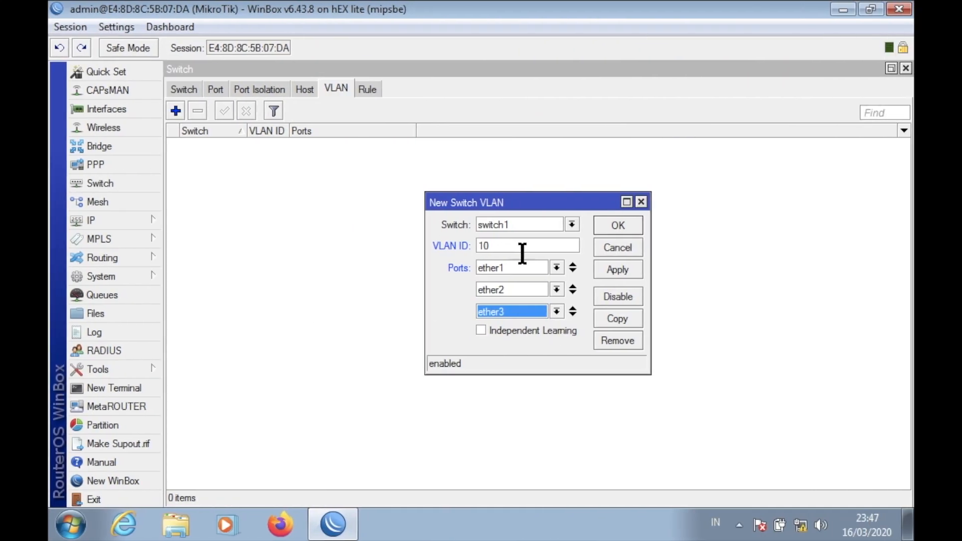
Save VLAN 10 and start a new switch VLAN entry with ID 20.
click(515, 246)
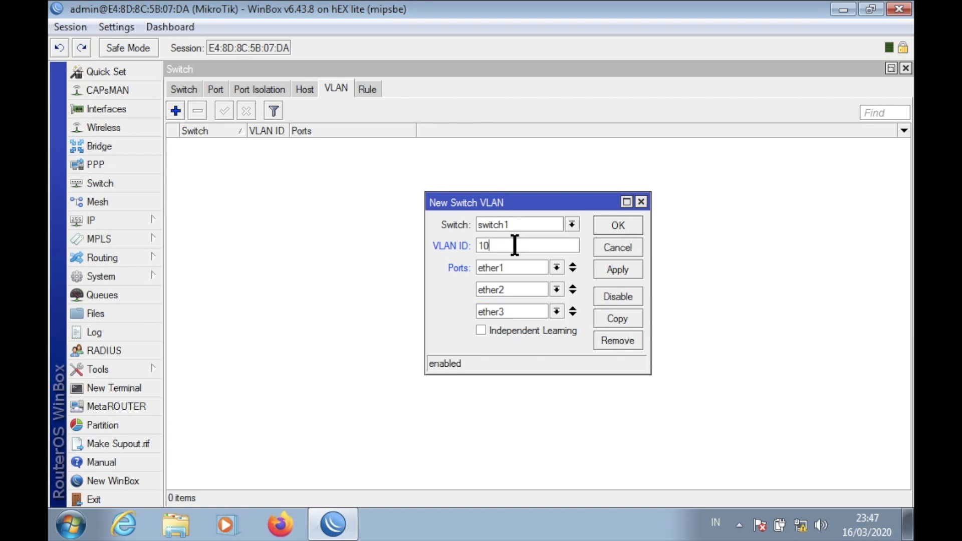
click(631, 222)
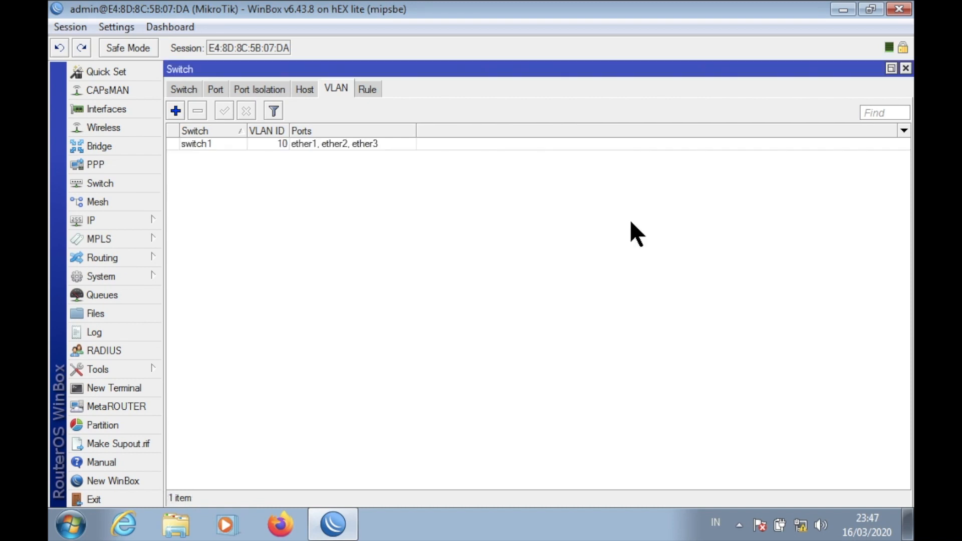
click(175, 111)
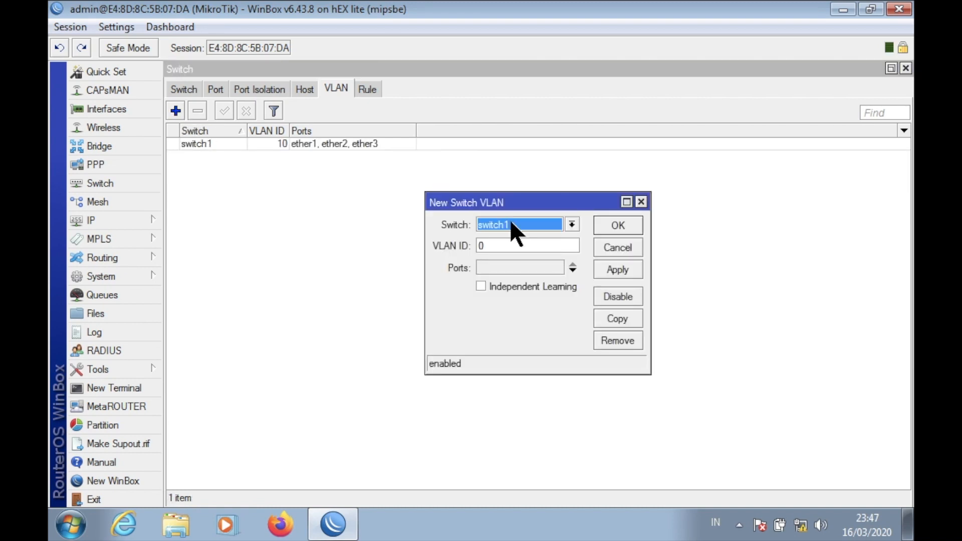
click(505, 244)
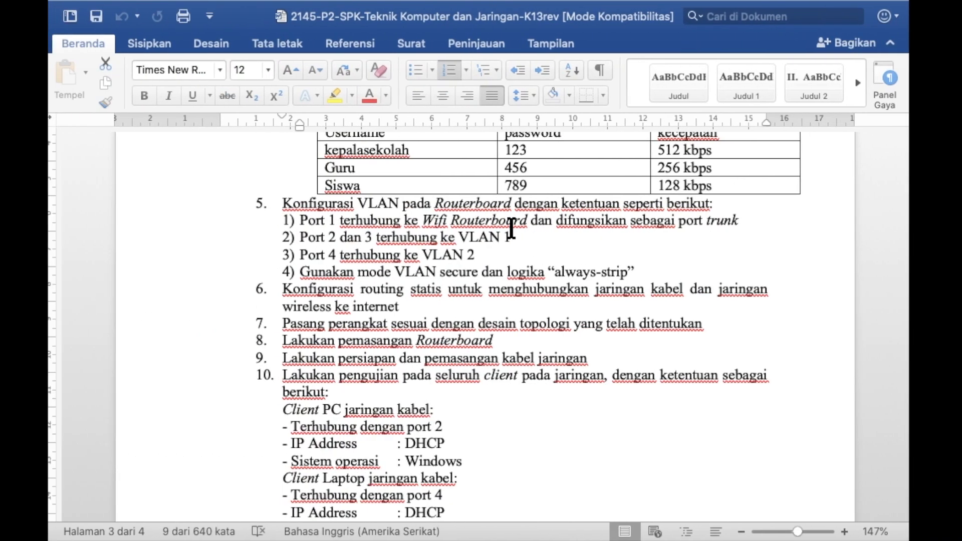
scroll(530, 170, up, 10)
scroll(530, 170, up, 10)
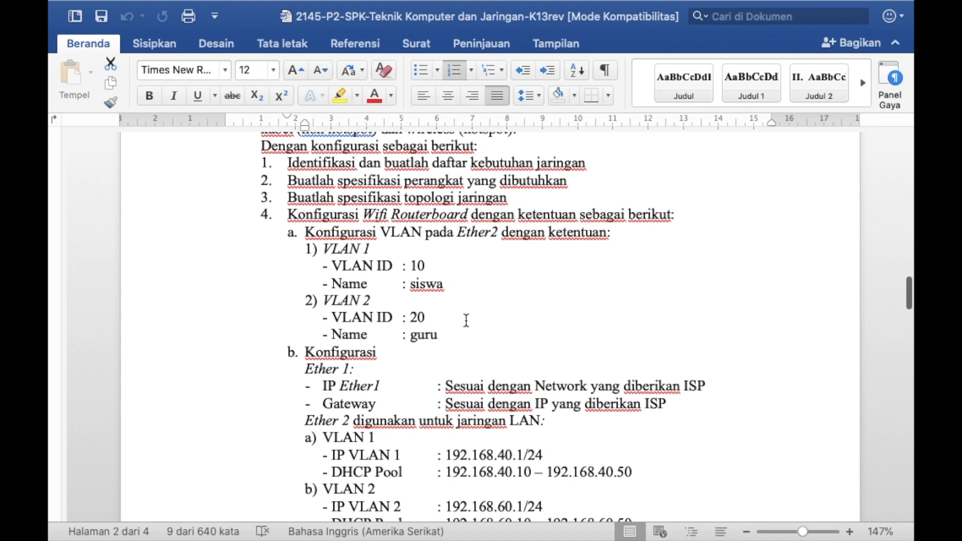
scroll(466, 320, down, 10)
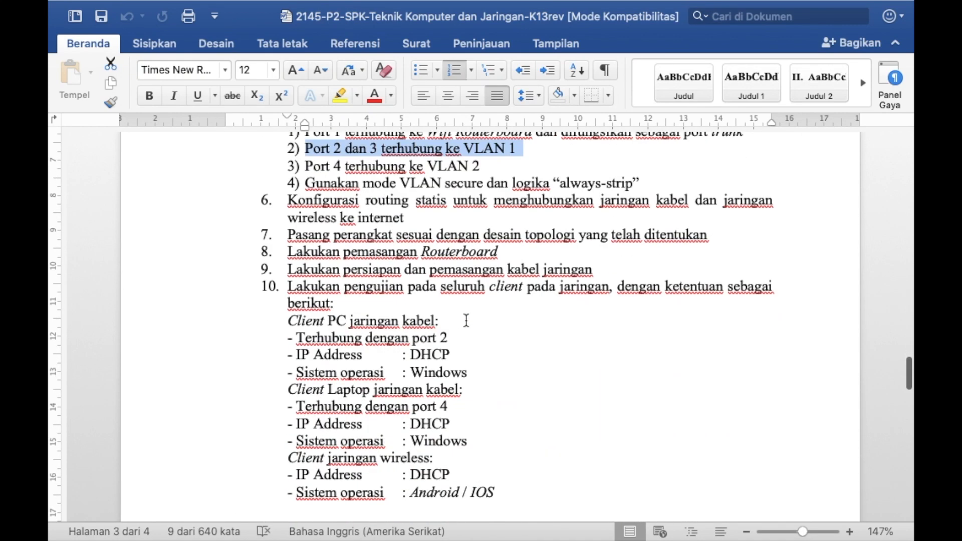
scroll(424, 196, up, 1)
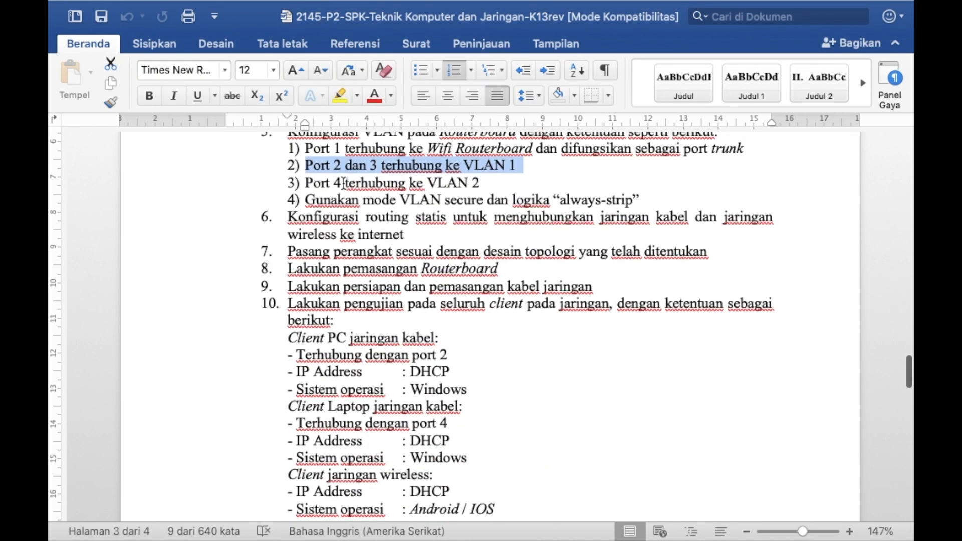
key(ctrl+Right)
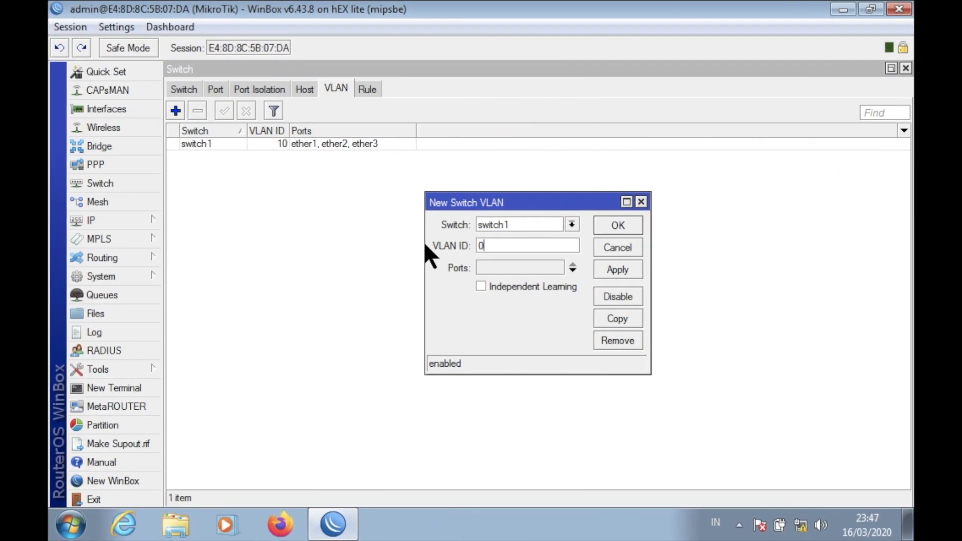
key(BackSpace)
Give VLAN 20 the ports ether1 and ether4 and save it.
click(573, 269)
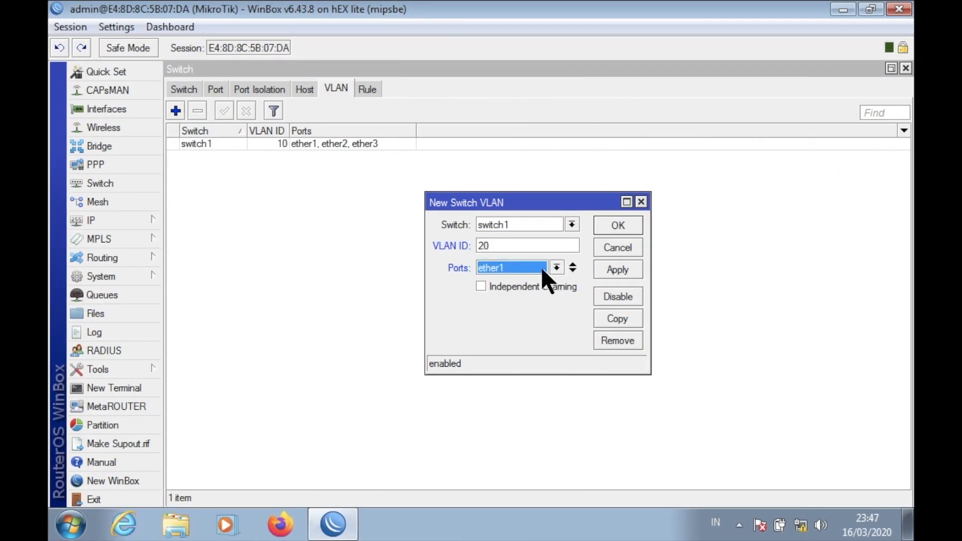
click(572, 271)
click(541, 290)
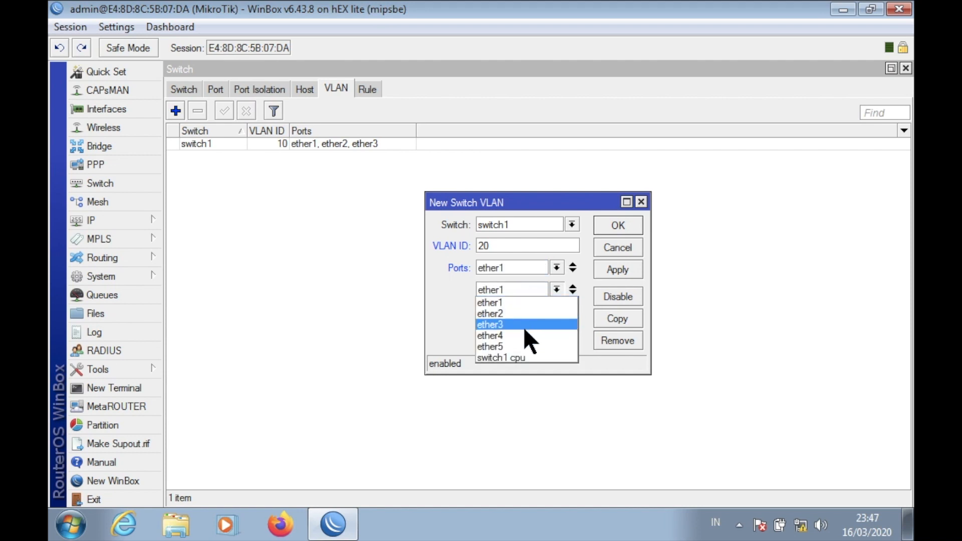
click(521, 332)
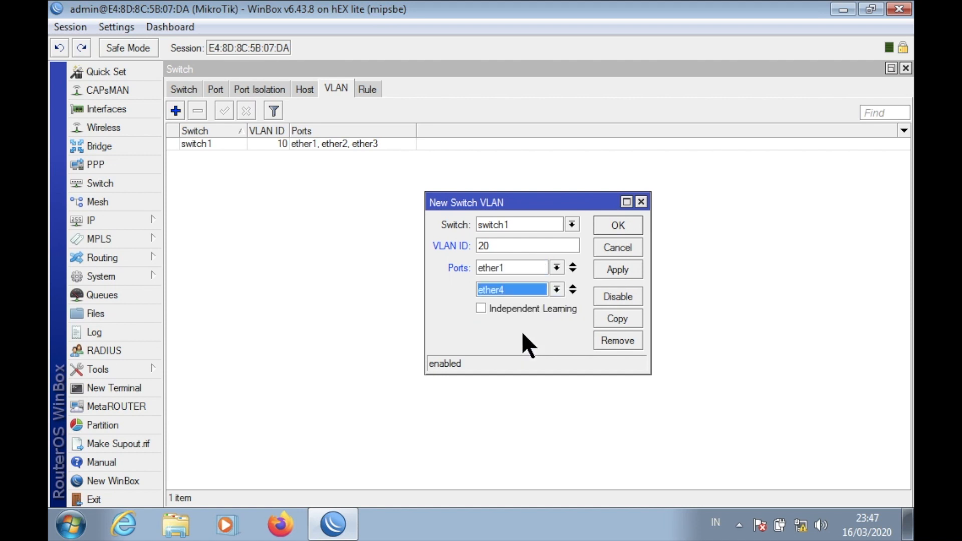
click(630, 223)
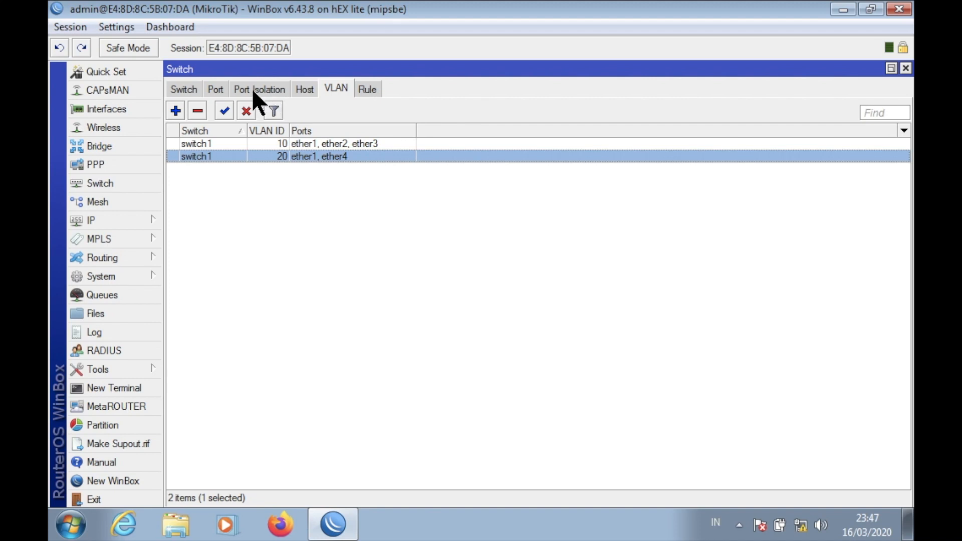
Reconnect and set ether1 to secure VLAN mode with VLAN header add if missing.
click(214, 90)
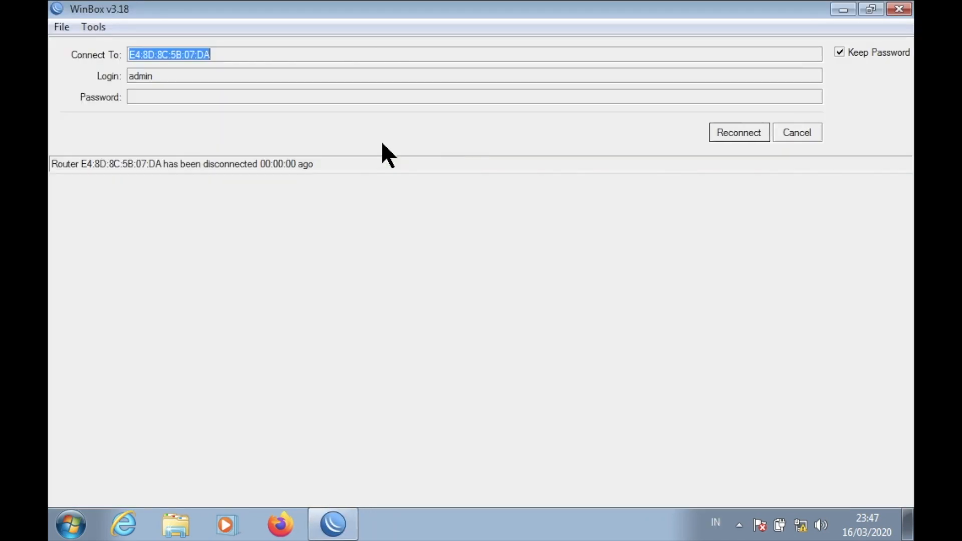
click(732, 132)
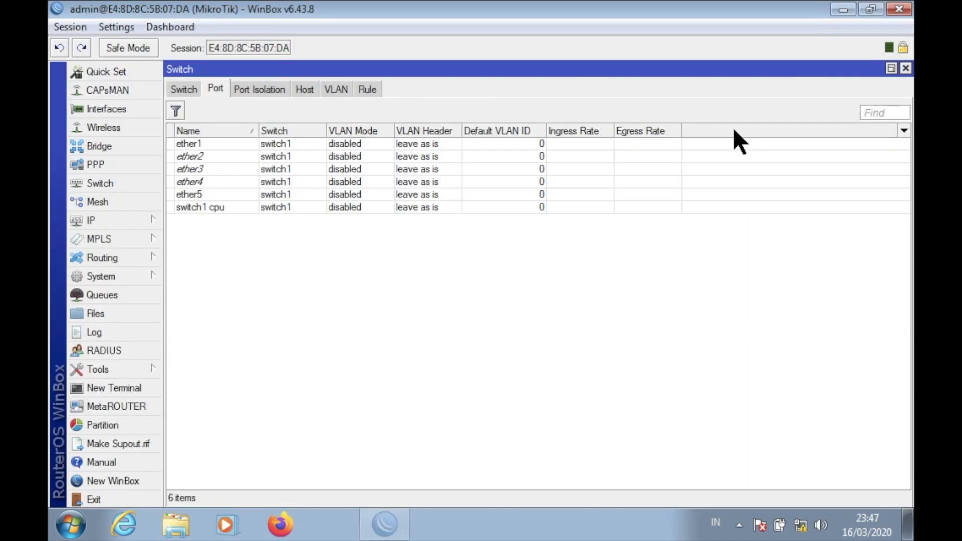
click(222, 90)
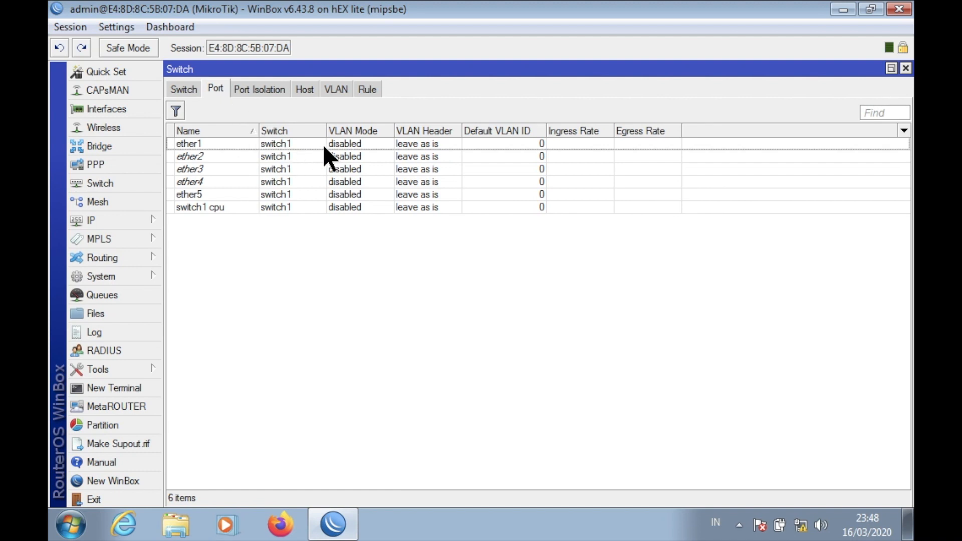
double_click(335, 142)
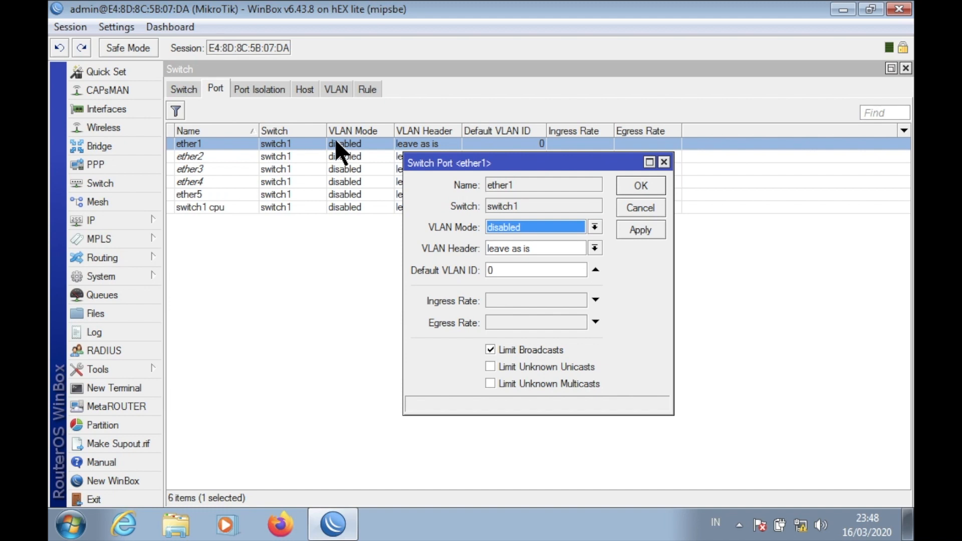
click(568, 226)
click(546, 271)
click(596, 248)
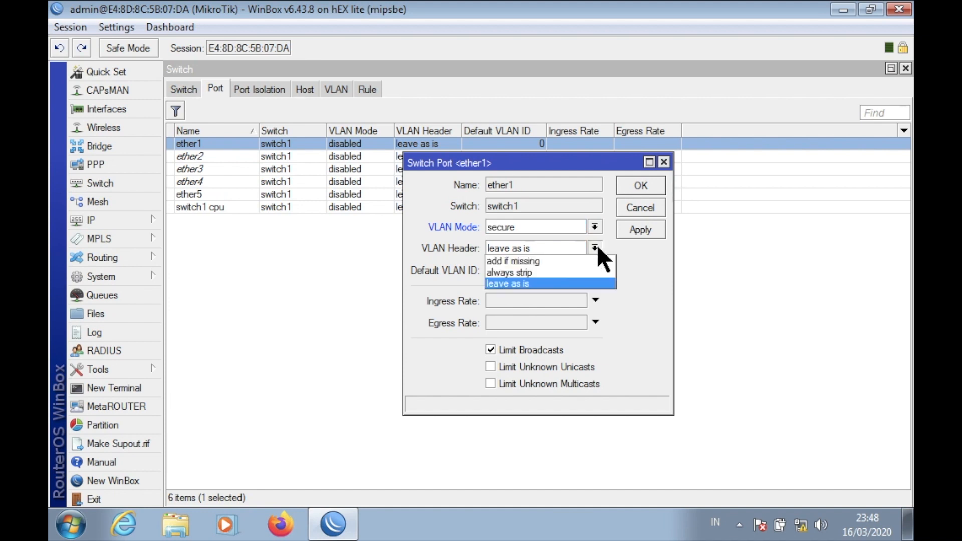
click(564, 258)
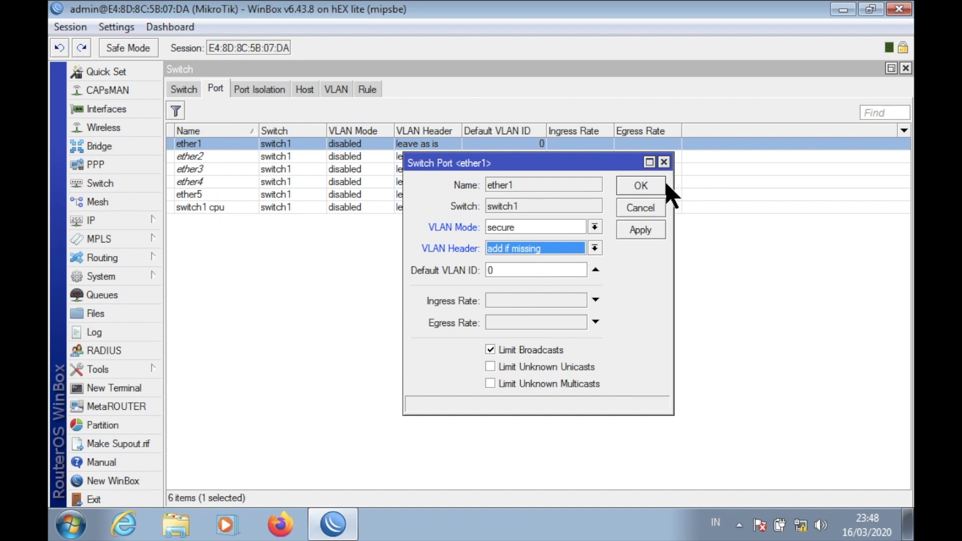
click(652, 184)
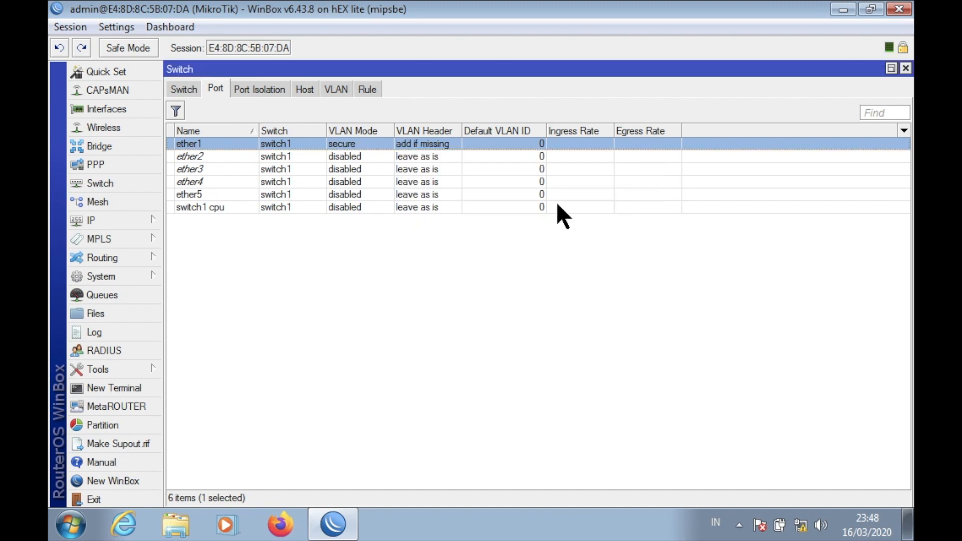
Set switch port ether2 to secure VLAN mode with the always strip VLAN header.
double_click(329, 157)
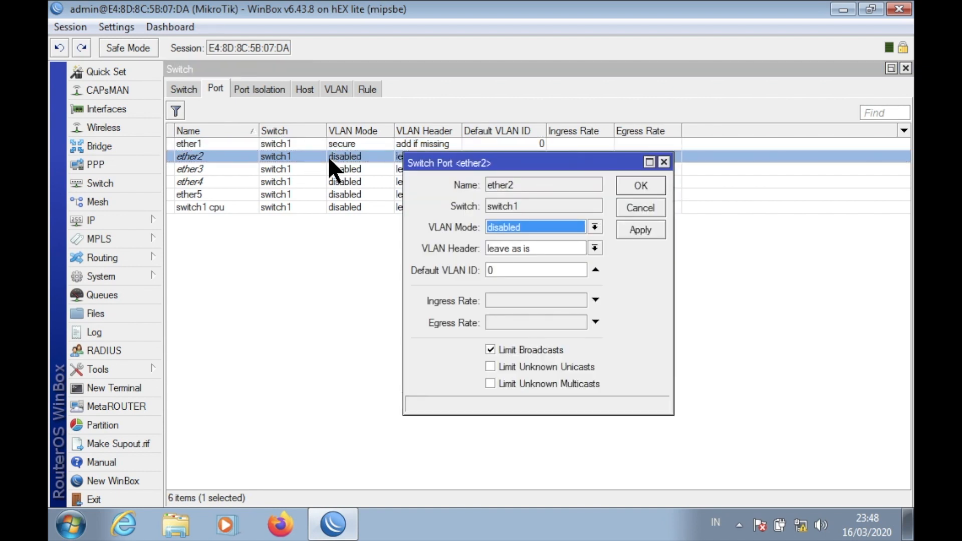
click(534, 225)
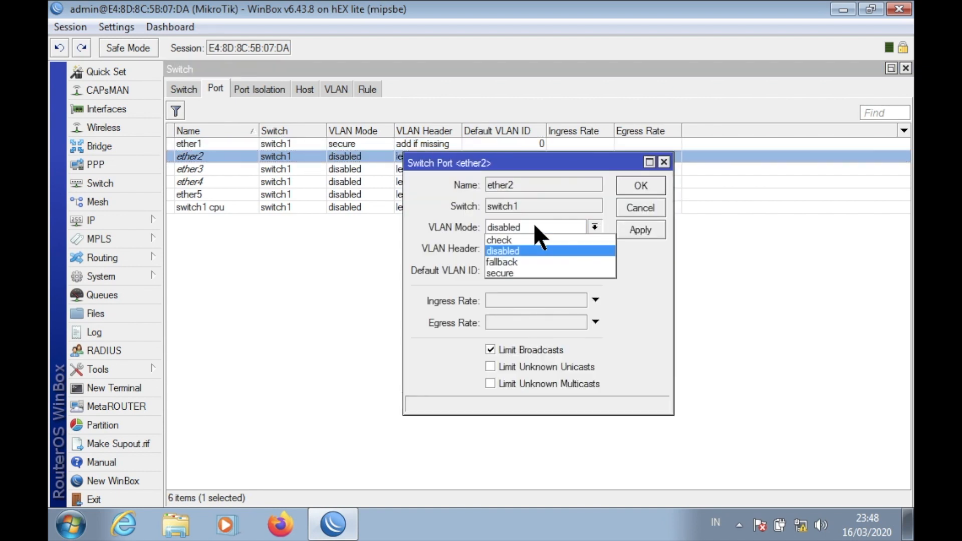
click(523, 273)
click(552, 249)
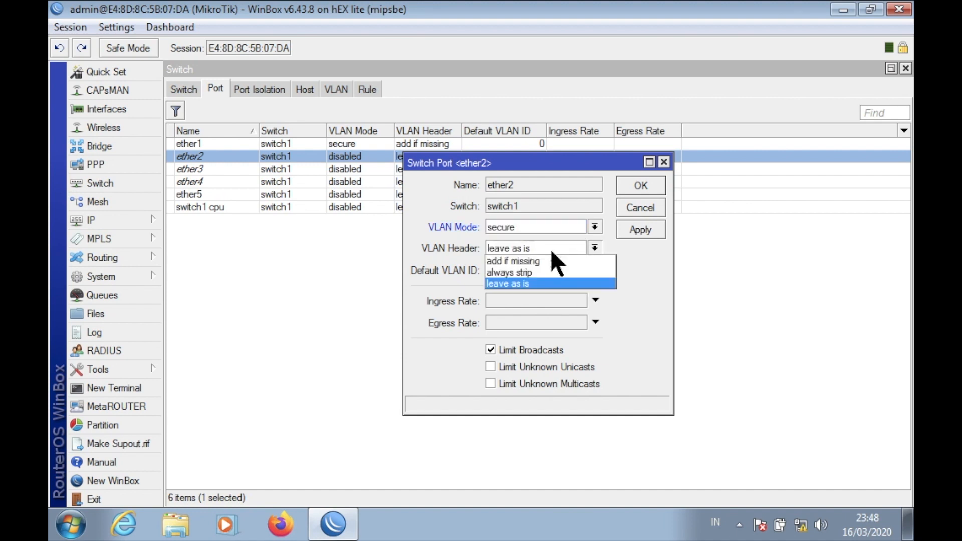
click(540, 272)
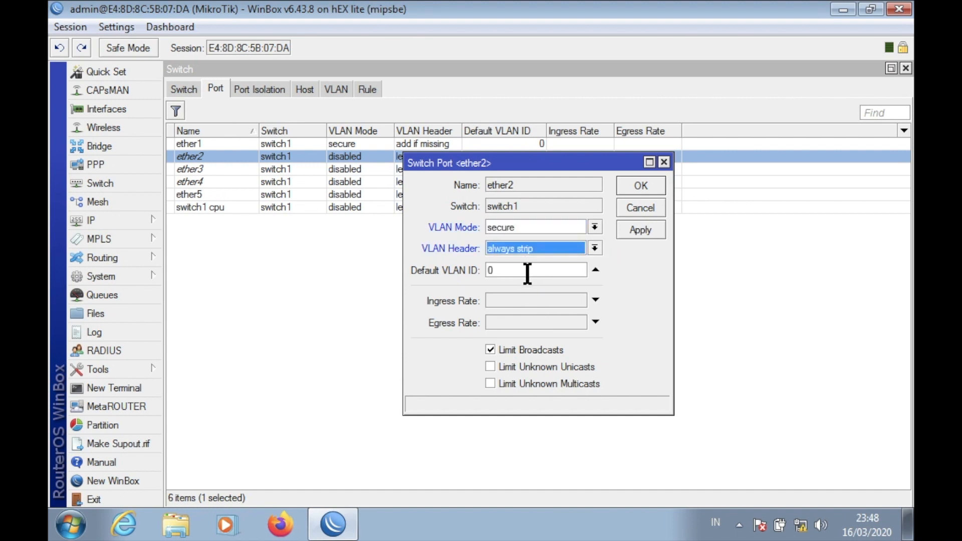
click(527, 273)
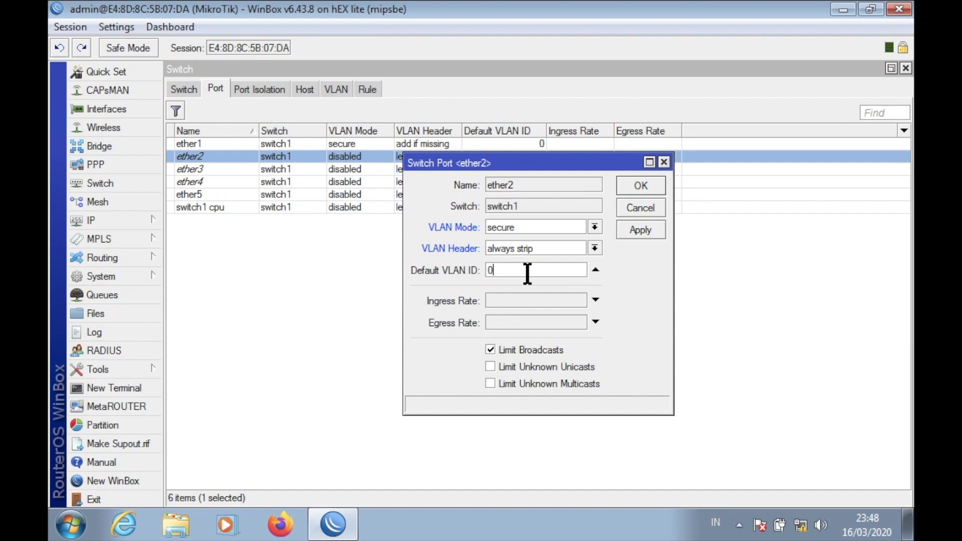
Check the VLAN ID list in the Word task document, then return to WinBox.
key(ctrl+Left)
scroll(522, 248, up, 12)
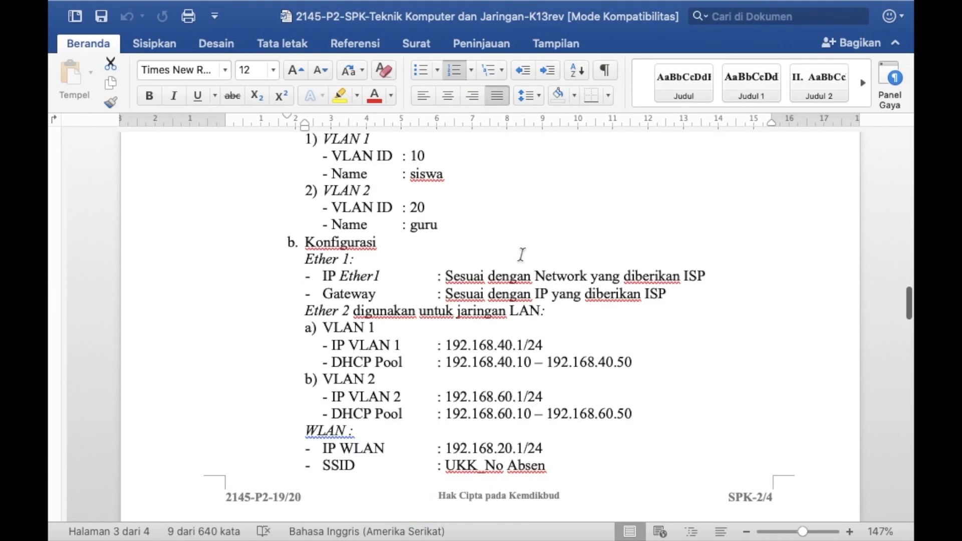
scroll(521, 254, up, 3)
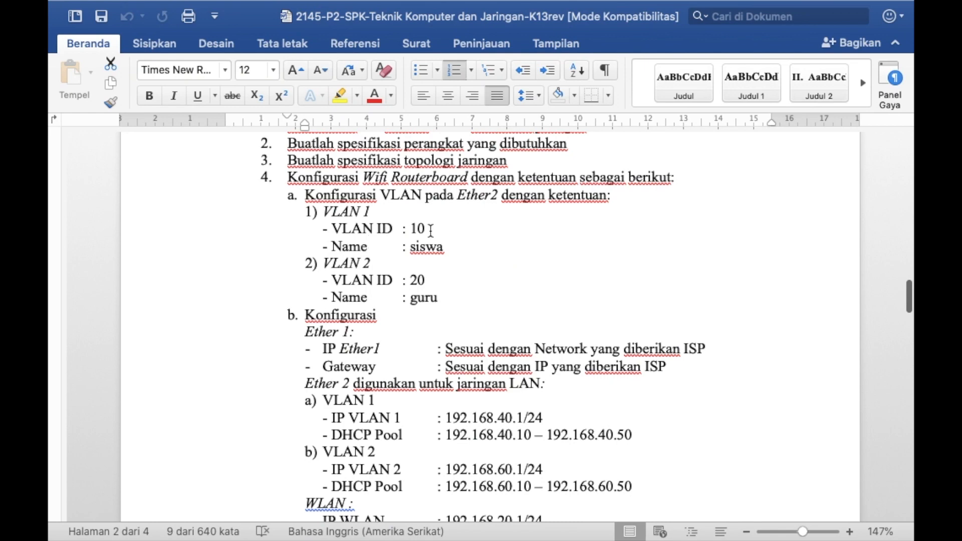
key(ctrl+Right)
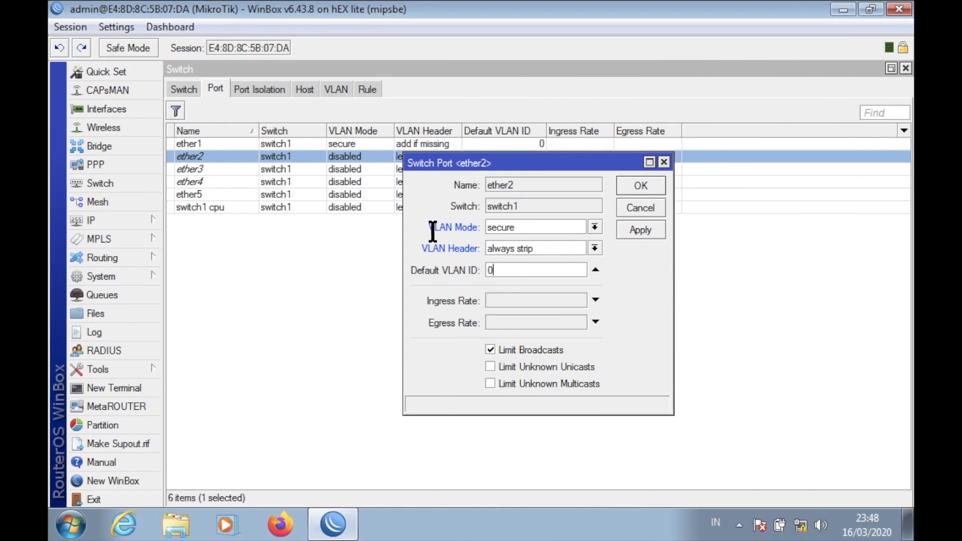
Save ether2 with default VLAN ID 10, and set ether3 to secure, always strip, VLAN ID 10.
key(BackSpace)
click(651, 186)
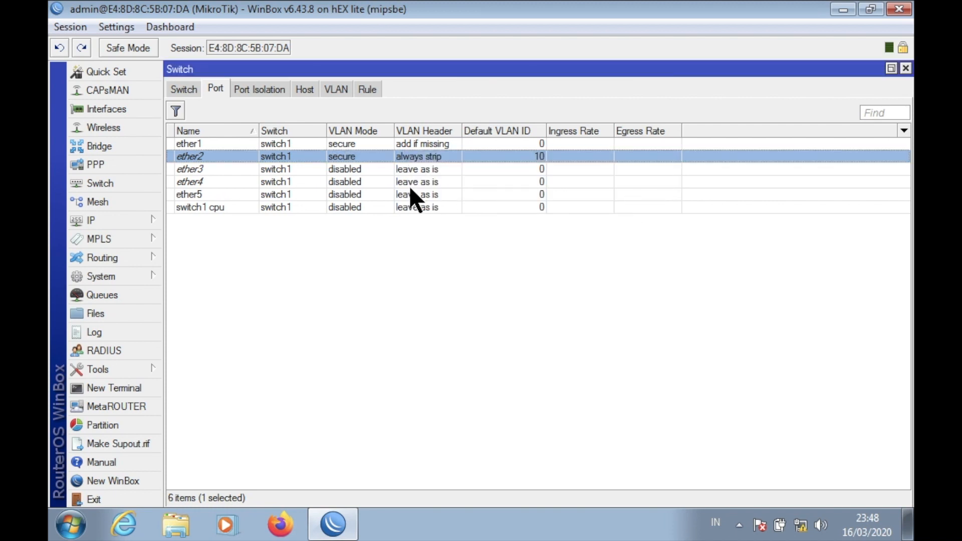
double_click(301, 169)
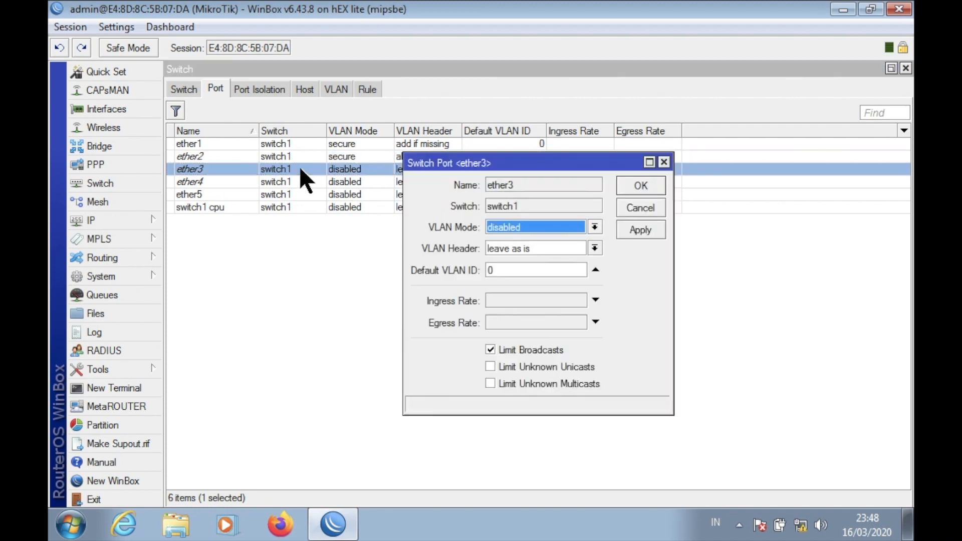
click(509, 224)
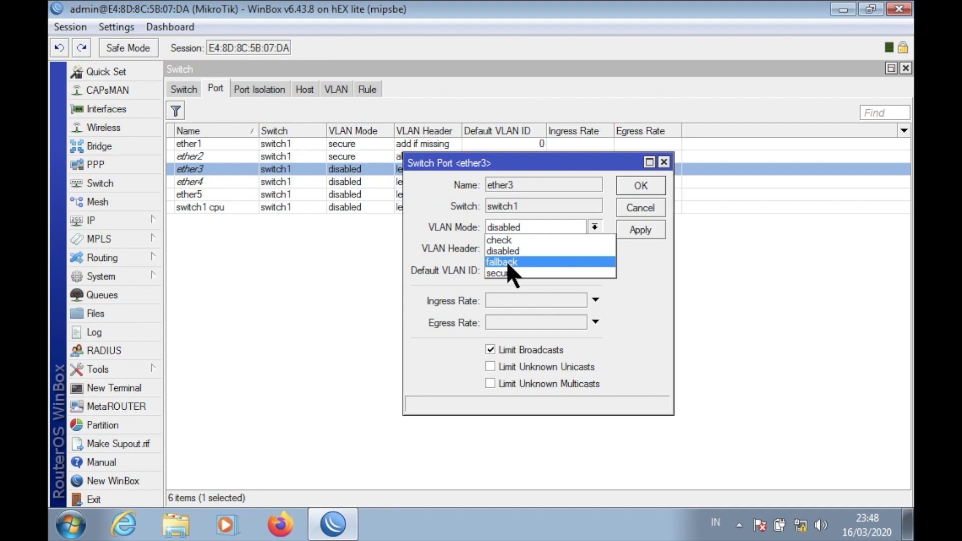
click(504, 267)
click(519, 246)
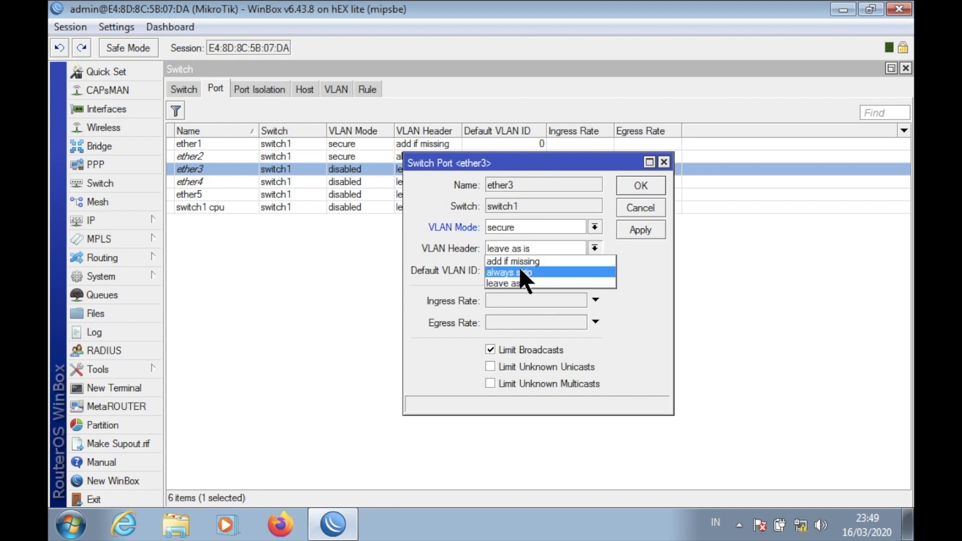
click(518, 269)
click(518, 271)
key(BackSpace)
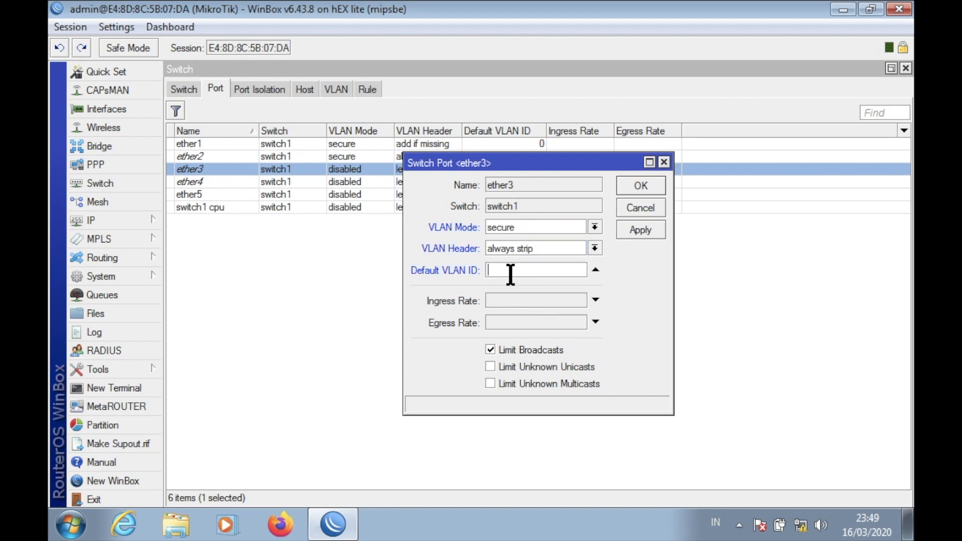
text(10)
click(646, 185)
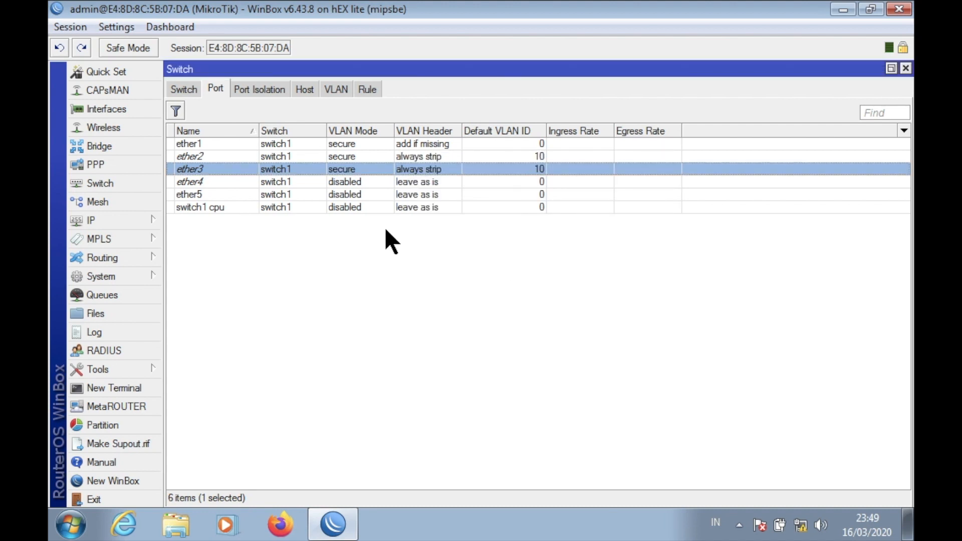
Set ether4 to secure VLAN mode, always strip header, default VLAN ID 20, and save.
double_click(214, 180)
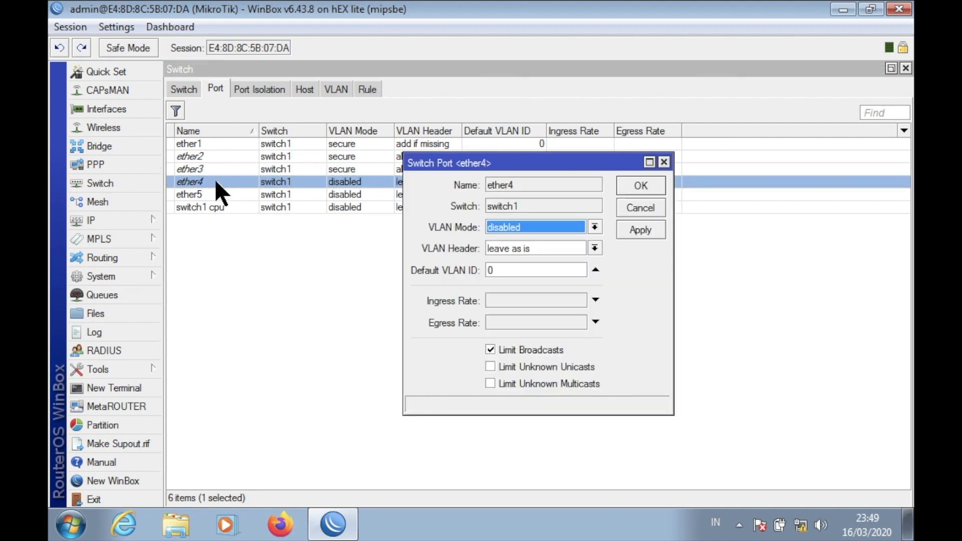
click(578, 223)
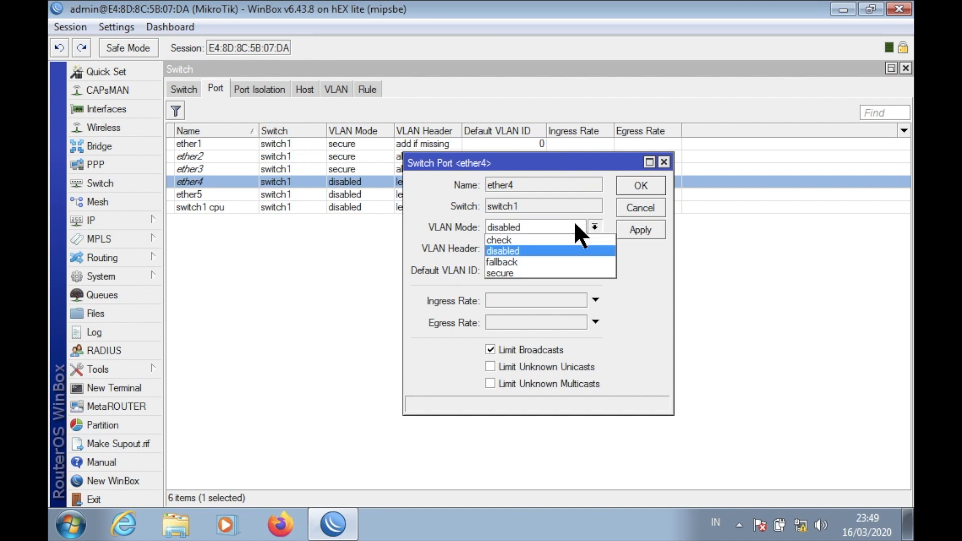
click(542, 271)
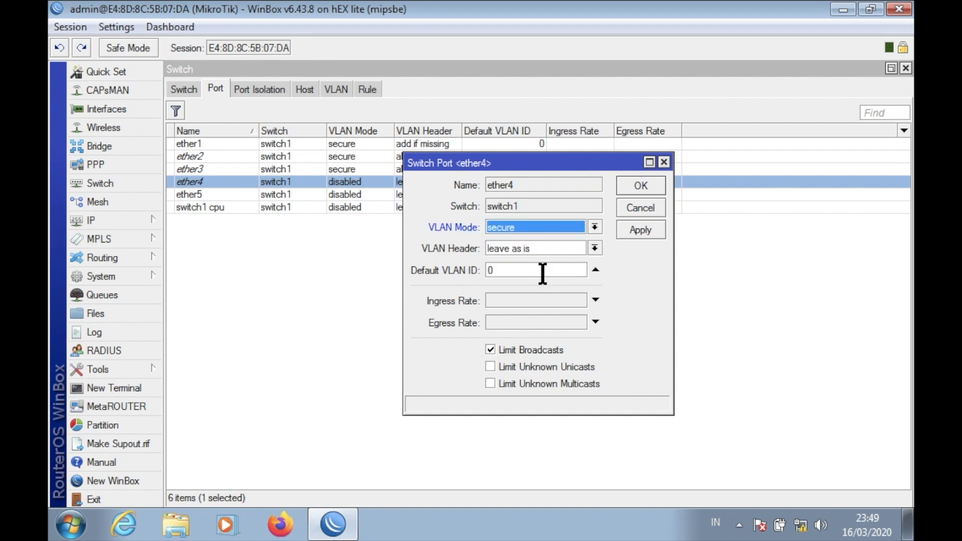
click(576, 247)
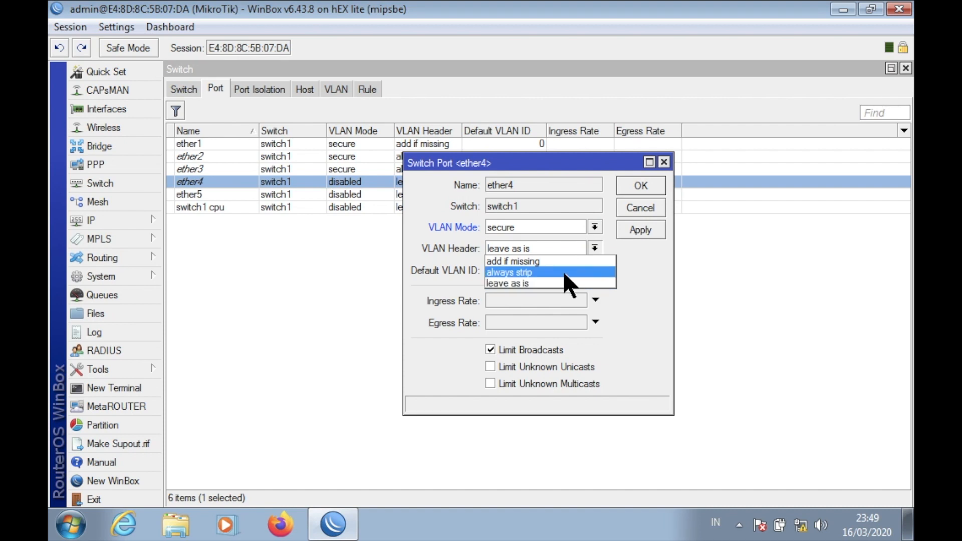
click(563, 270)
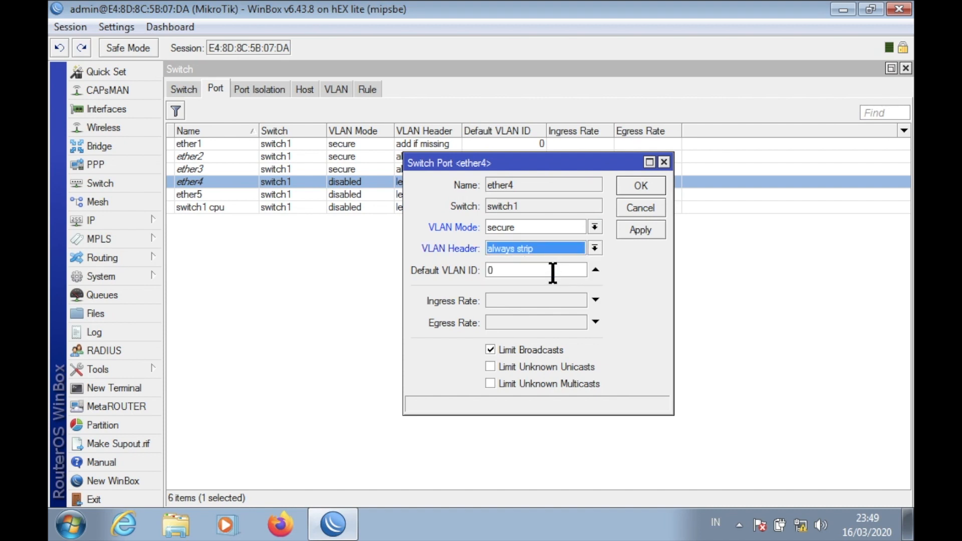
click(552, 272)
key(BackSpace)
text(20)
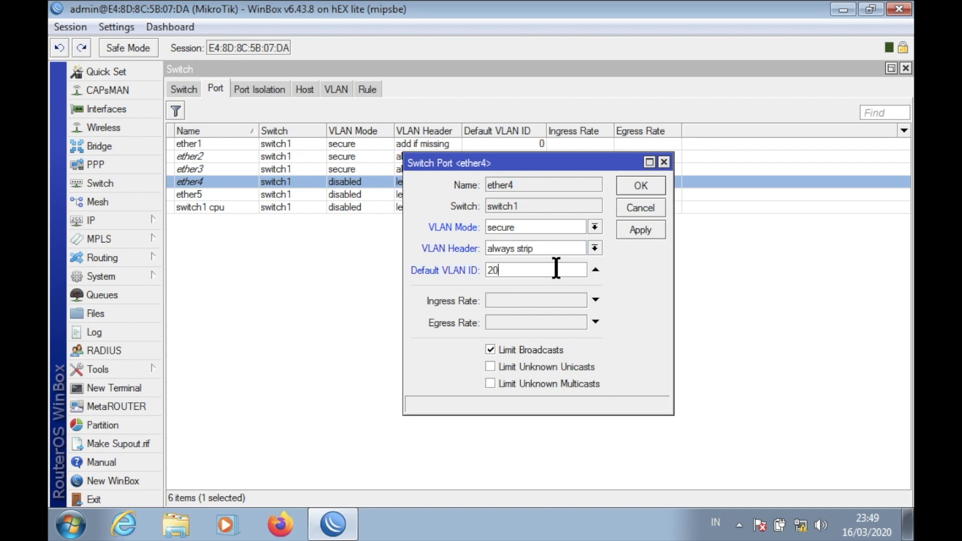
click(642, 187)
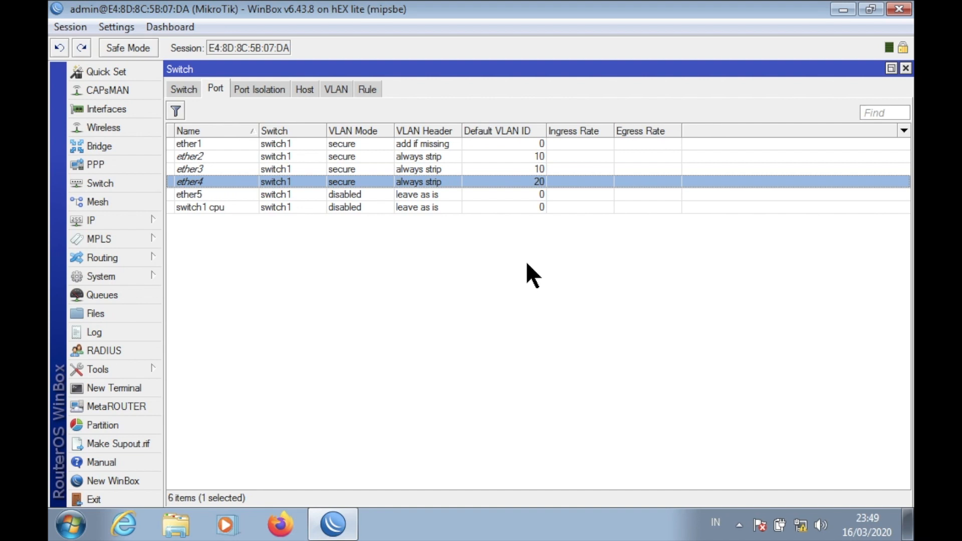
click(215, 156)
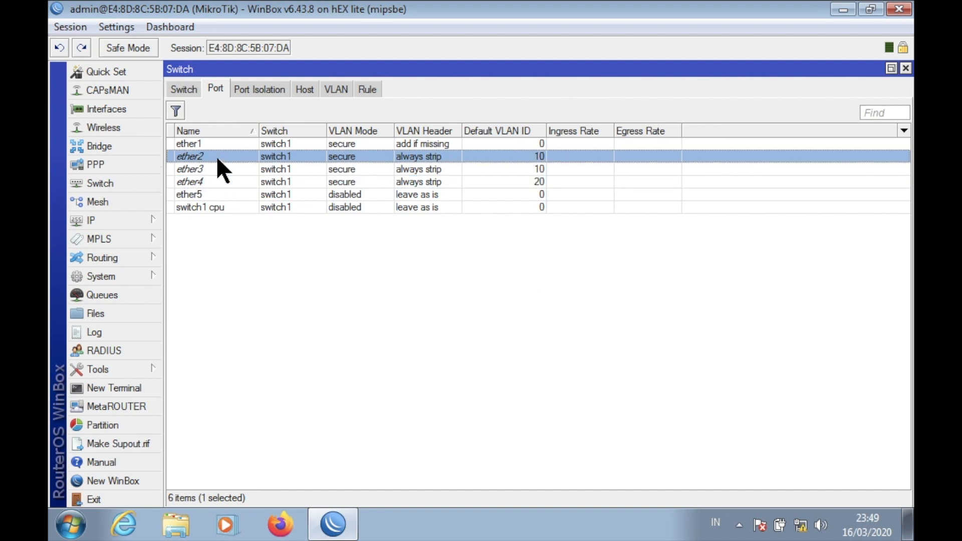
click(215, 165)
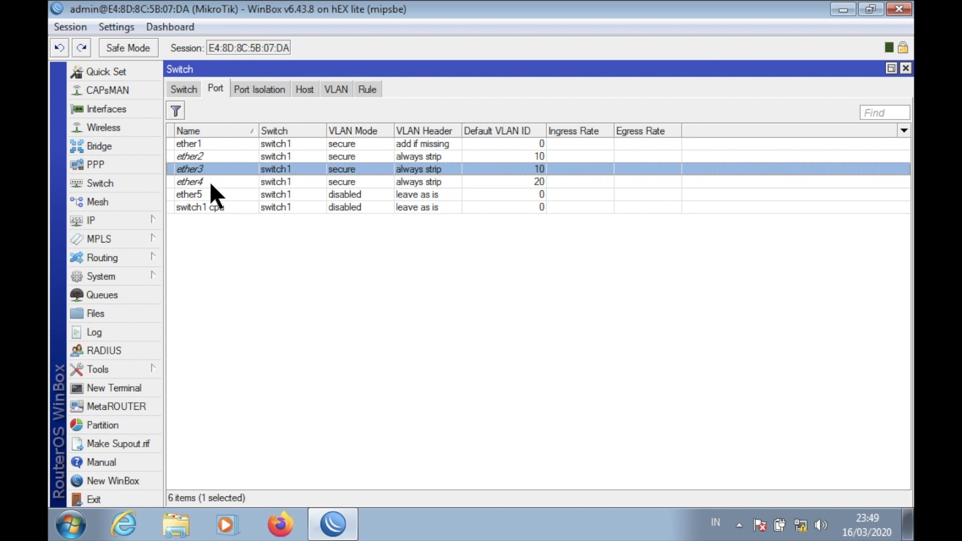
click(210, 183)
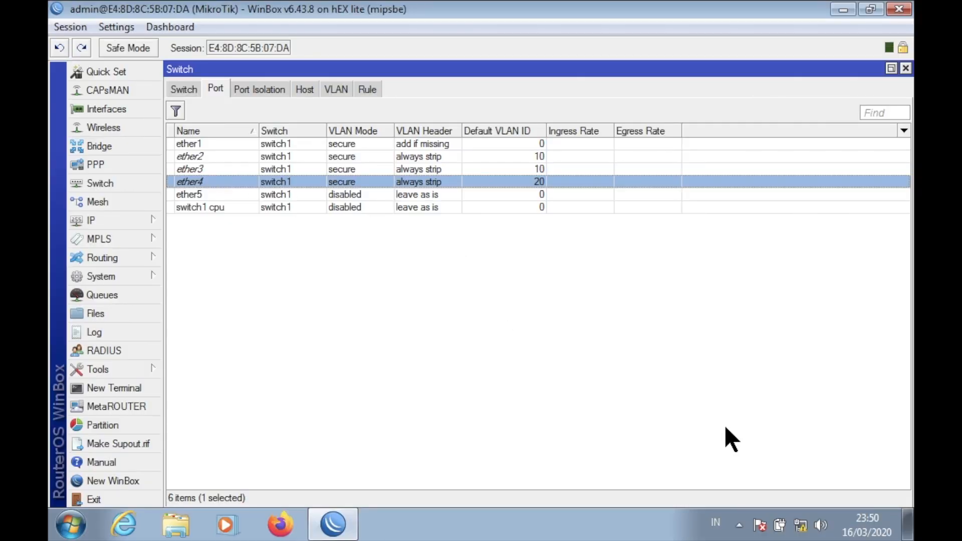
Disable and re-enable Local Area Connection to renew its address.
click(801, 525)
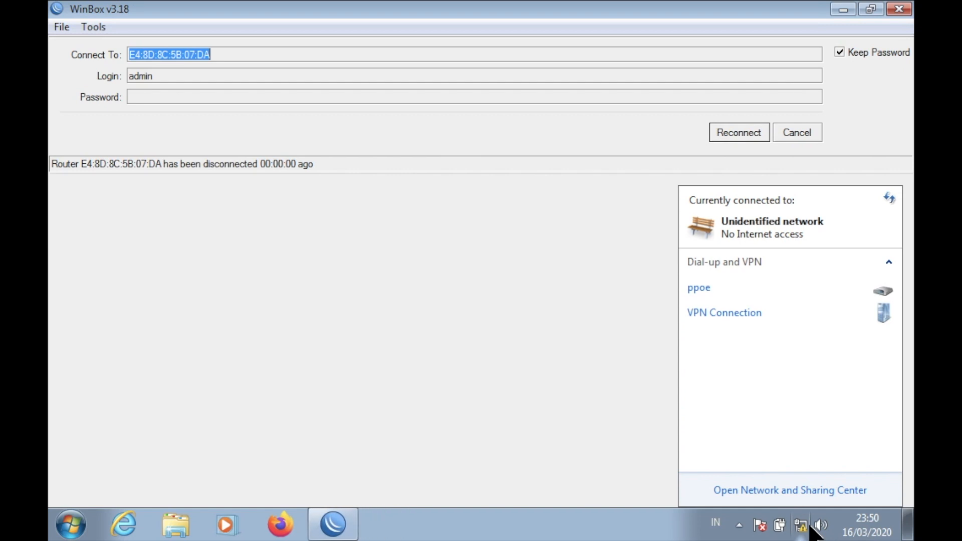
click(816, 490)
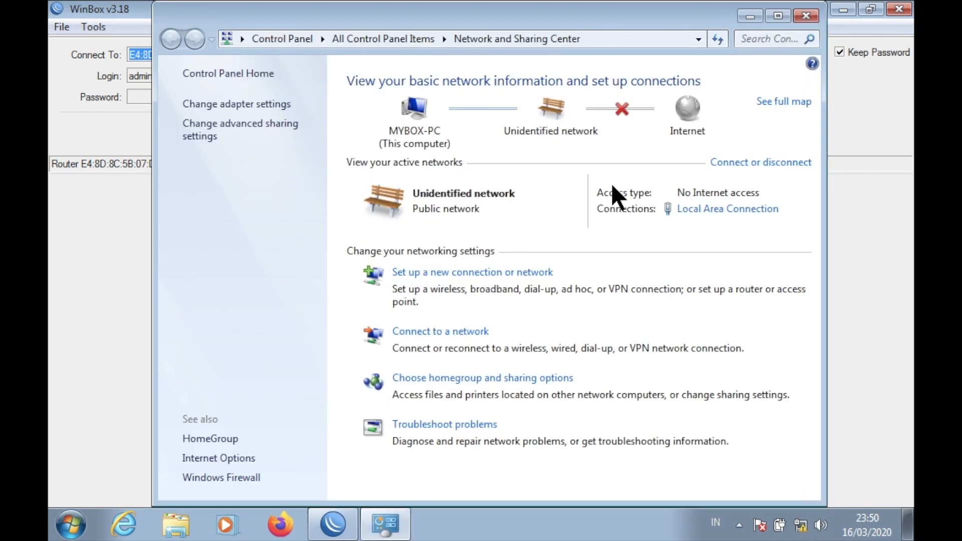
click(255, 103)
click(290, 109)
right_click(287, 106)
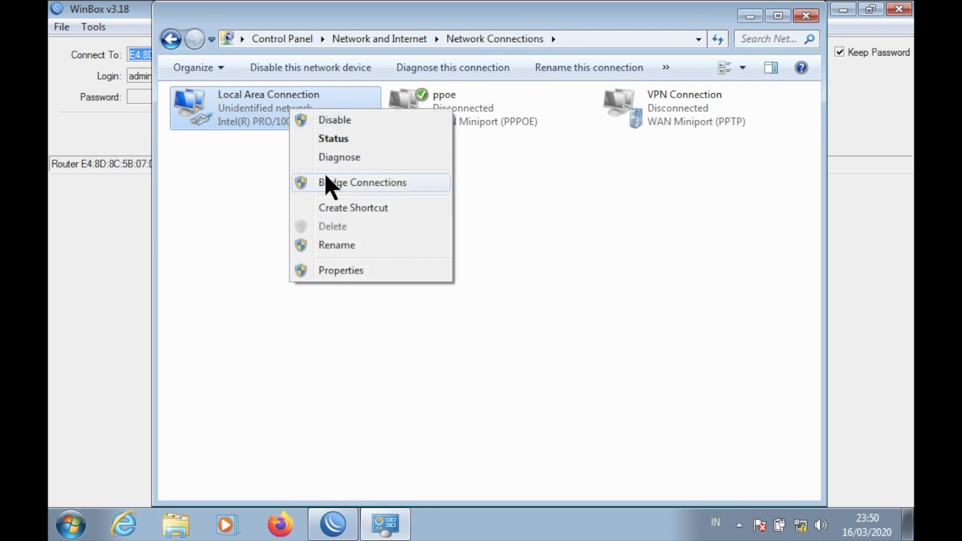
click(336, 114)
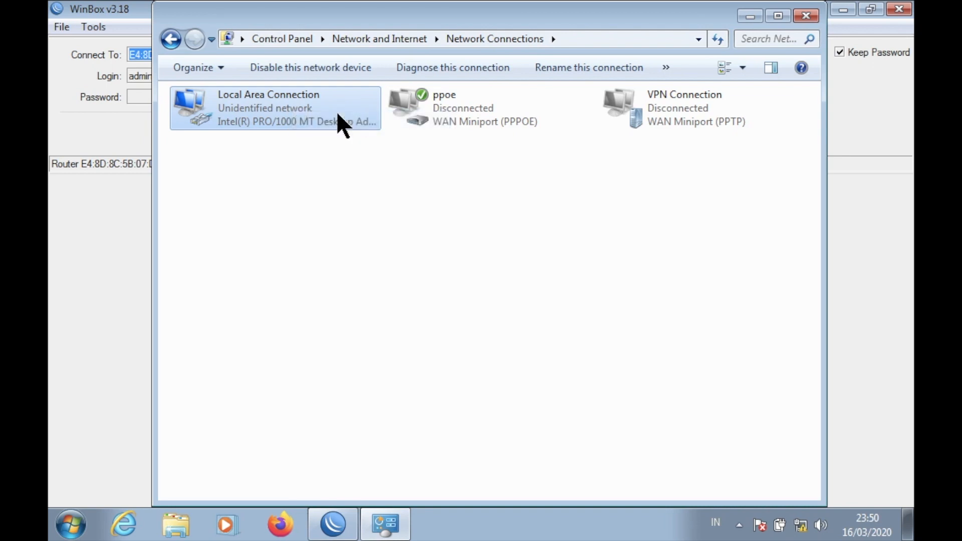
right_click(255, 112)
click(273, 121)
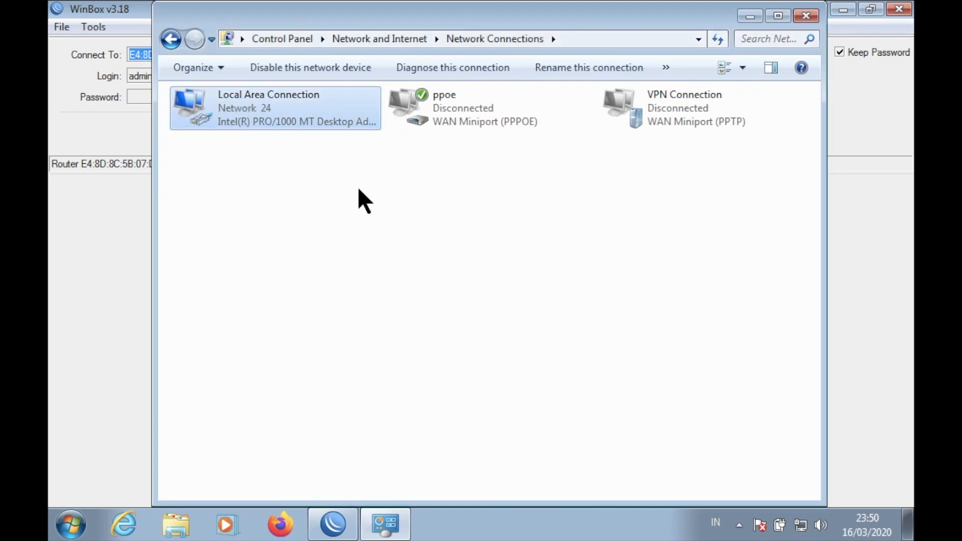
View Local Area Connection details showing IPv4 192.168.40.11 with gateway 192.168.40.1.
right_click(241, 114)
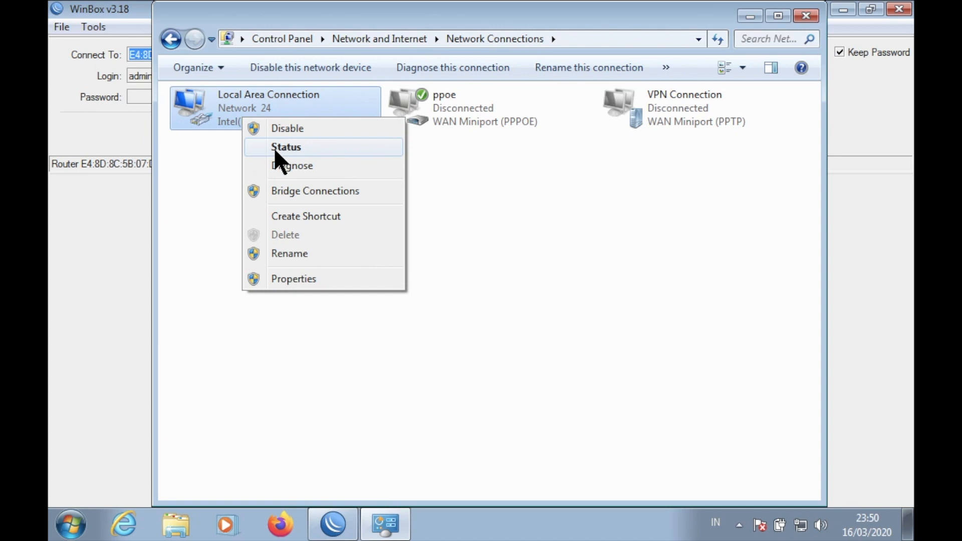
click(273, 149)
click(410, 255)
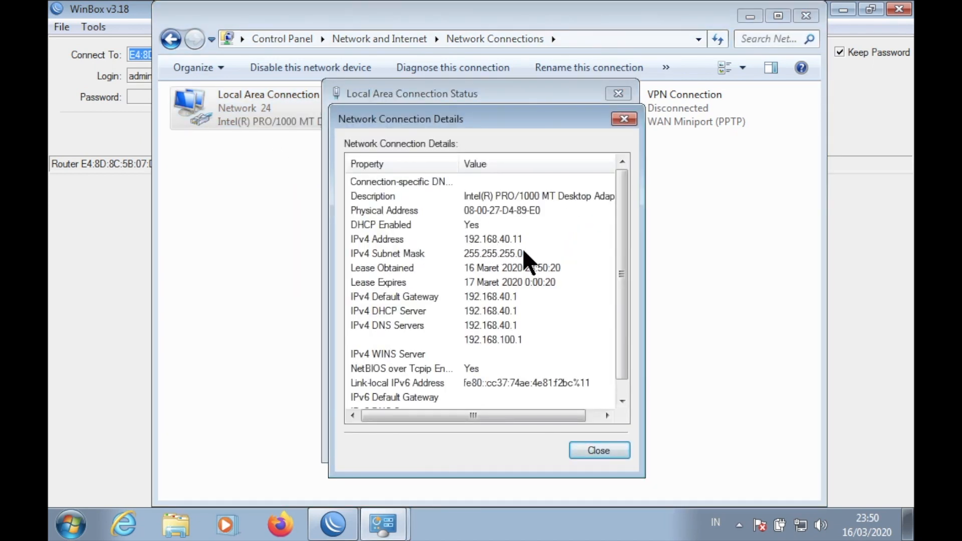
key(ctrl+Left)
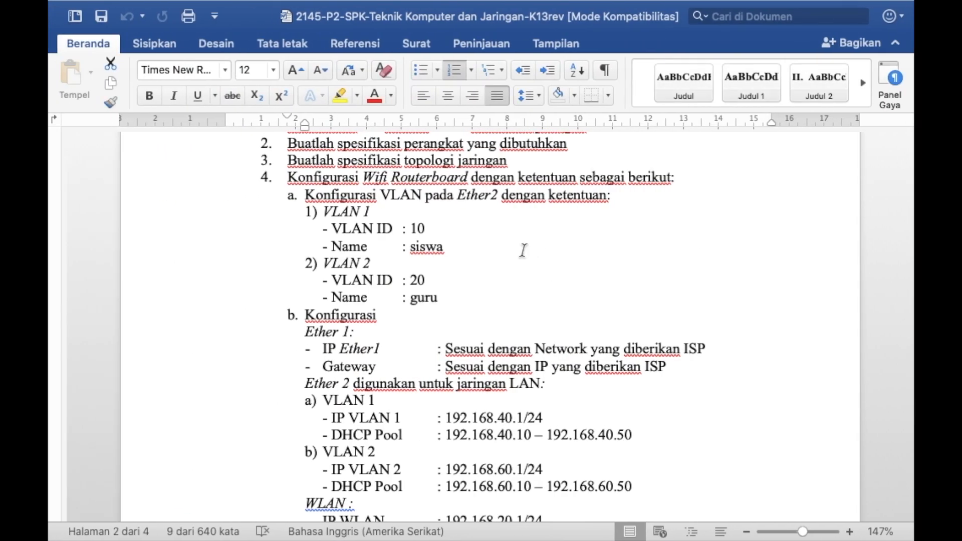
scroll(530, 400, down, 3)
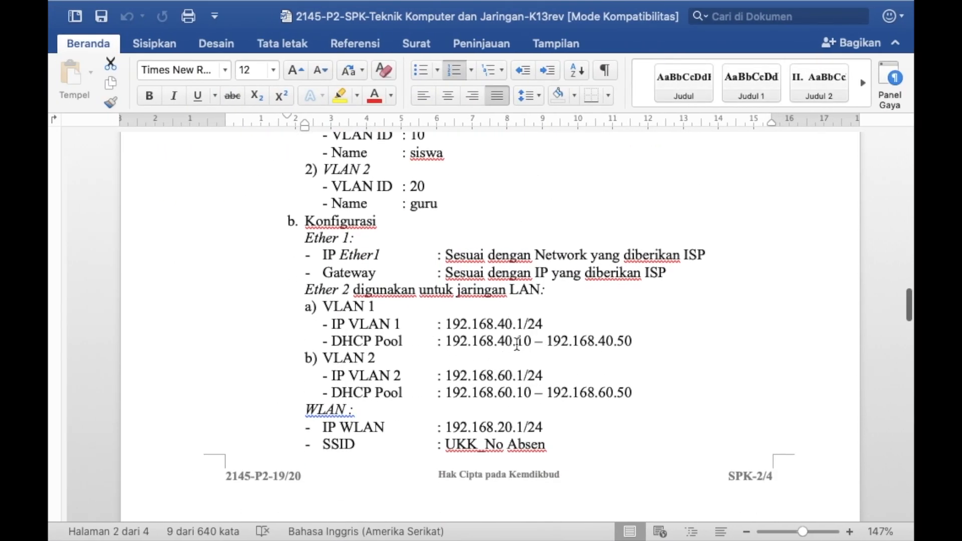
key(ctrl+Right)
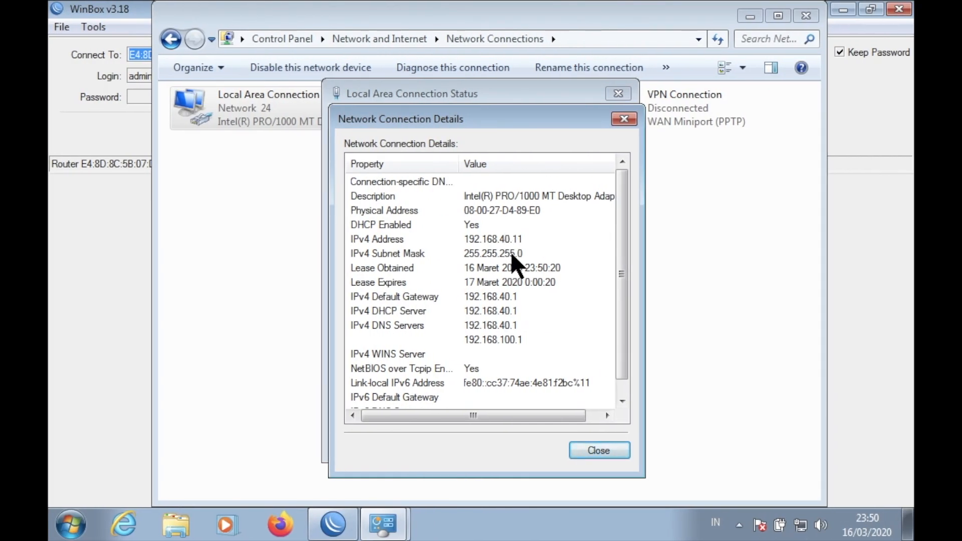
Close the Details, Status and Network Connections windows and cancel WinBox's reconnect prompt.
click(625, 118)
click(619, 94)
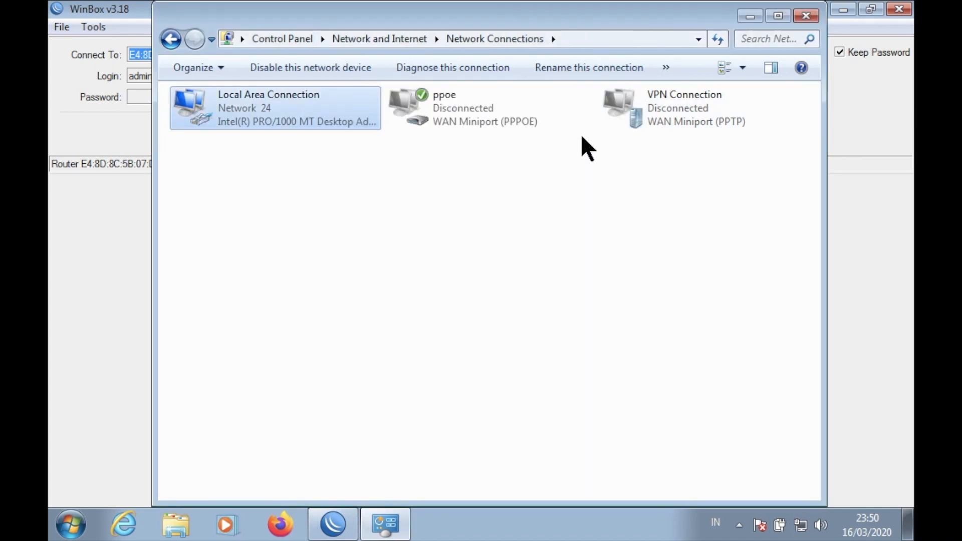
click(807, 16)
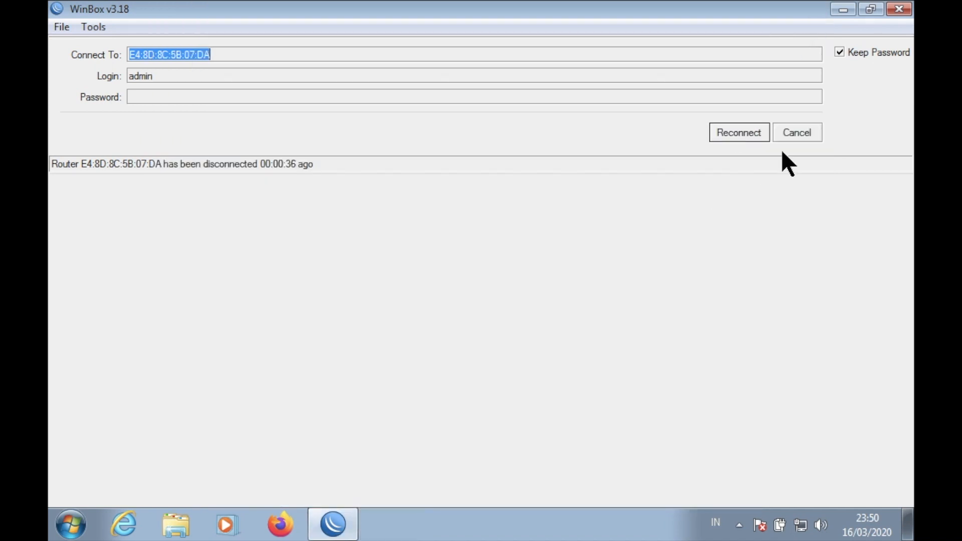
click(798, 133)
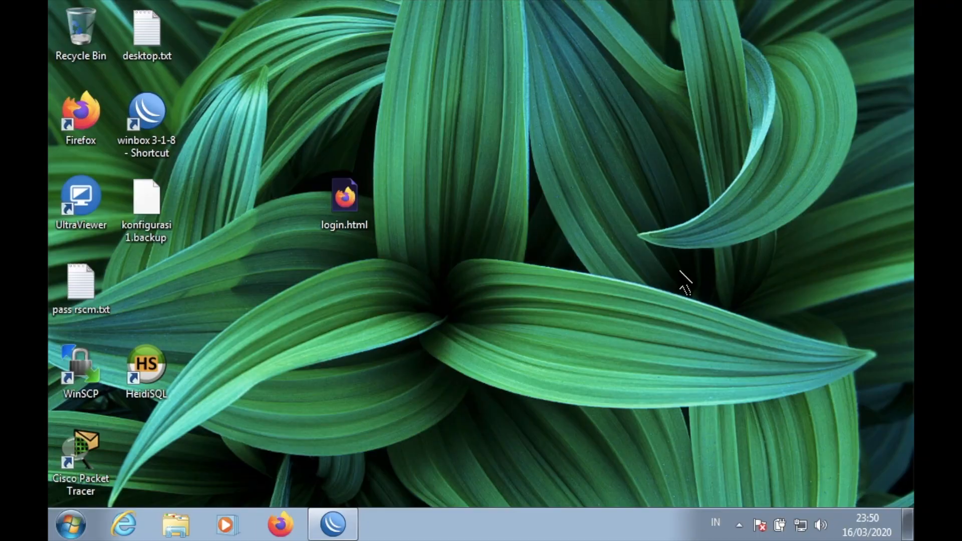
Disable and re-enable Local Area Connection to get a new address.
click(801, 526)
click(823, 491)
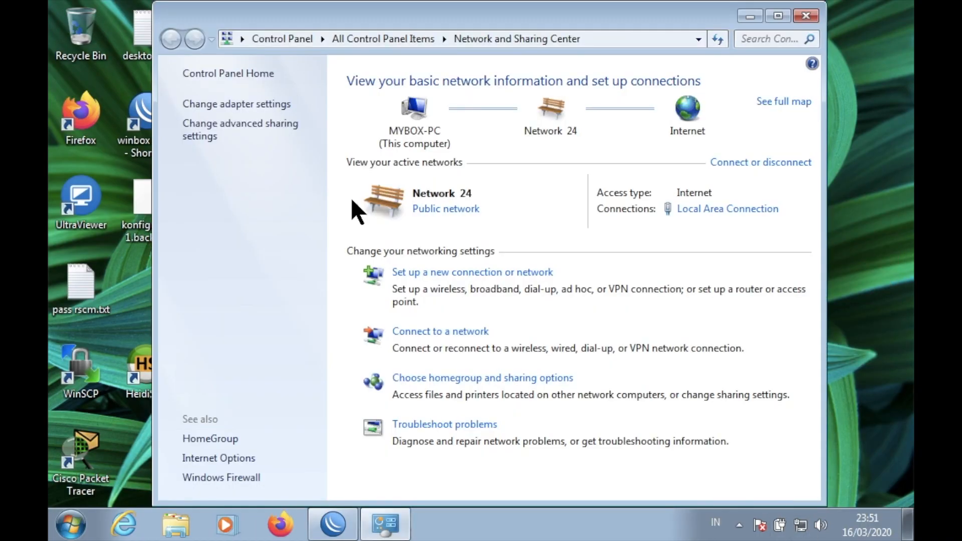
click(247, 103)
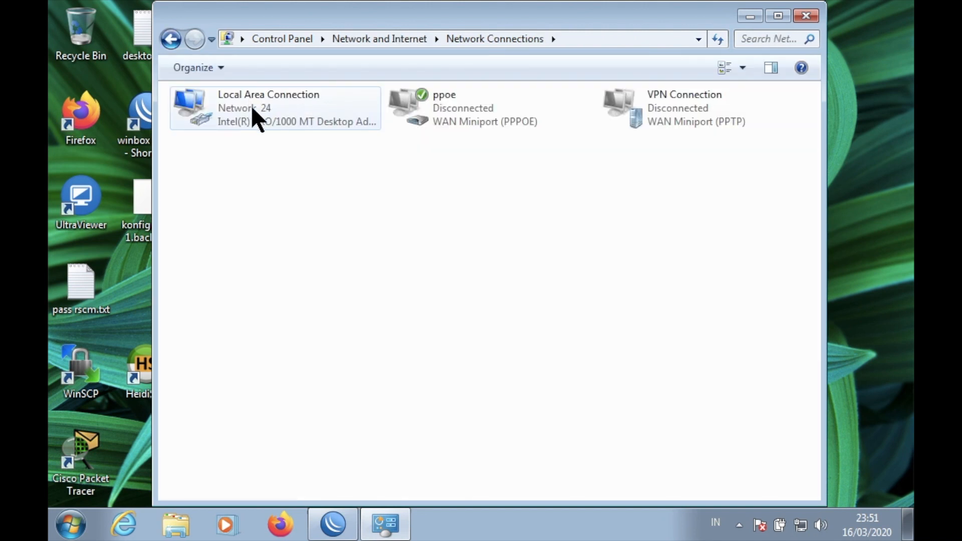
click(243, 108)
right_click(241, 106)
click(266, 113)
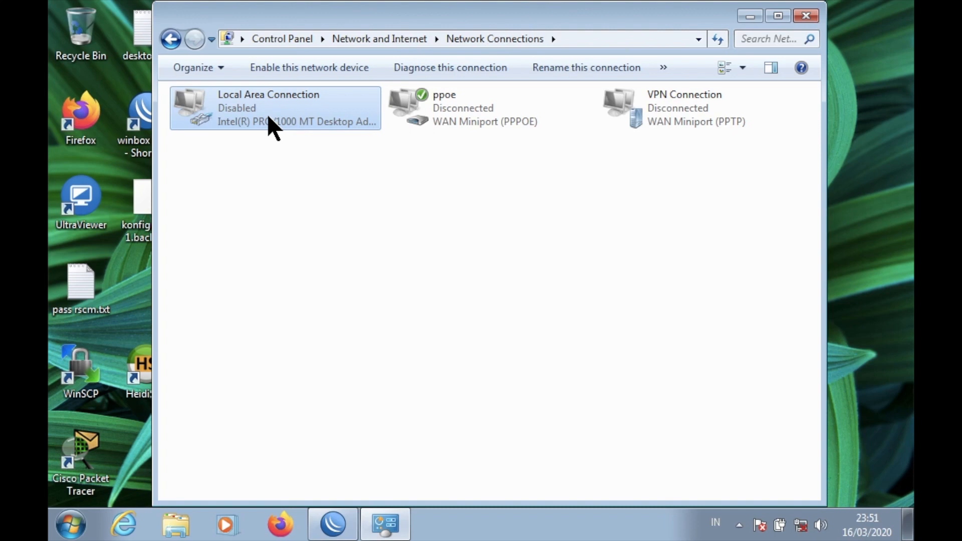
right_click(271, 116)
click(279, 127)
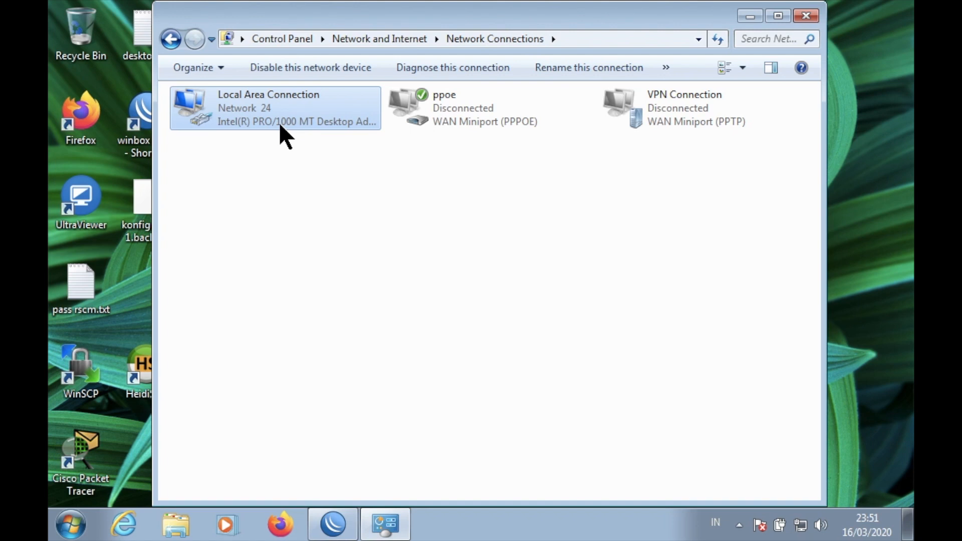
View the connection details showing IPv4 192.168.60.11 with gateway 192.168.60.1.
right_click(278, 122)
click(304, 154)
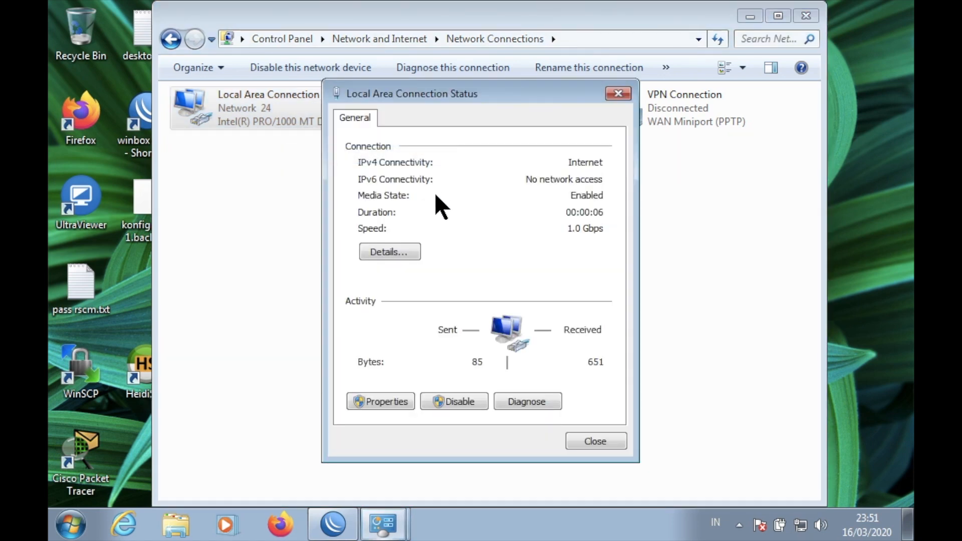
click(407, 252)
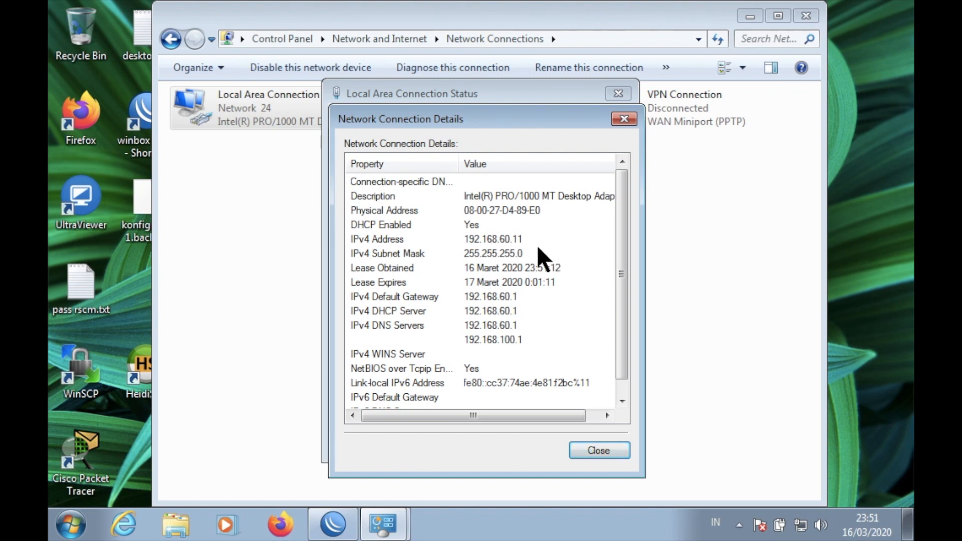
Close the network windows and scroll the Word task sheet to item 10's client testing.
click(625, 118)
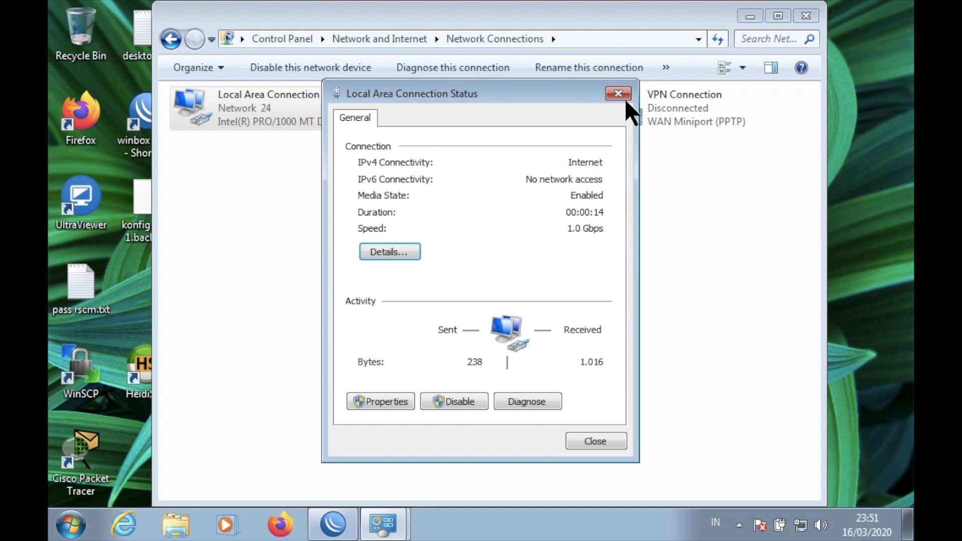
click(621, 97)
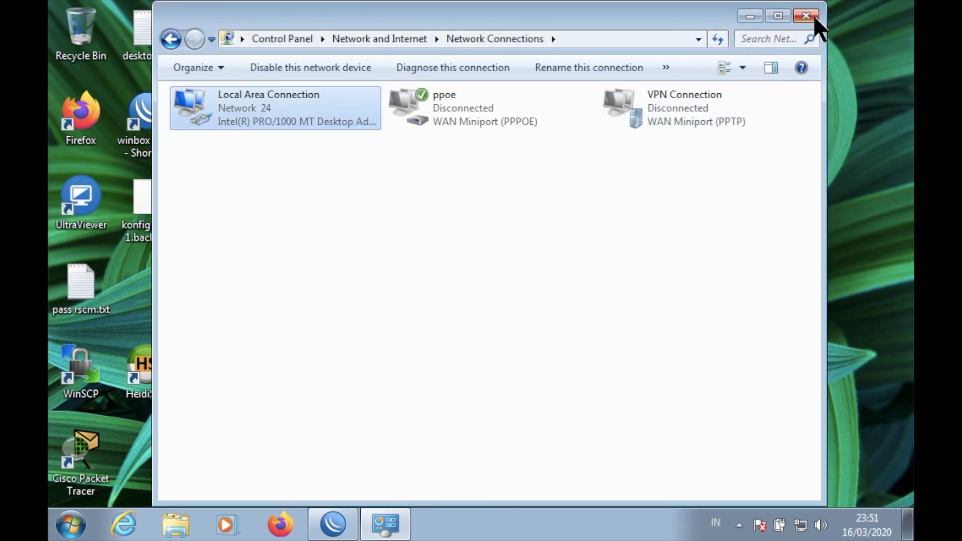
click(814, 15)
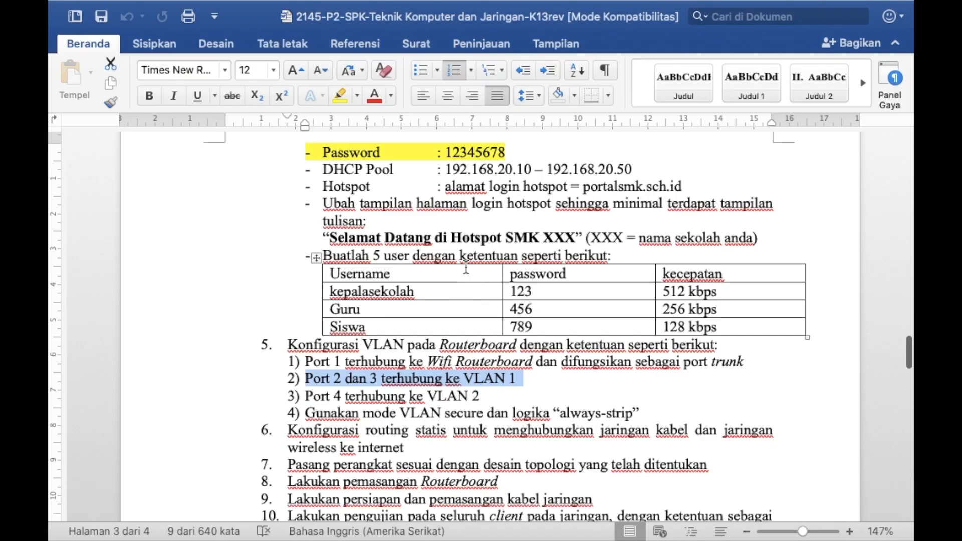
scroll(466, 268, down, 3)
scroll(466, 268, down, 5)
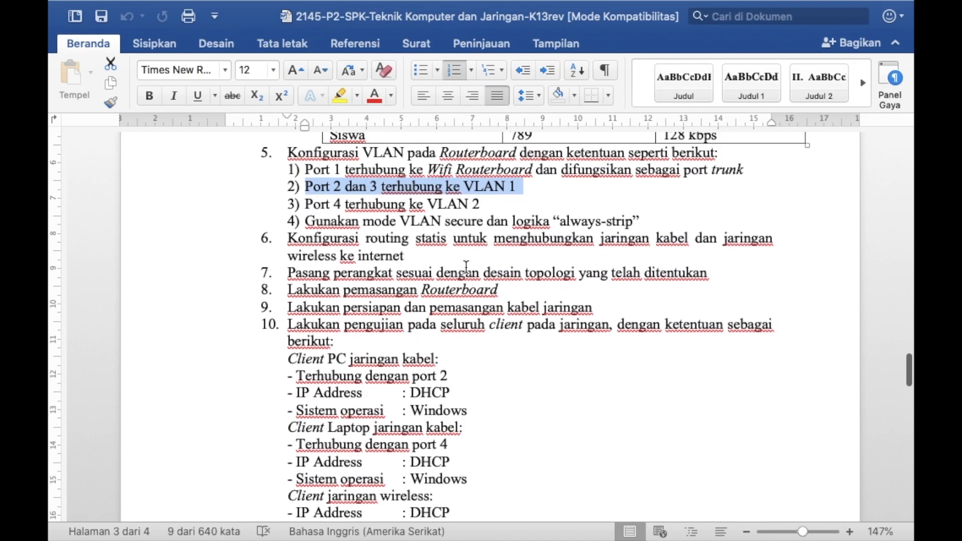